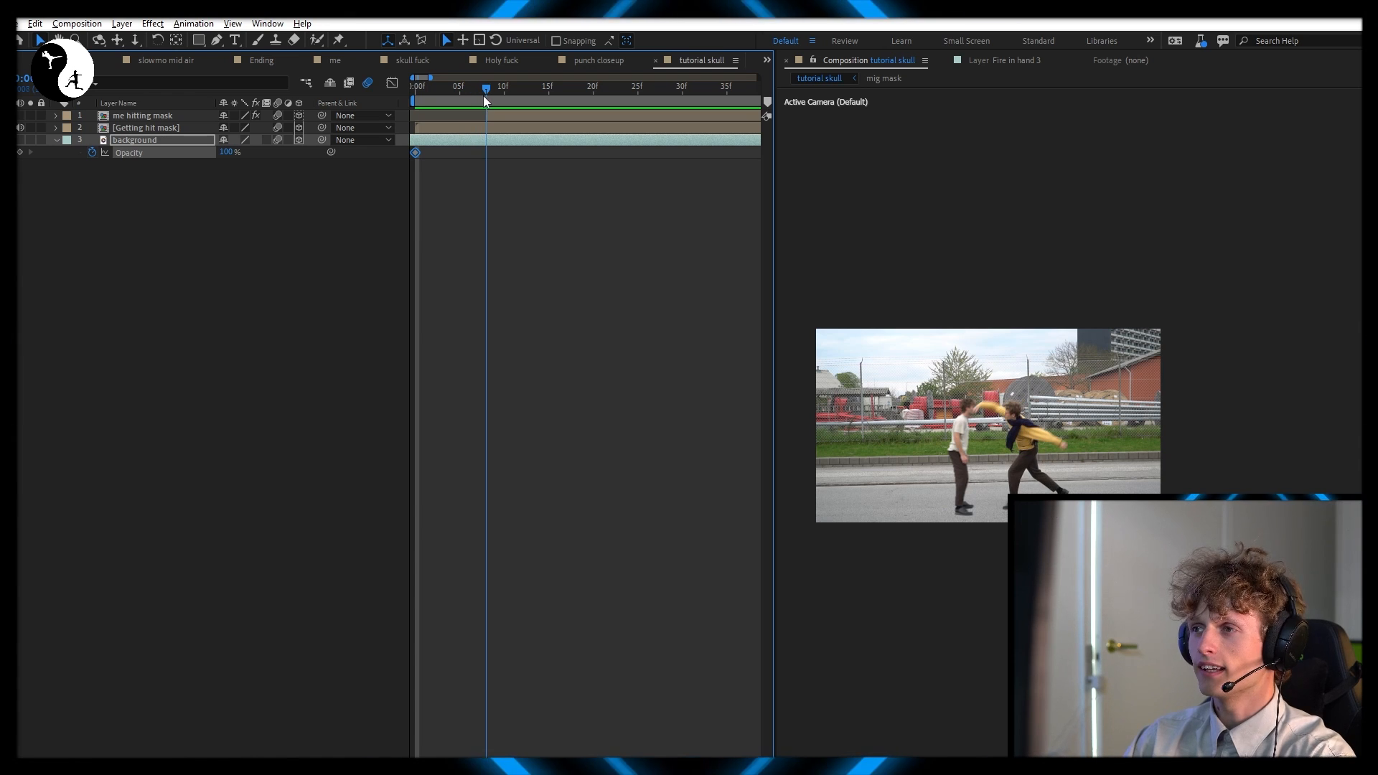
Move the background's 100% opacity keyframe to frame 8 and keyframe its opacity to 0% one frame after it
drag(413, 154, 484, 154)
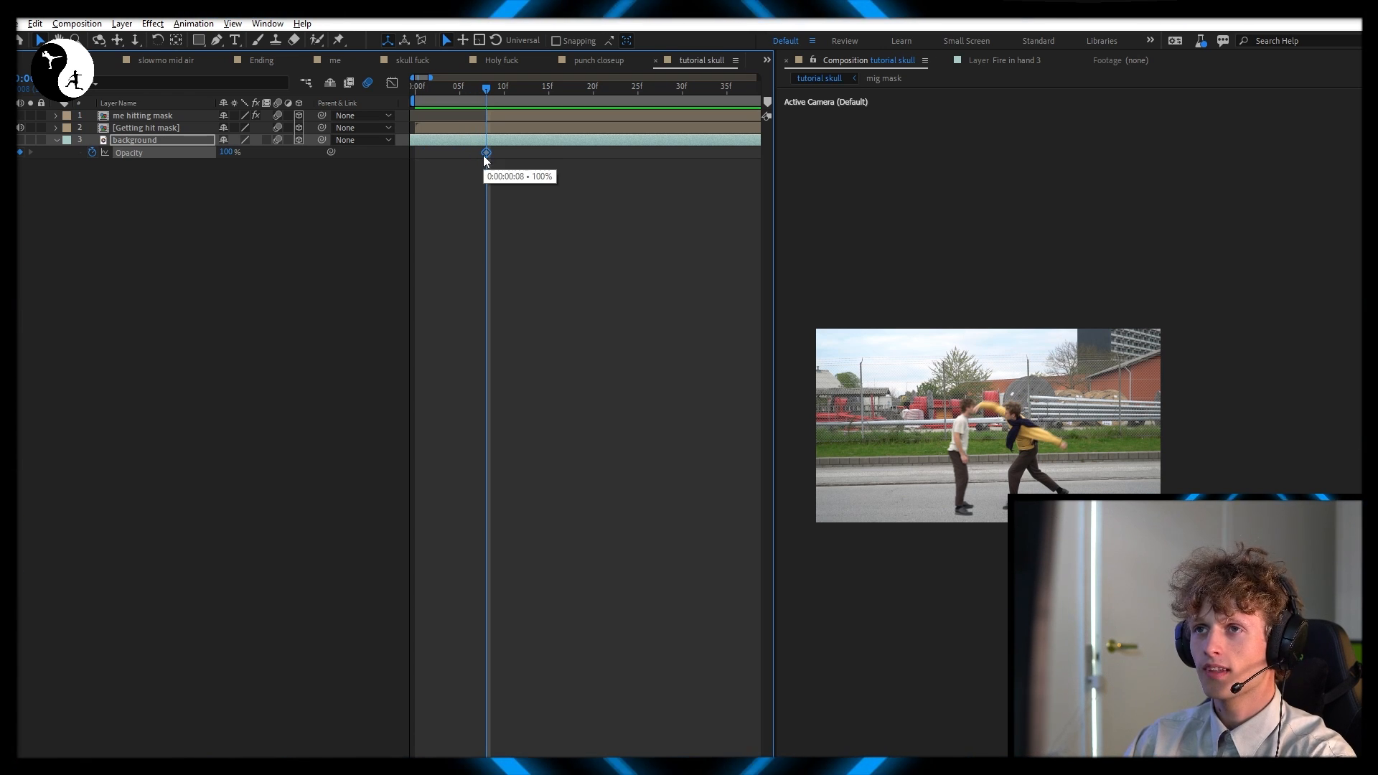
key(Page_Down)
click(229, 152)
text(0)
key(Return)
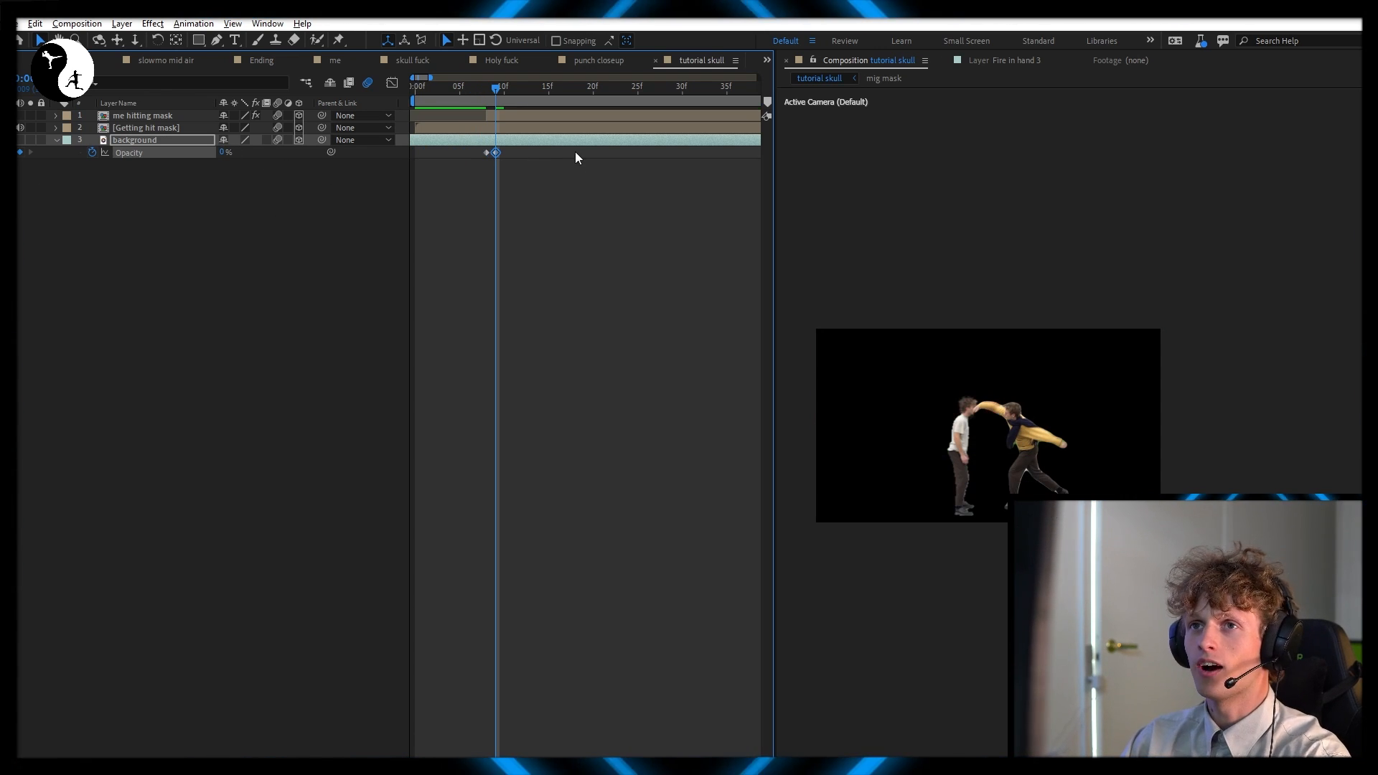
Hold the background's opacity at 0% until the end of the punch, then keyframe it back to 100% with the two keyframes close together
scroll(575, 152, down, 3)
scroll(607, 154, right, 2)
scroll(546, 149, down, 3)
click(530, 89)
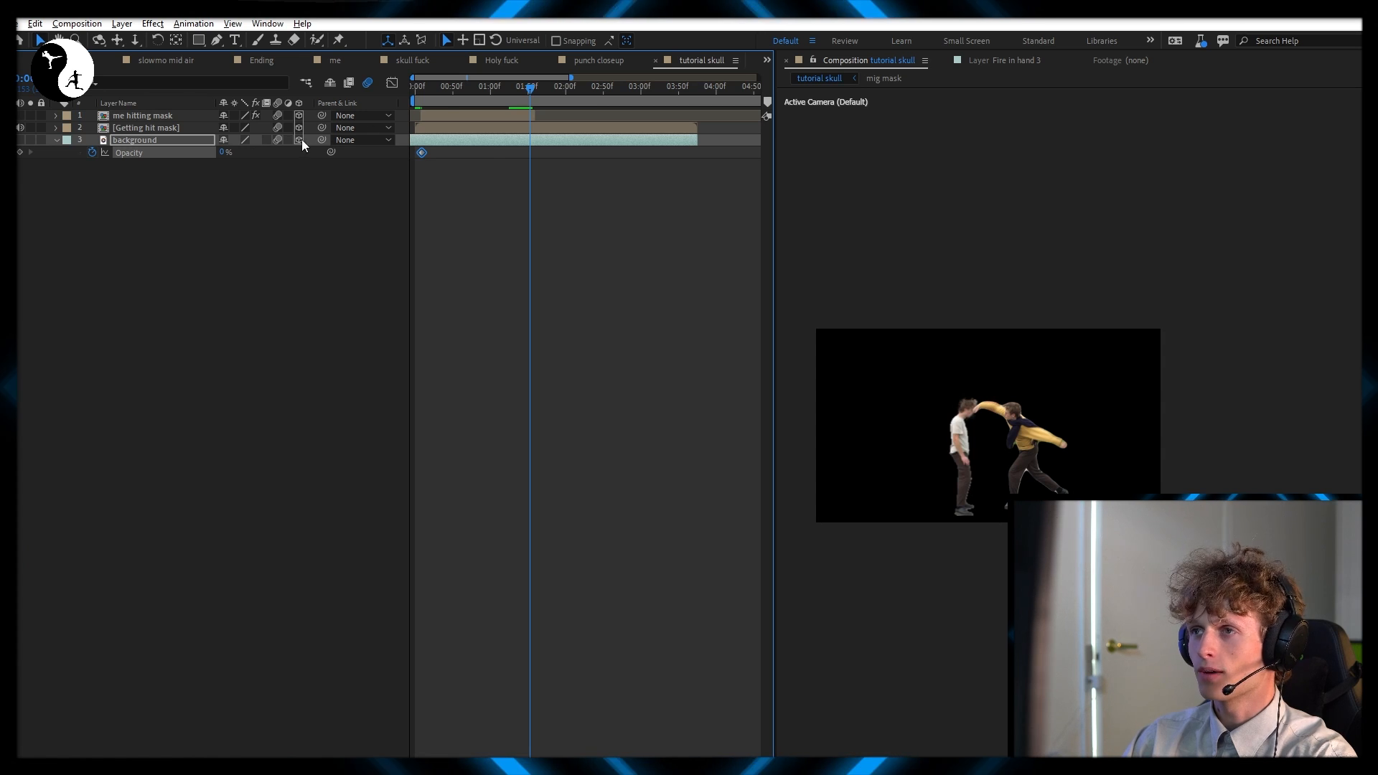
click(20, 152)
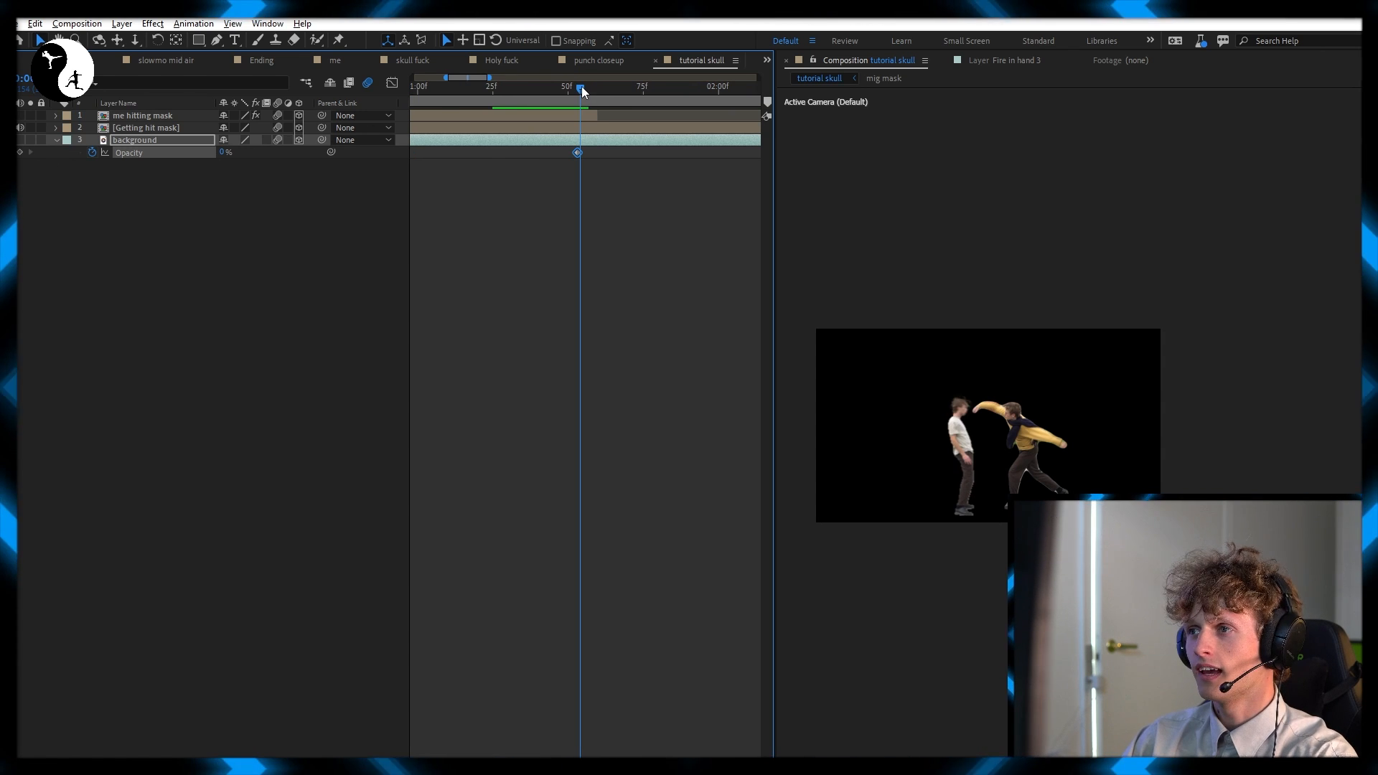
drag(582, 87, 593, 89)
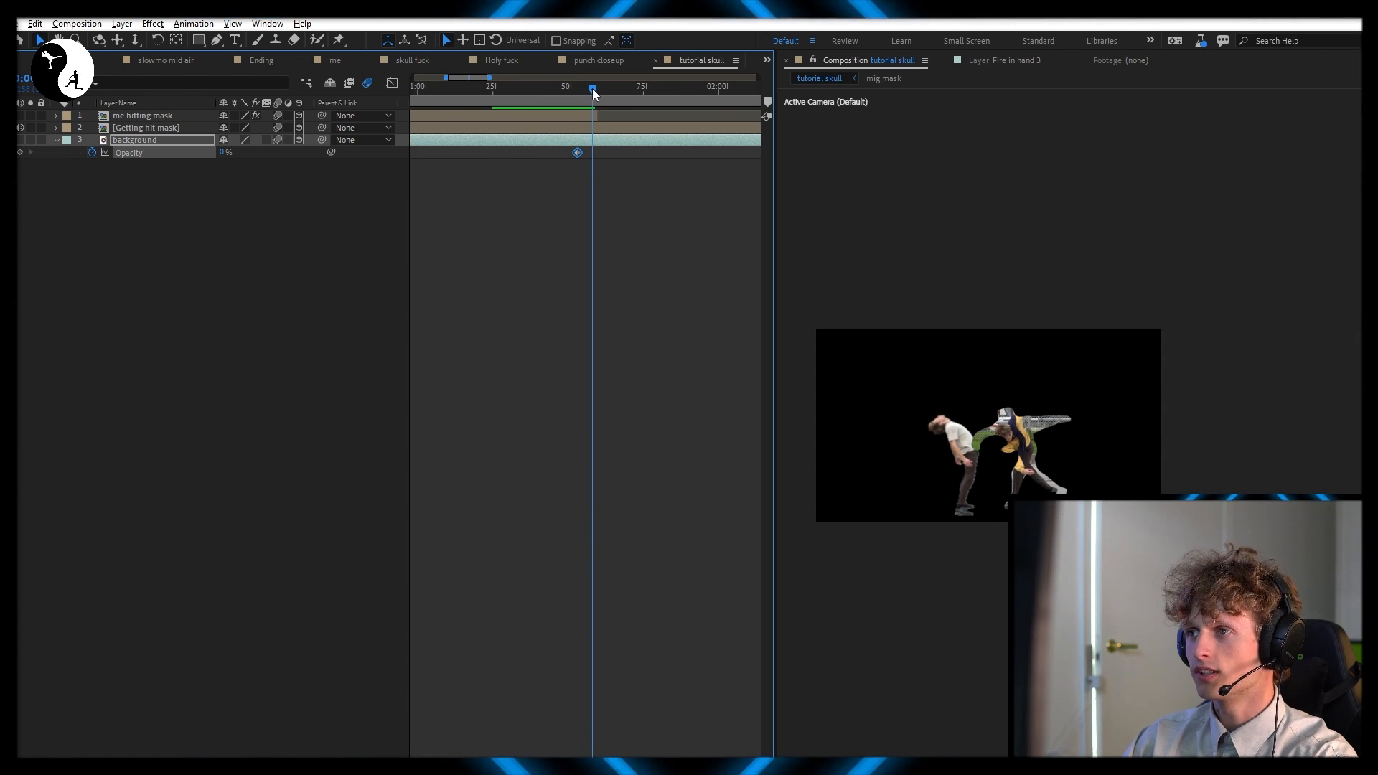
drag(225, 152, 915, 132)
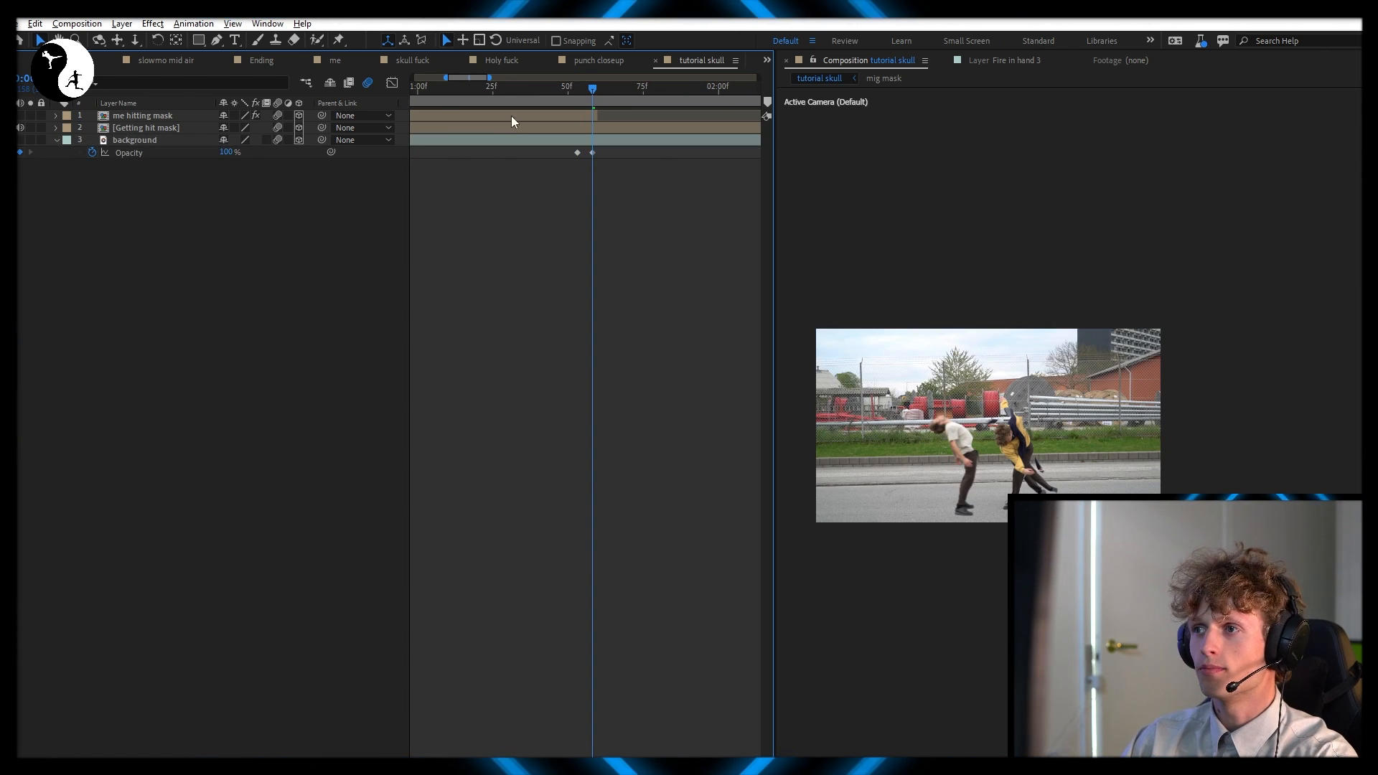
drag(577, 152, 583, 152)
click(577, 89)
drag(577, 94, 463, 91)
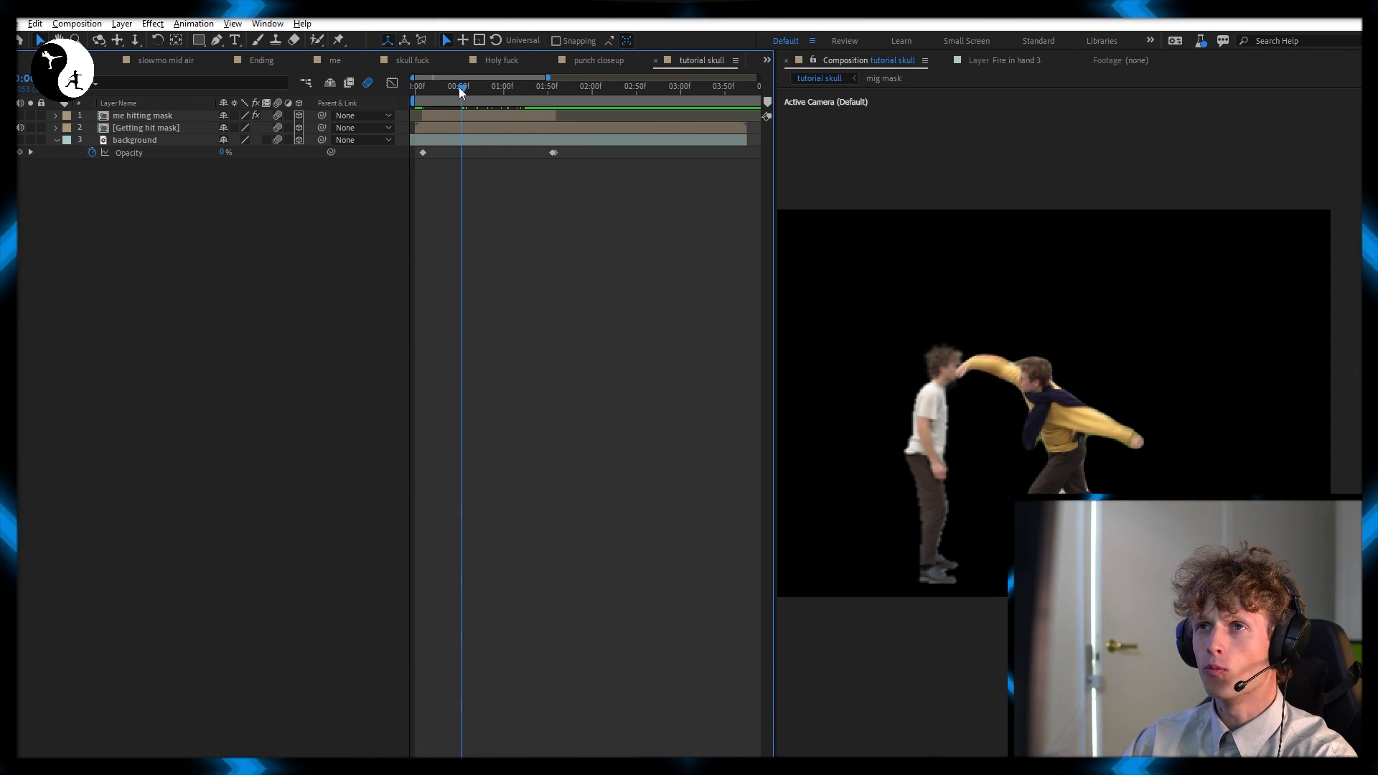
Enable motion blur and 3D on the human skull layer and start the layer at frame 9
scroll(467, 105, up, 5)
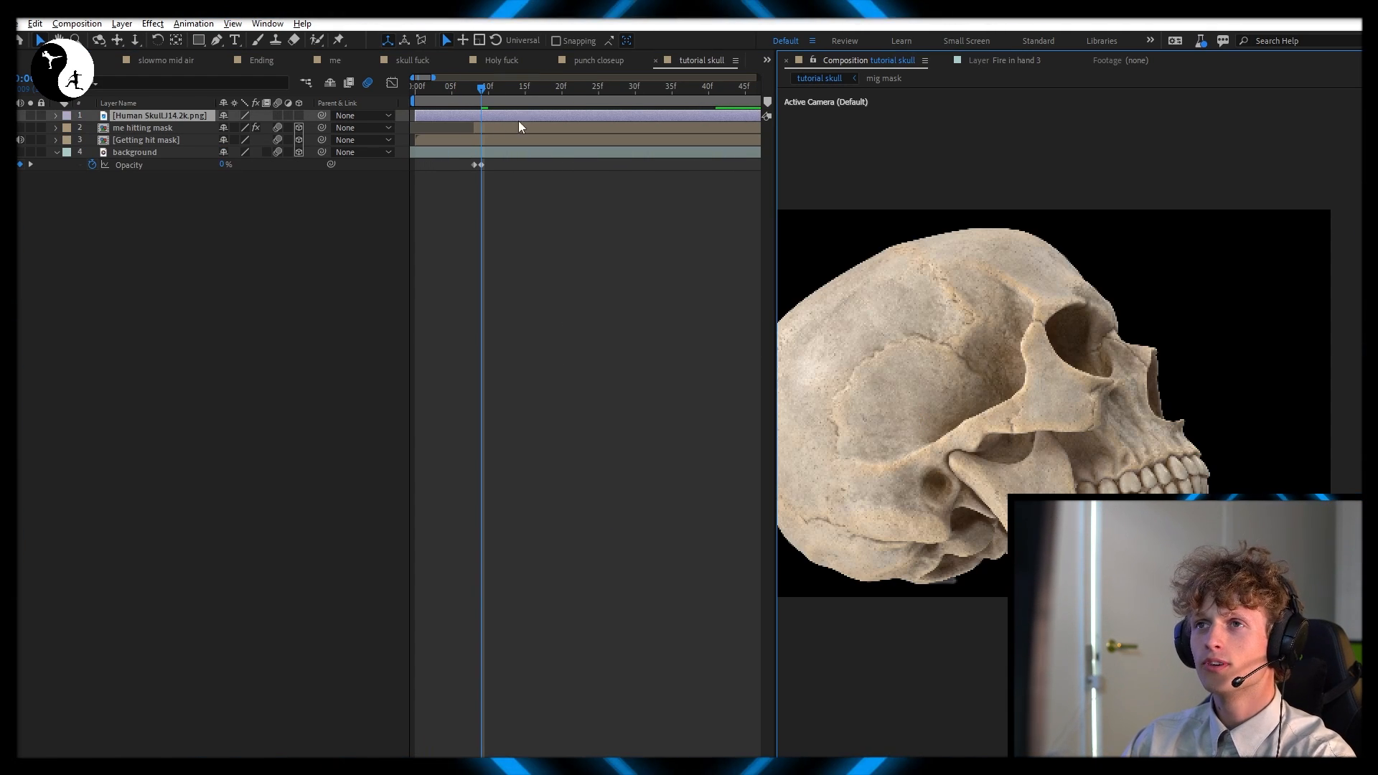
click(278, 117)
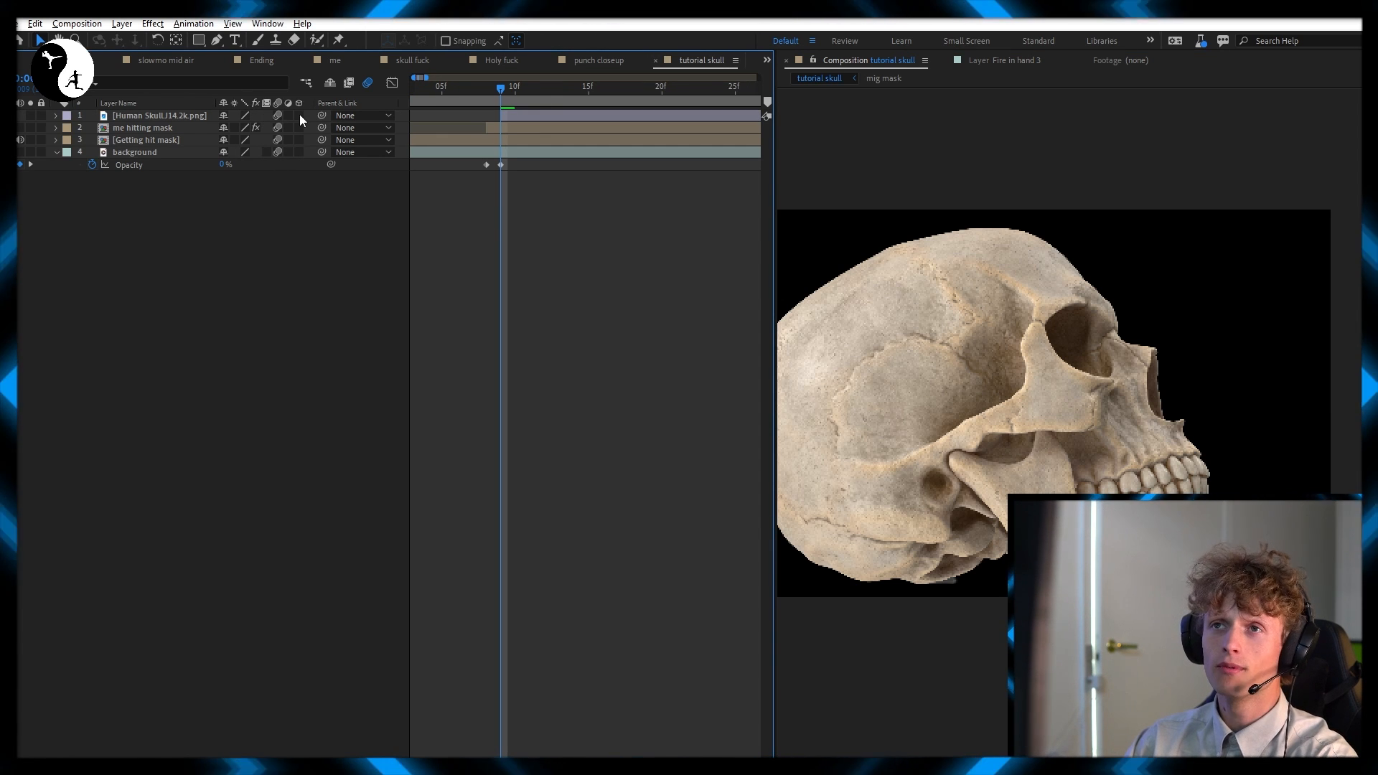
drag(299, 114, 342, 161)
click(528, 113)
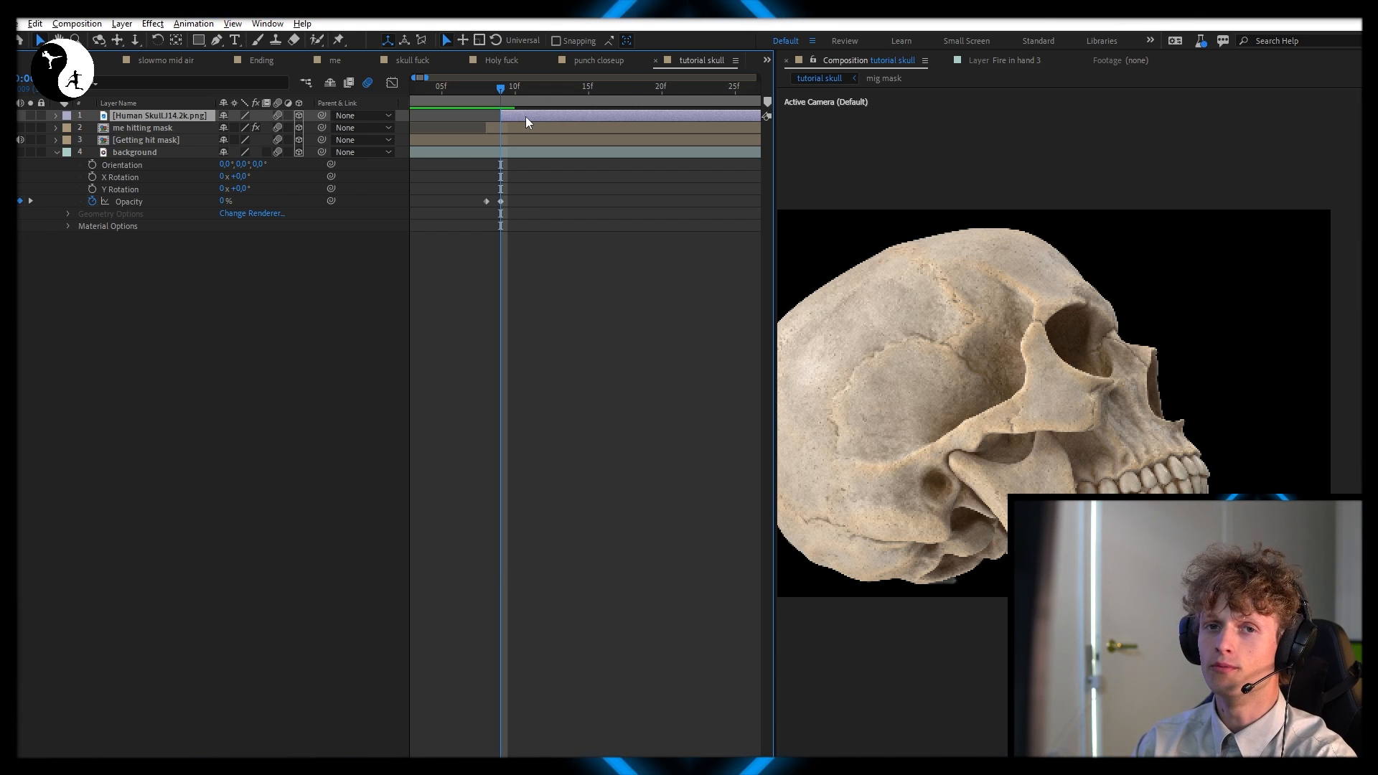
Scale the skull layer down to 10% and start keyframing its orientation at frame 9
key(s)
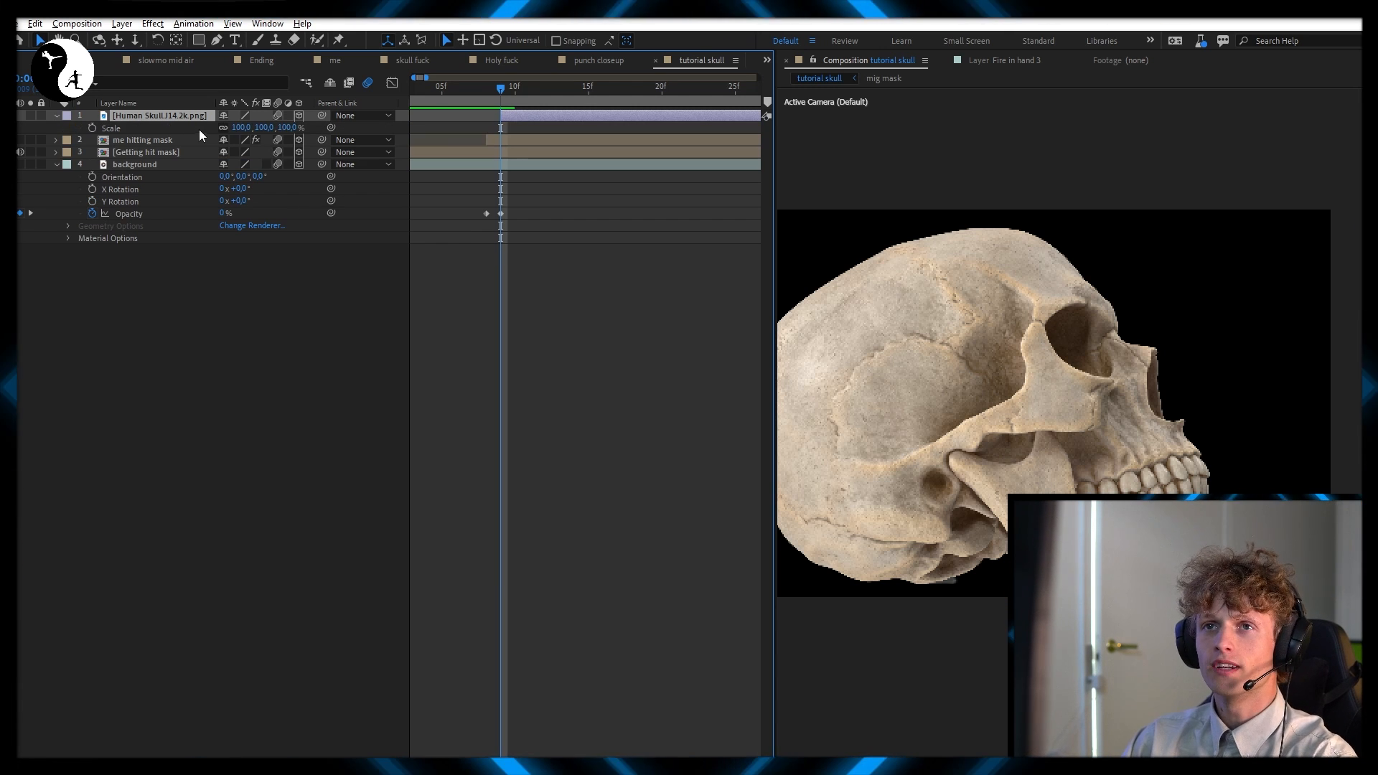
drag(287, 128, 245, 157)
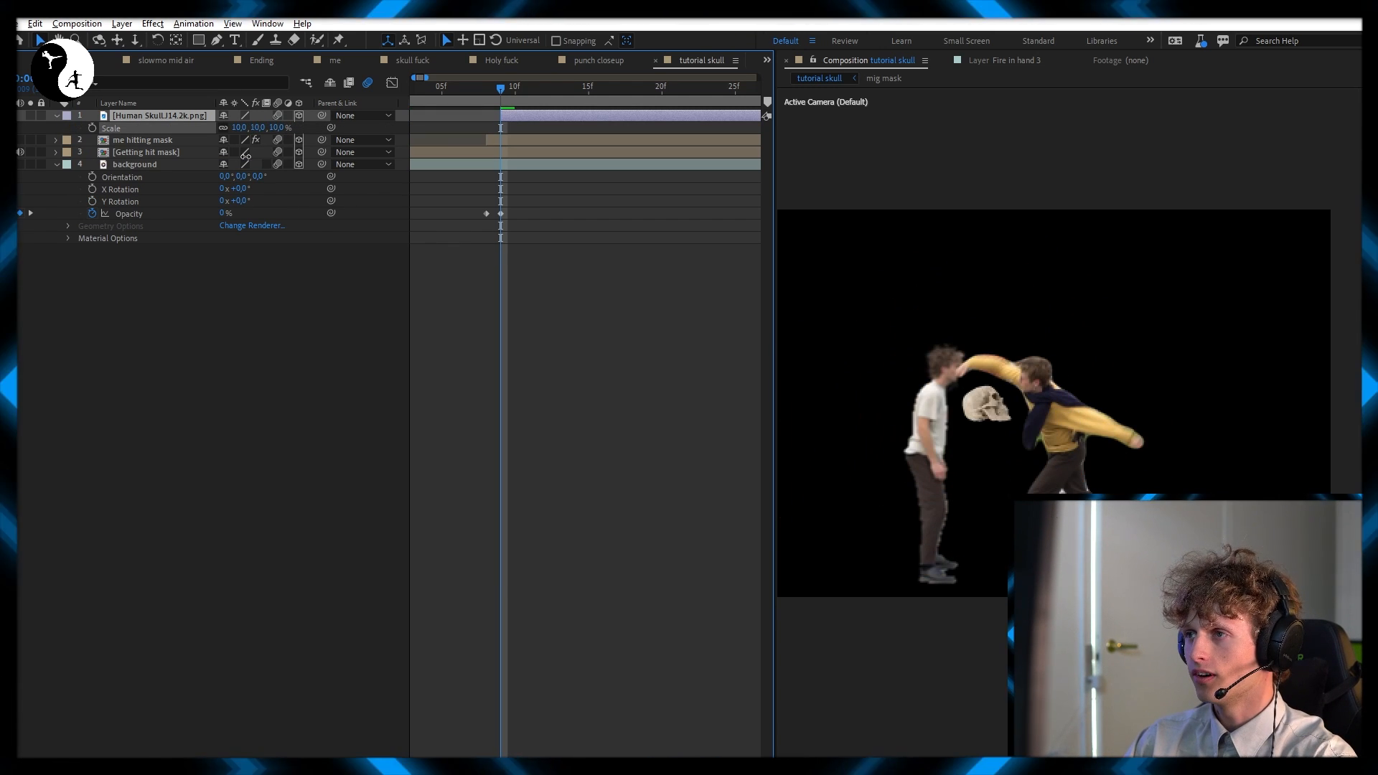
scroll(1032, 372, up, 2)
drag(1032, 372, 1228, 398)
key(r)
click(92, 129)
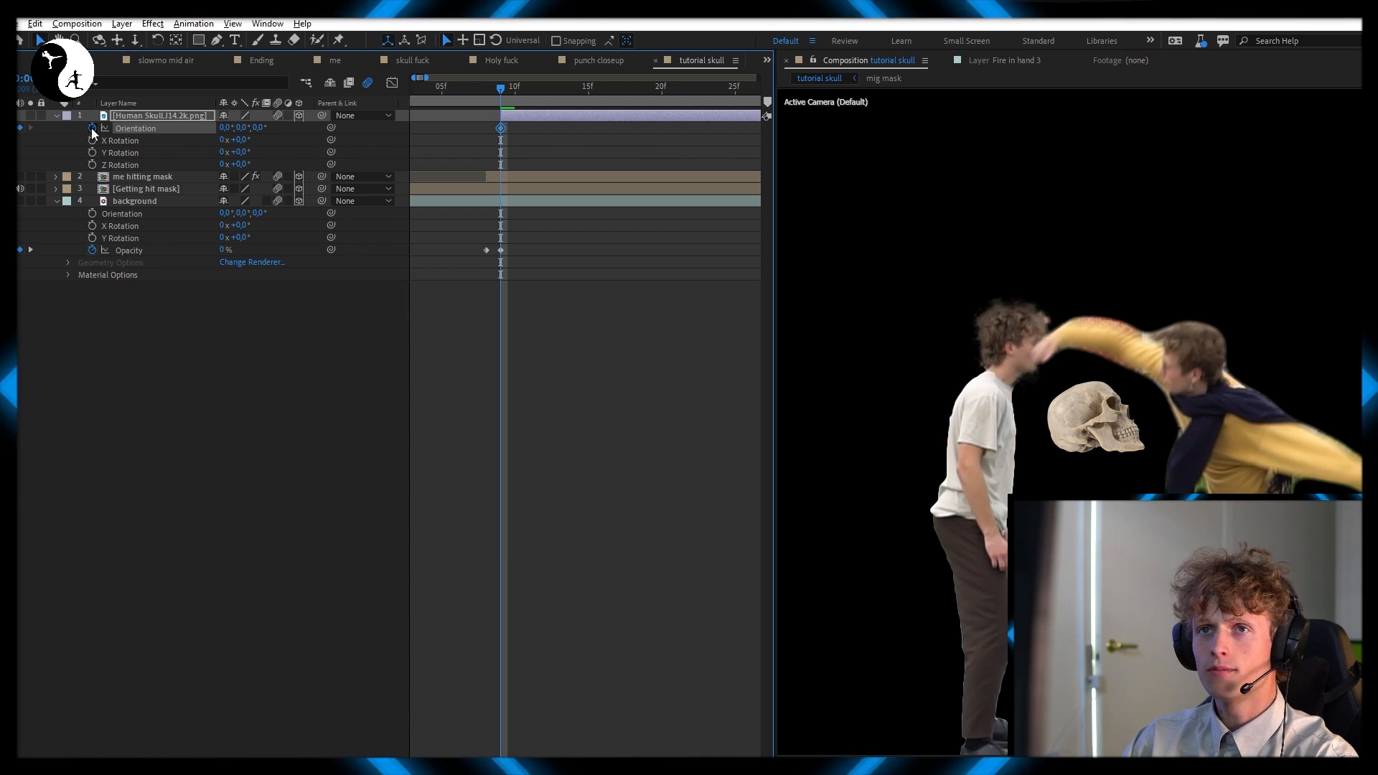
Fit the skull over the standing man's face by shrinking it slightly, positioning it around 853, 429 and rotating it to 35°
key(s)
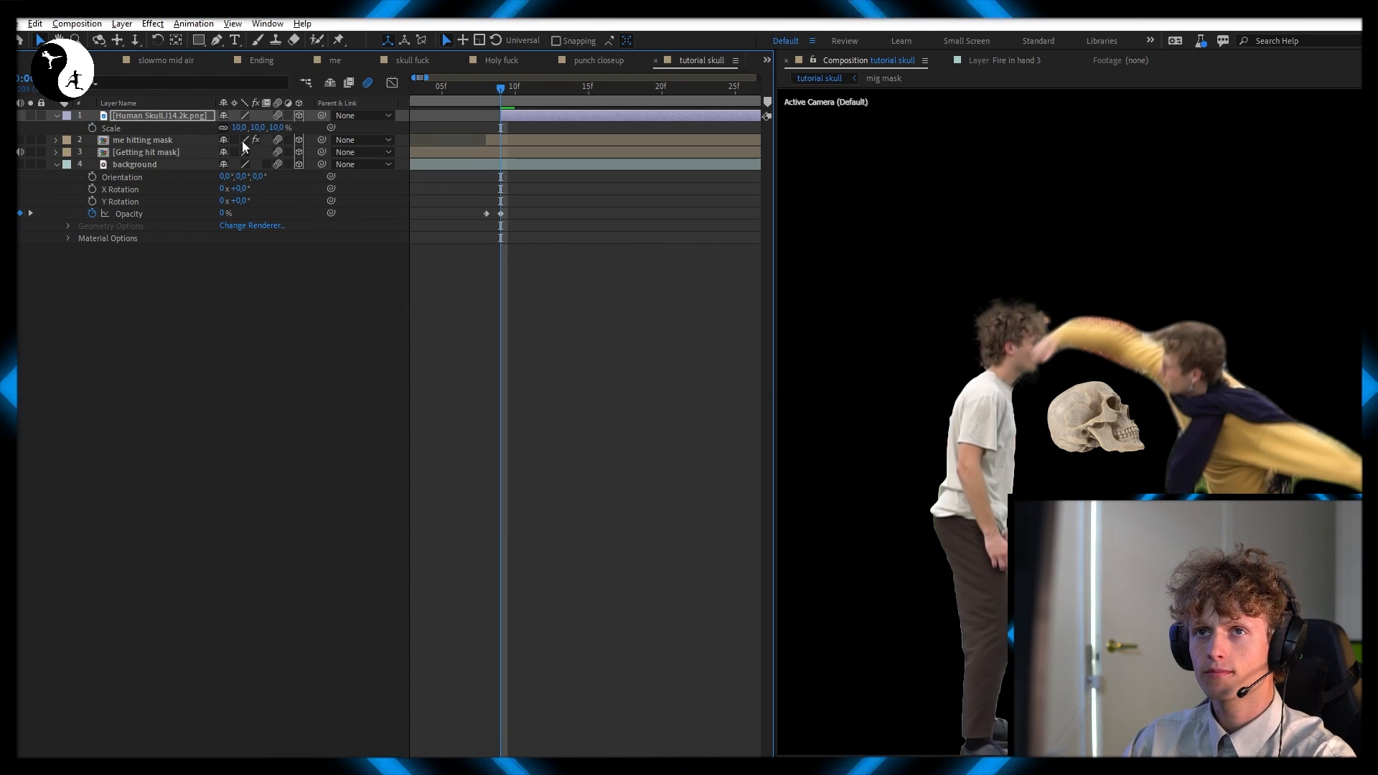
drag(279, 130, 274, 133)
drag(1102, 418, 1016, 341)
key(w)
drag(1017, 342, 1022, 343)
key(v)
key(u)
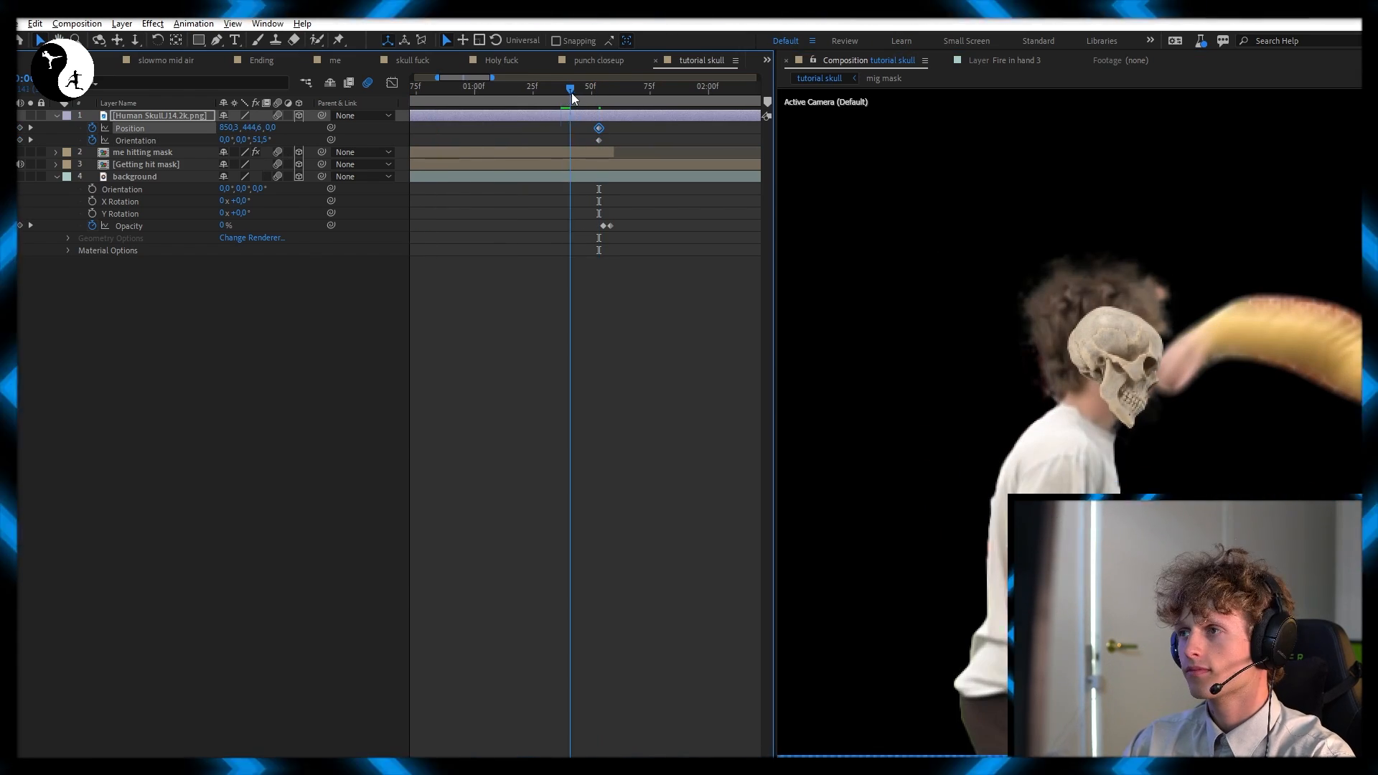
Animate the skull's position and orientation frame by frame so it follows the man's head through the end of the punch
drag(571, 92, 587, 89)
key(Page_Down)
key(Page_Down)
key(Page_Down)
drag(1099, 338, 897, 434)
key(Page_Down)
key(Page_Down)
key(Page_Down)
key(Page_Down)
key(Page_Down)
key(Page_Down)
drag(262, 140, 222, 144)
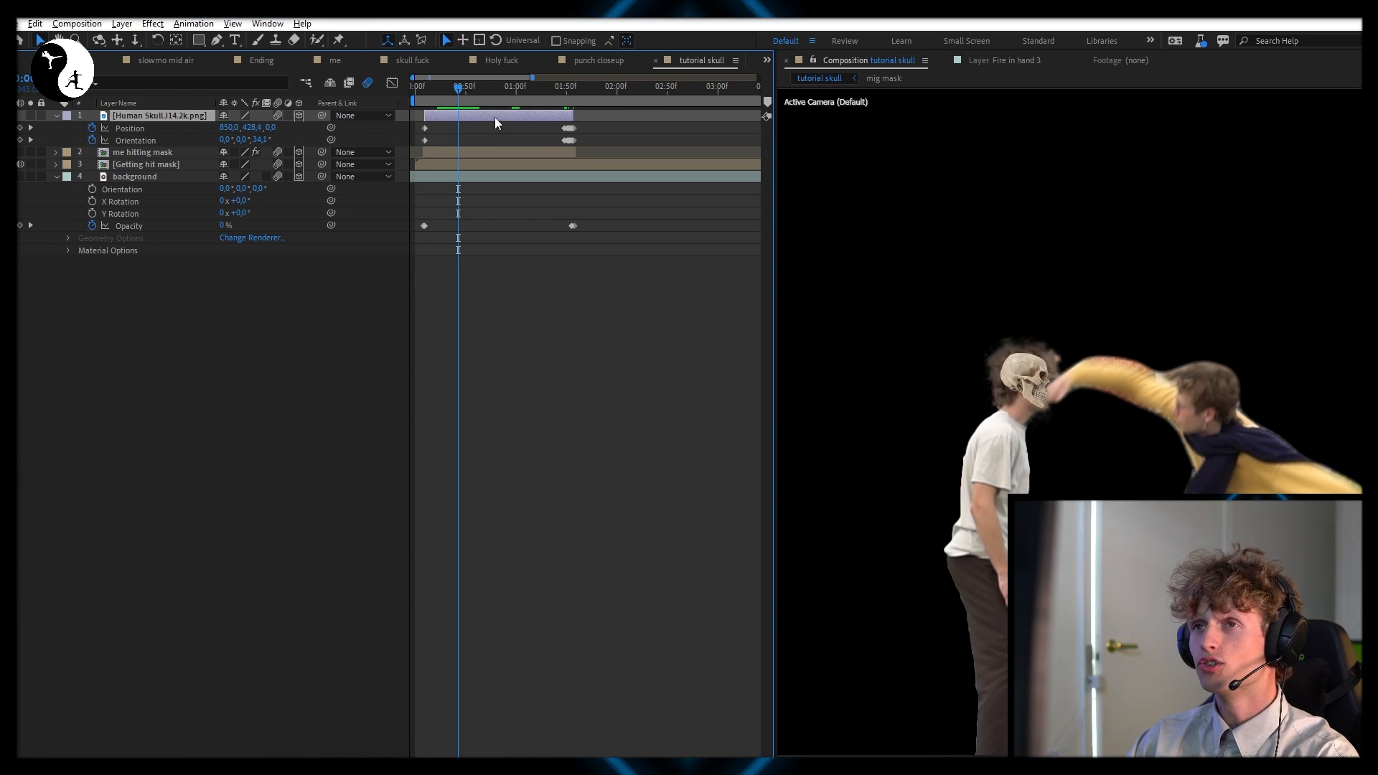
Duplicate the skull layer and draw a closed Pen mask around the front of the jaw and teeth on the copy
key(ctrl+d)
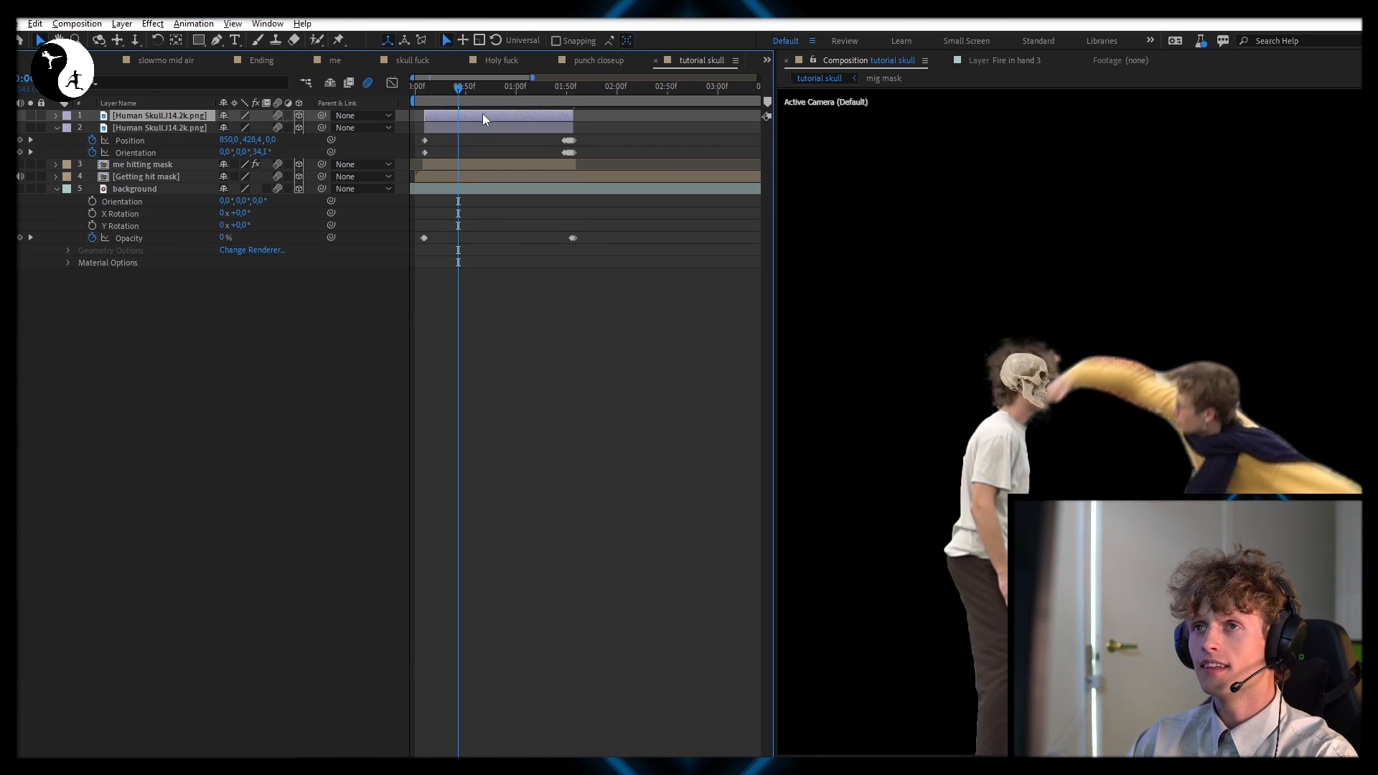
click(218, 41)
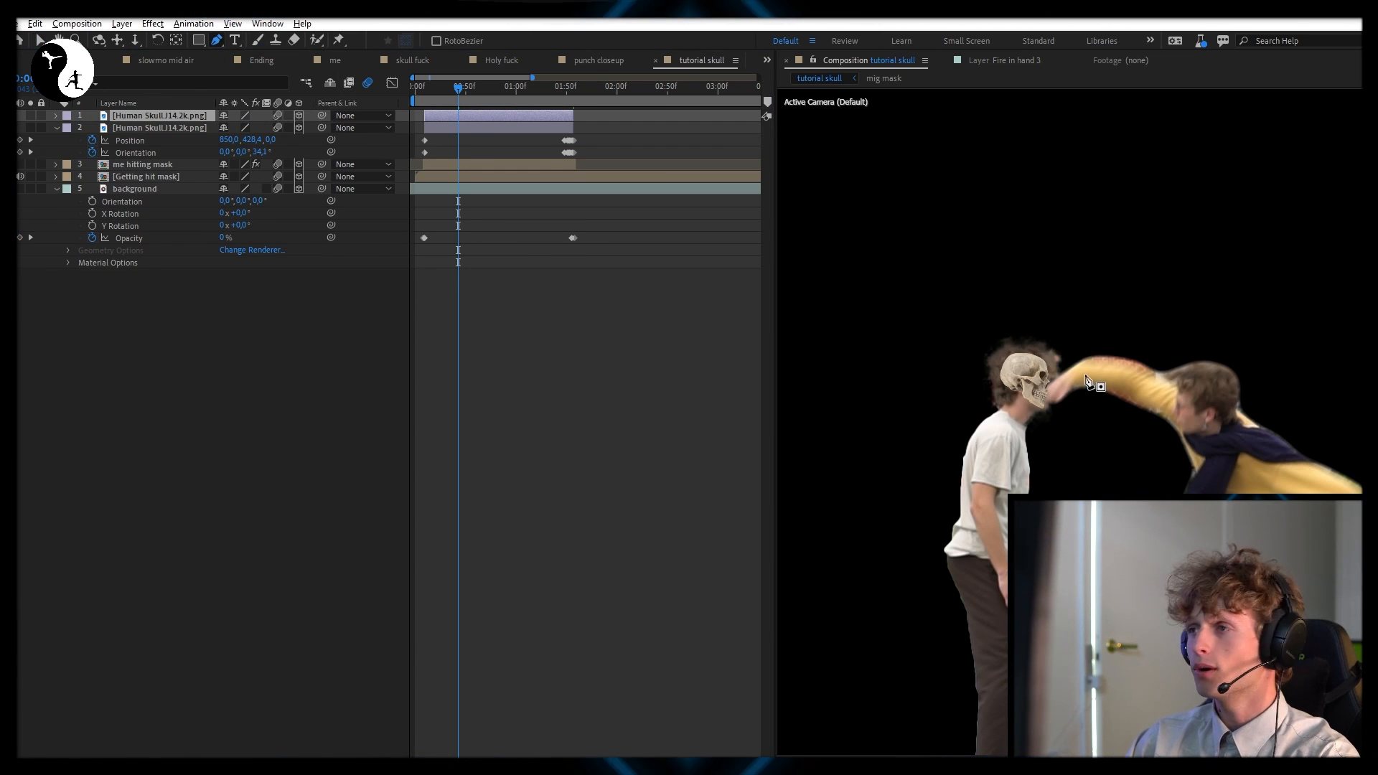
scroll(1052, 397, up, 4)
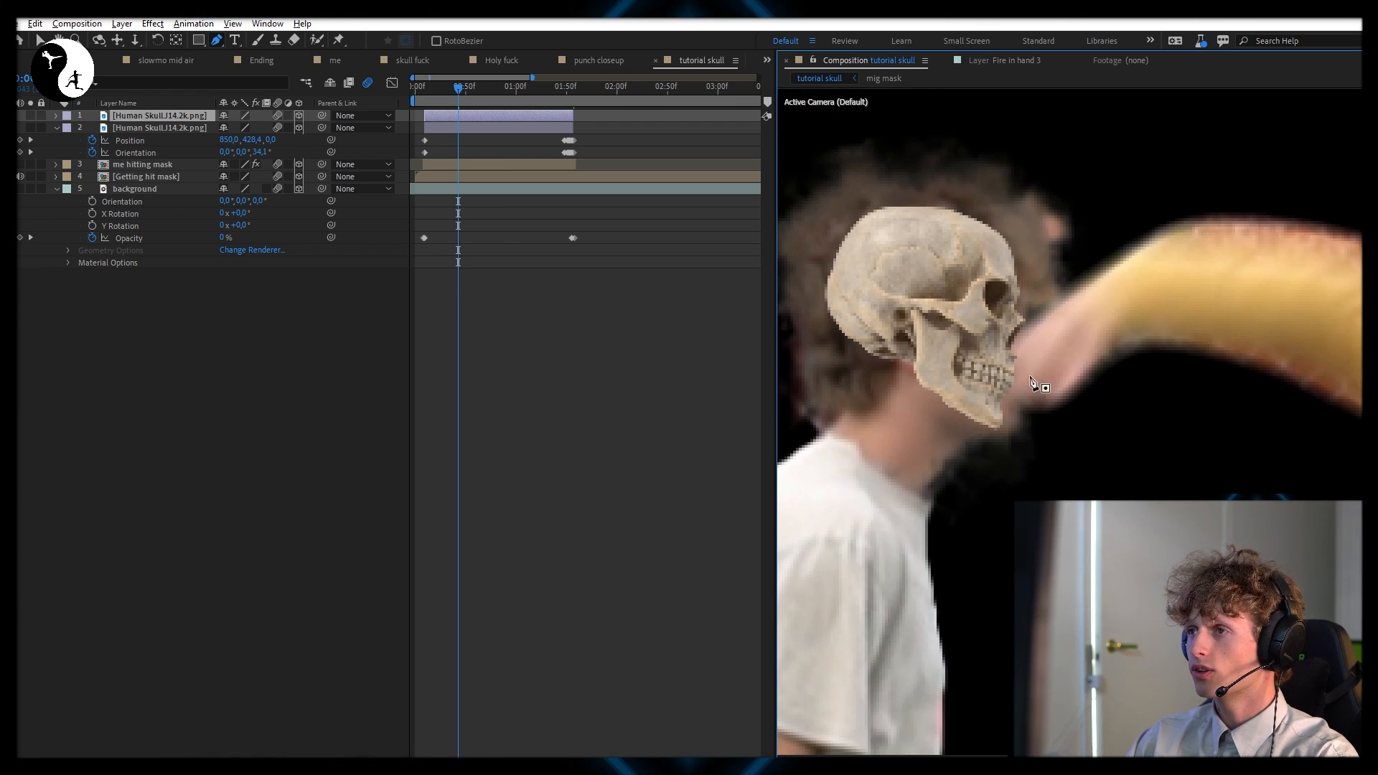
drag(1038, 344, 1019, 348)
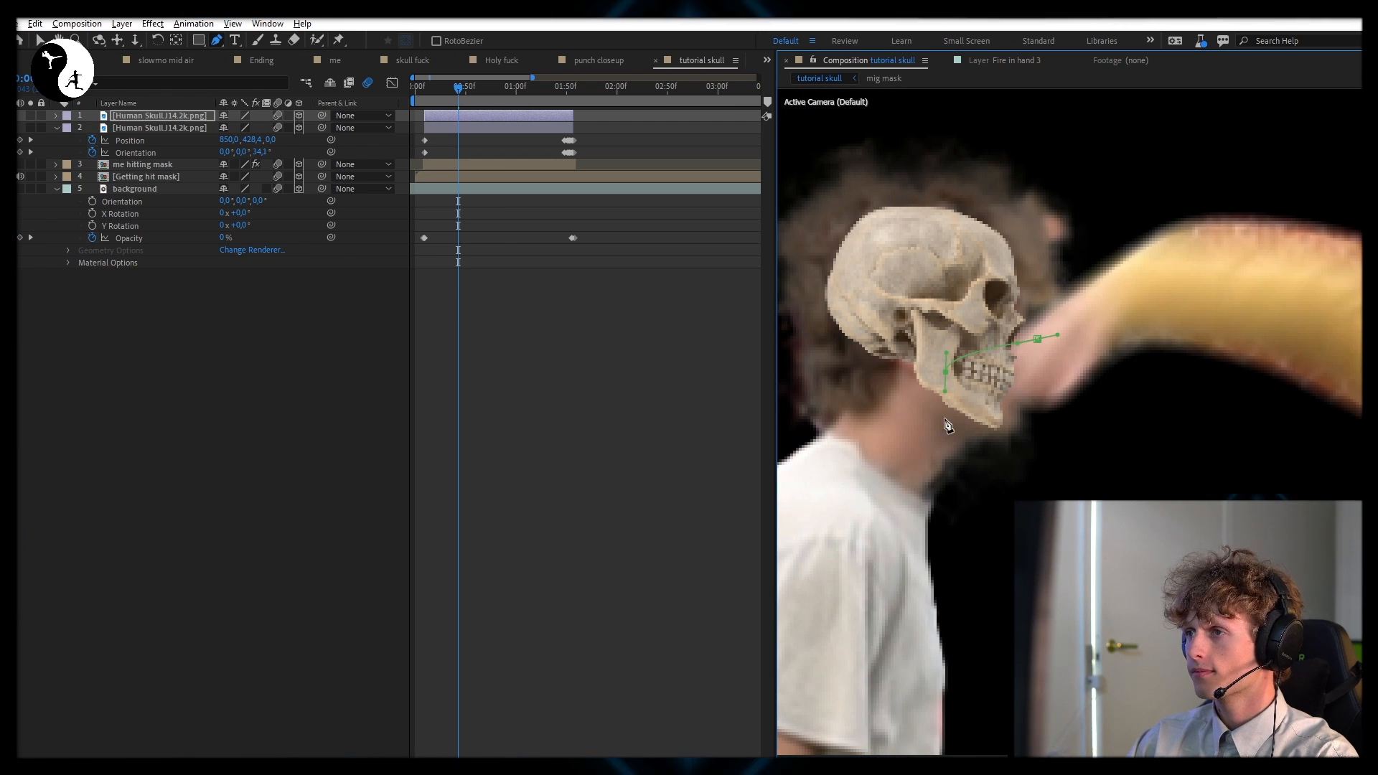
drag(1073, 457, 1093, 440)
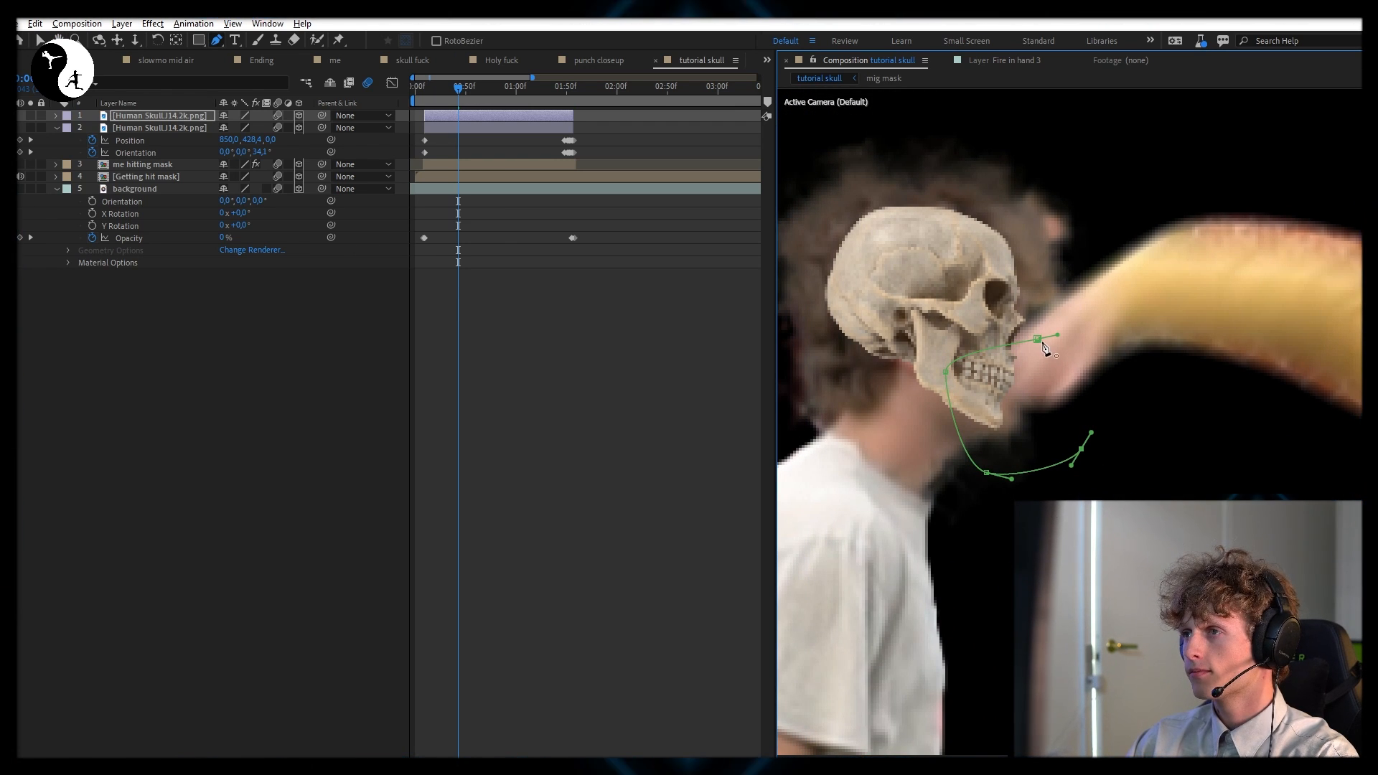
click(1038, 340)
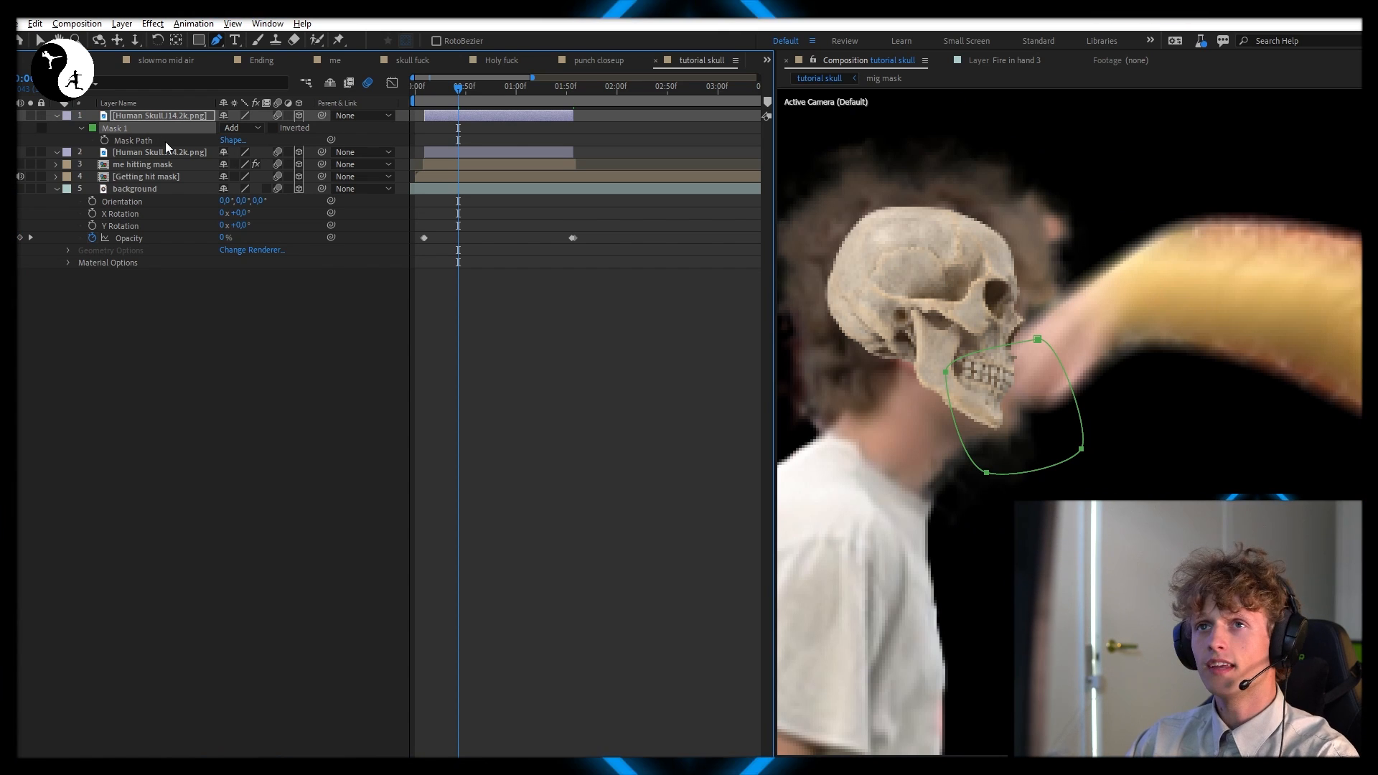
Paste the jaw mask onto the original skull layer and invert it there
click(153, 152)
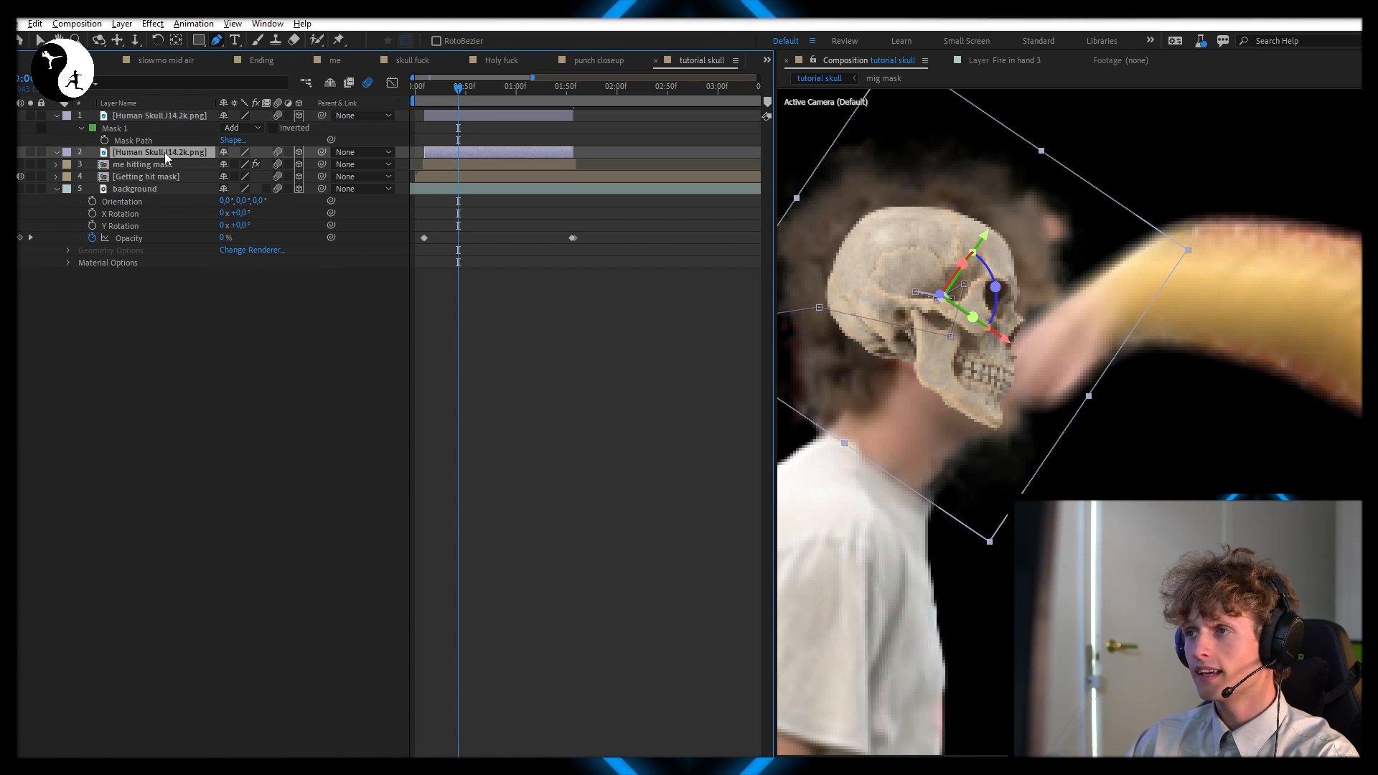
key(ctrl+v)
click(273, 176)
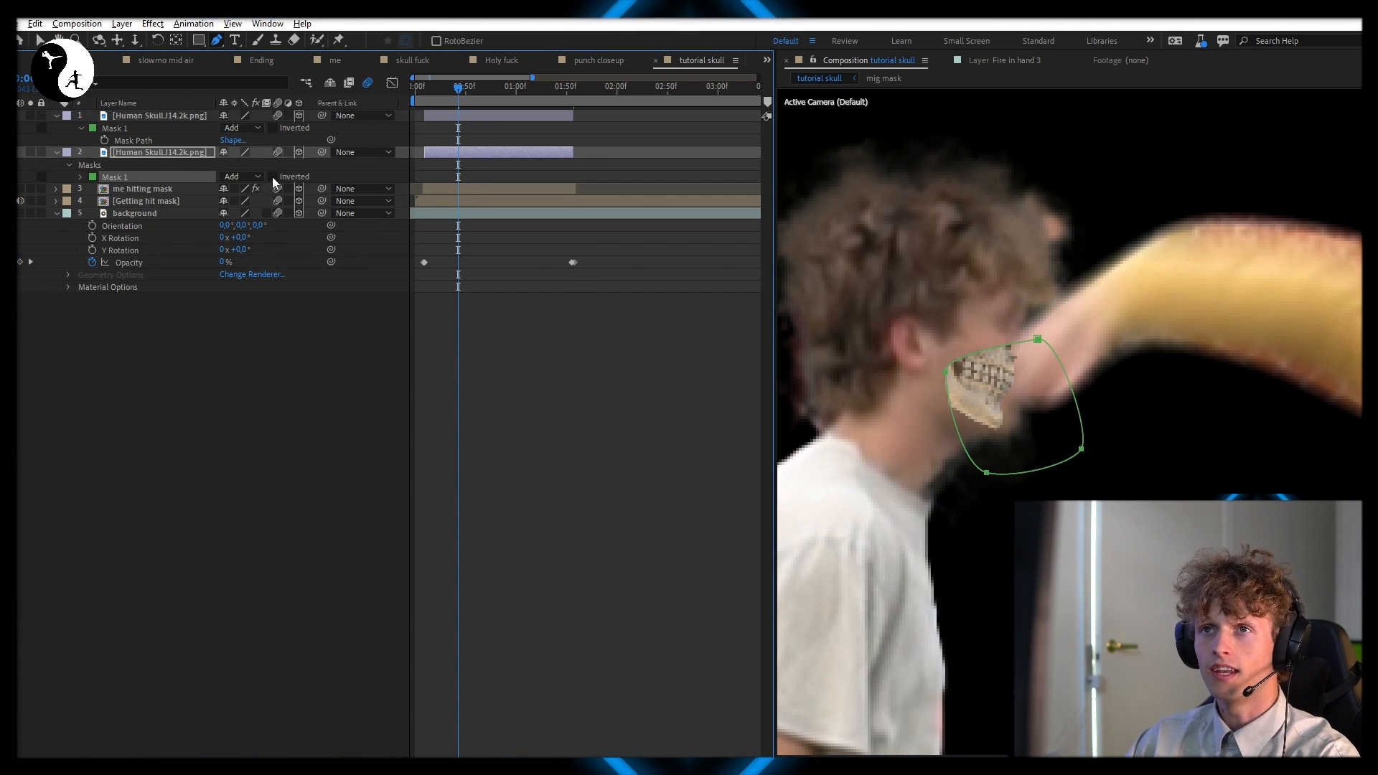
Try moving the masked jaw piece away from the rest of the skull
click(465, 120)
key(v)
mouse_move(1005, 392)
mouse_down()
mouse_move(1084, 385)
mouse_move(1024, 384)
mouse_up()
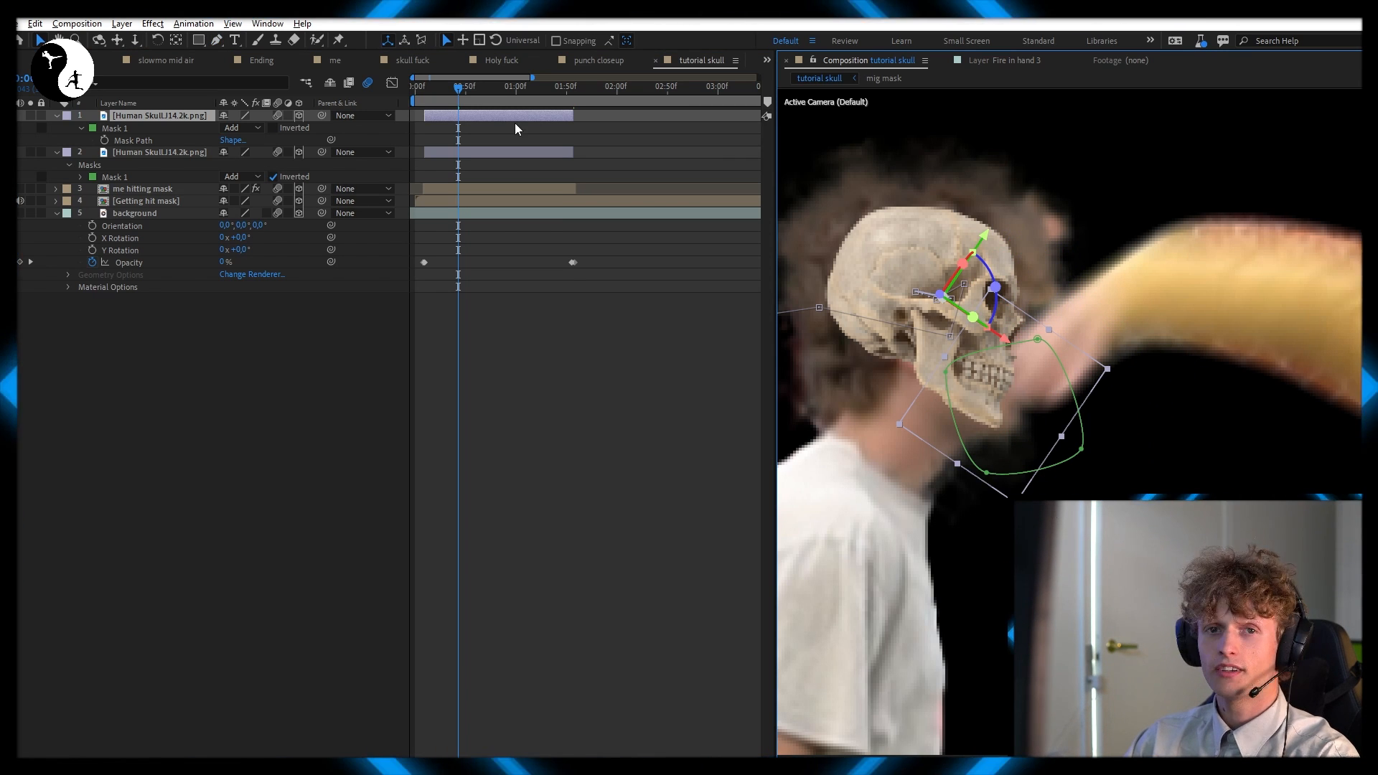
Apply the Shatter effect to the masked jaw layer and set its view to Rendered
click(504, 110)
key(ctrl+space)
text(shat)
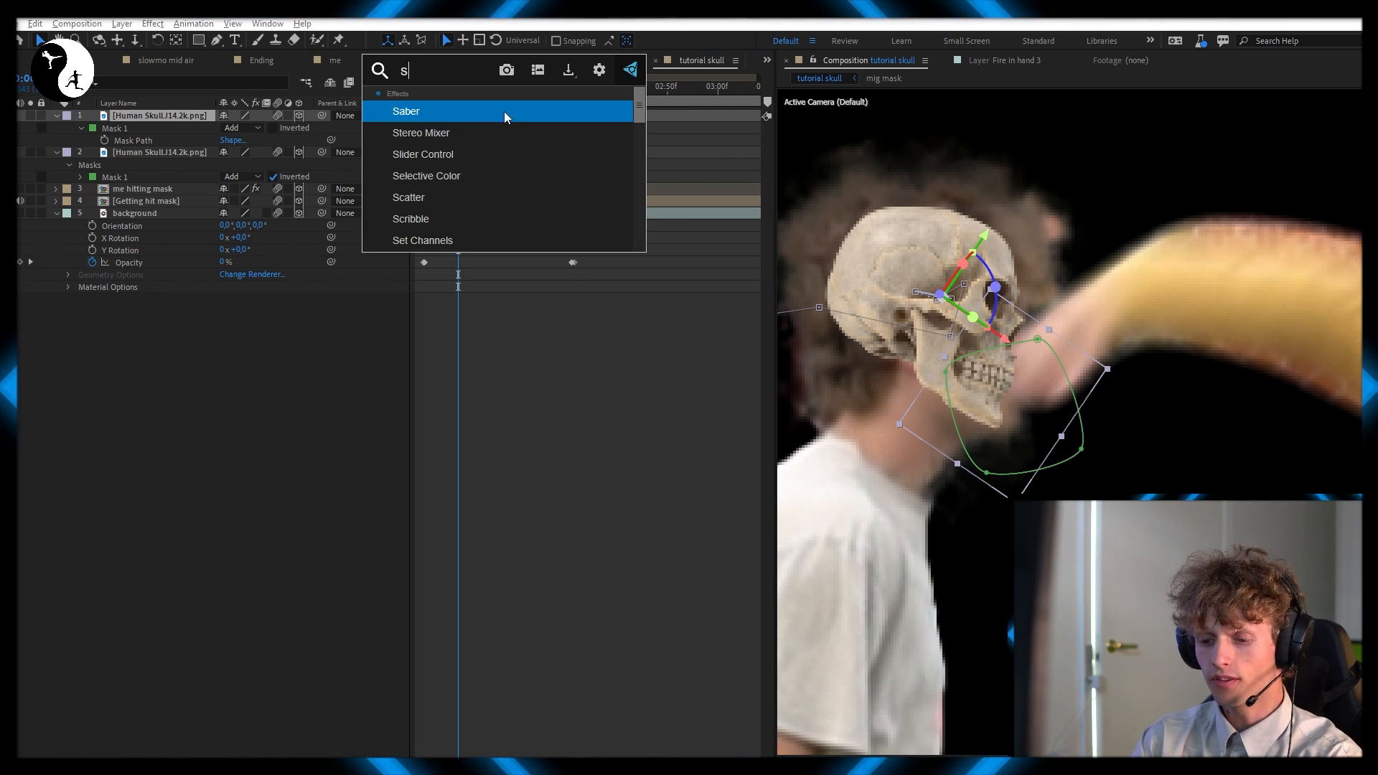
key(Return)
click(630, 186)
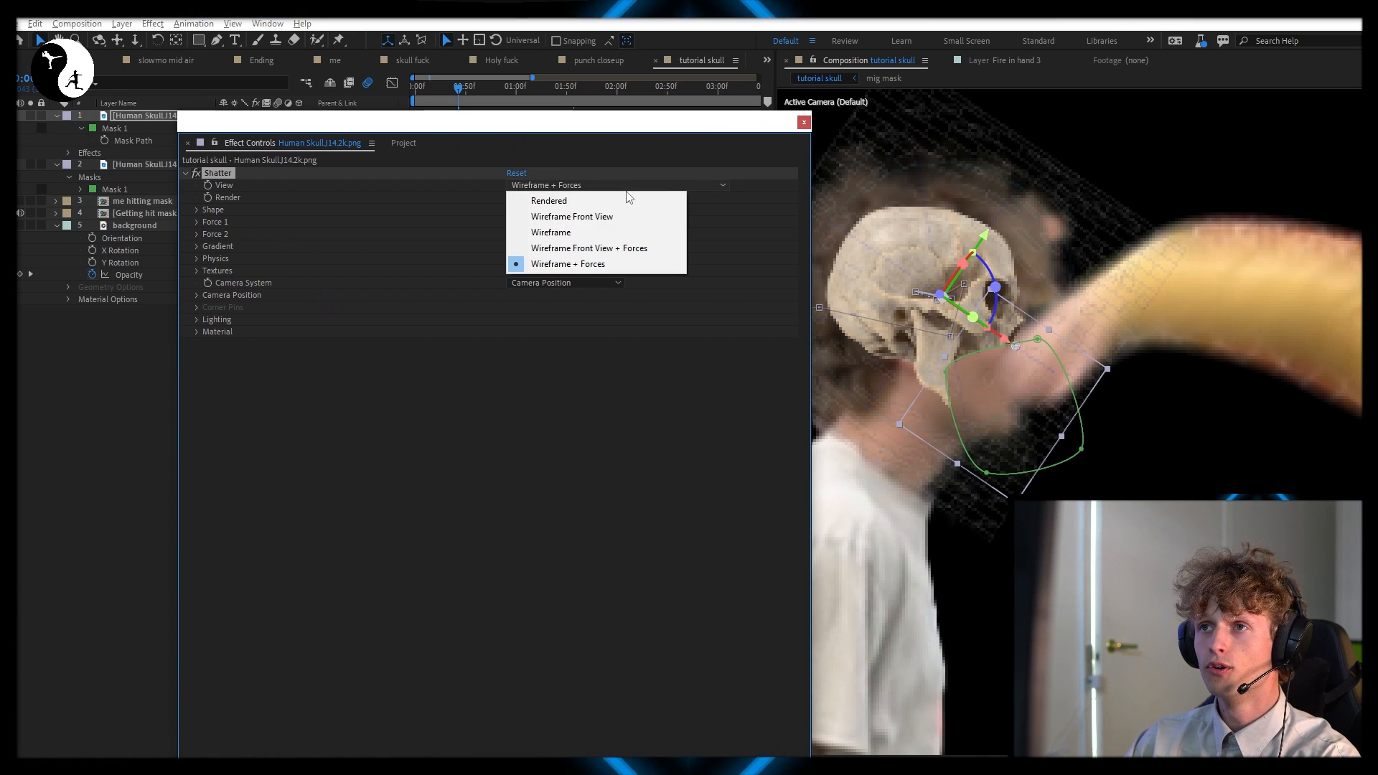
click(588, 196)
Place Shatter's Force 1 at 1690,4, 1048,4 and Force 2 at 1712,5, 1073,6, where the fist meets the jaw
click(196, 223)
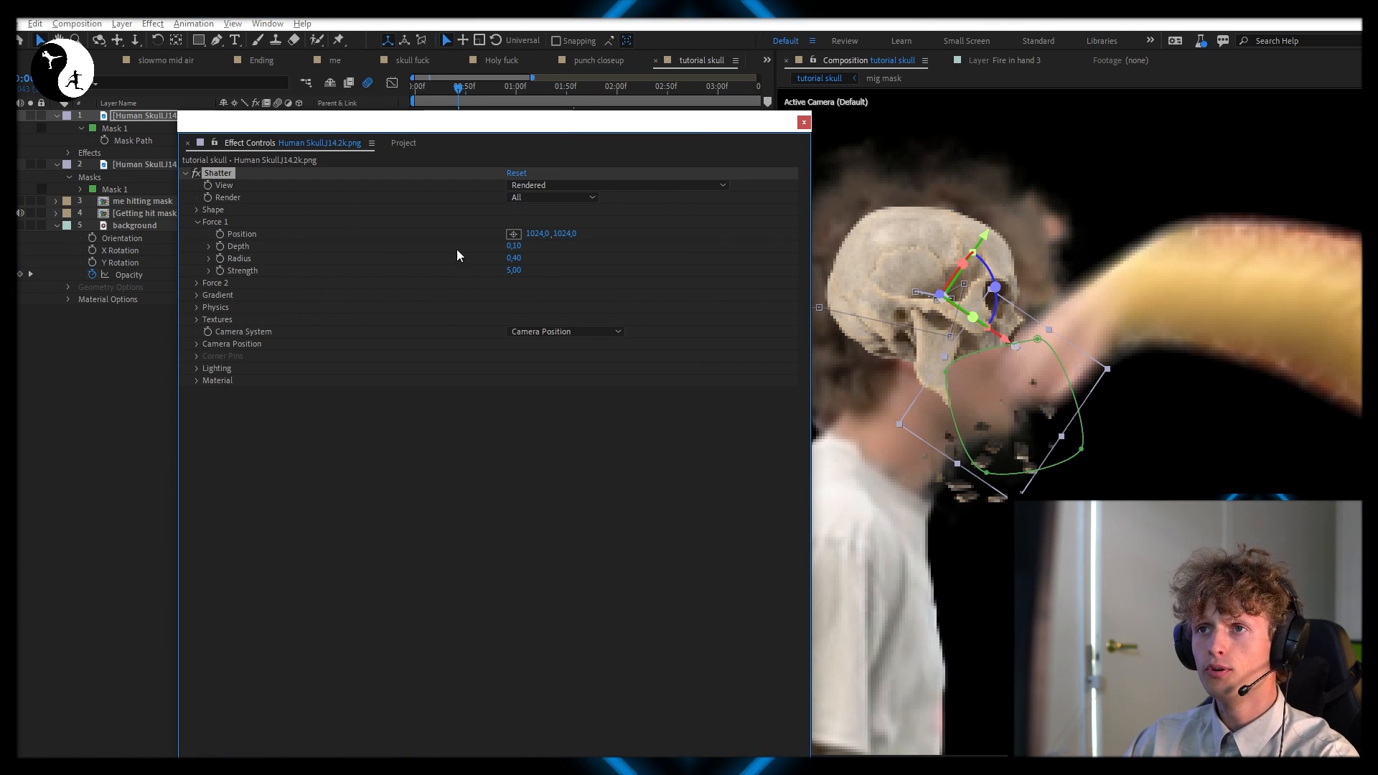
click(514, 233)
click(1035, 364)
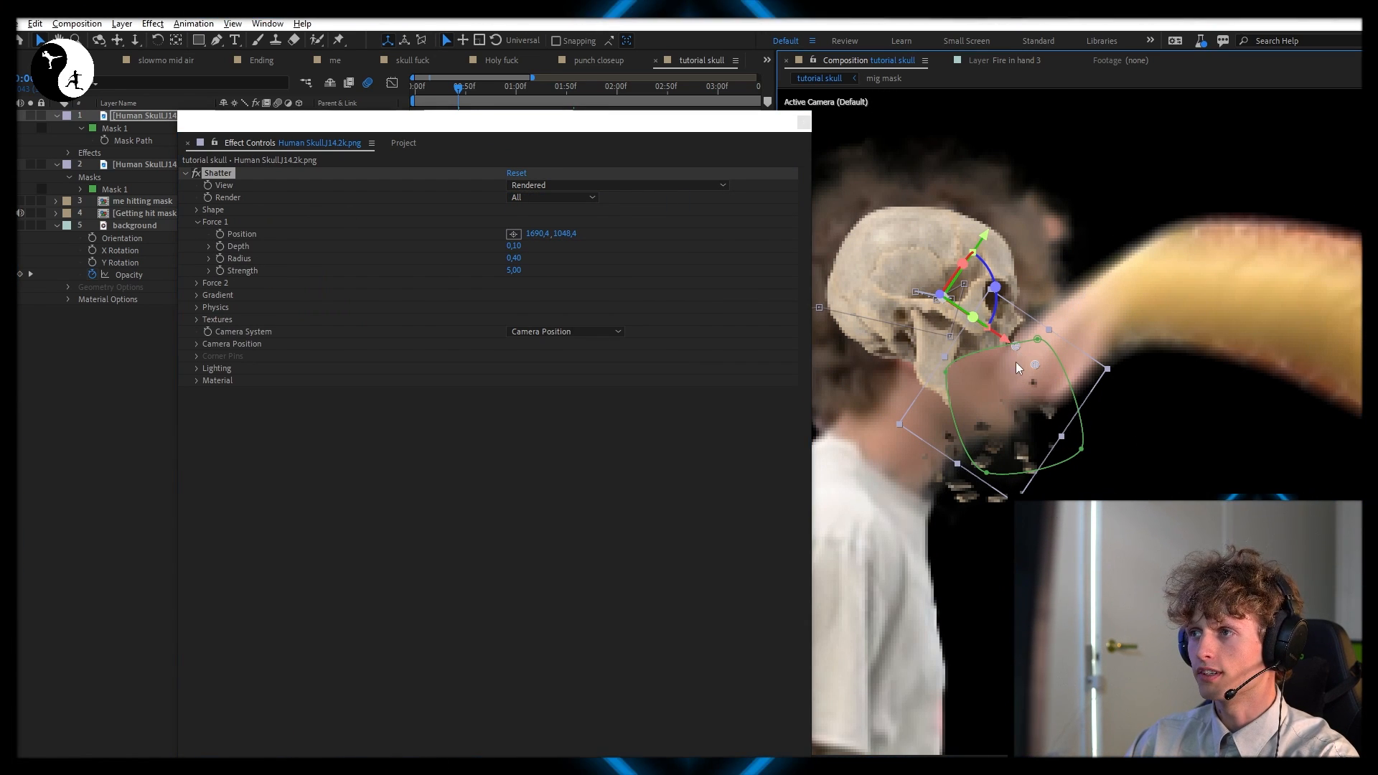
click(197, 283)
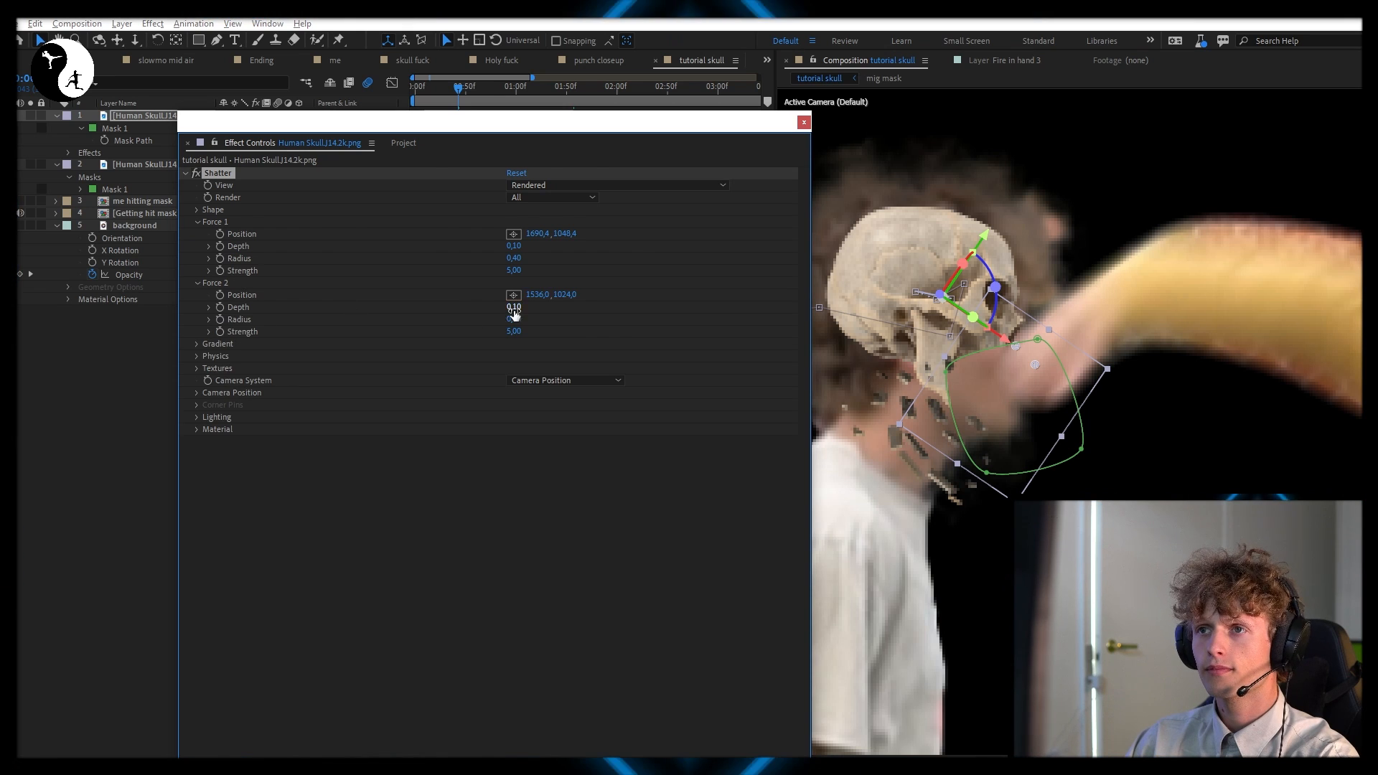
click(514, 295)
click(1037, 374)
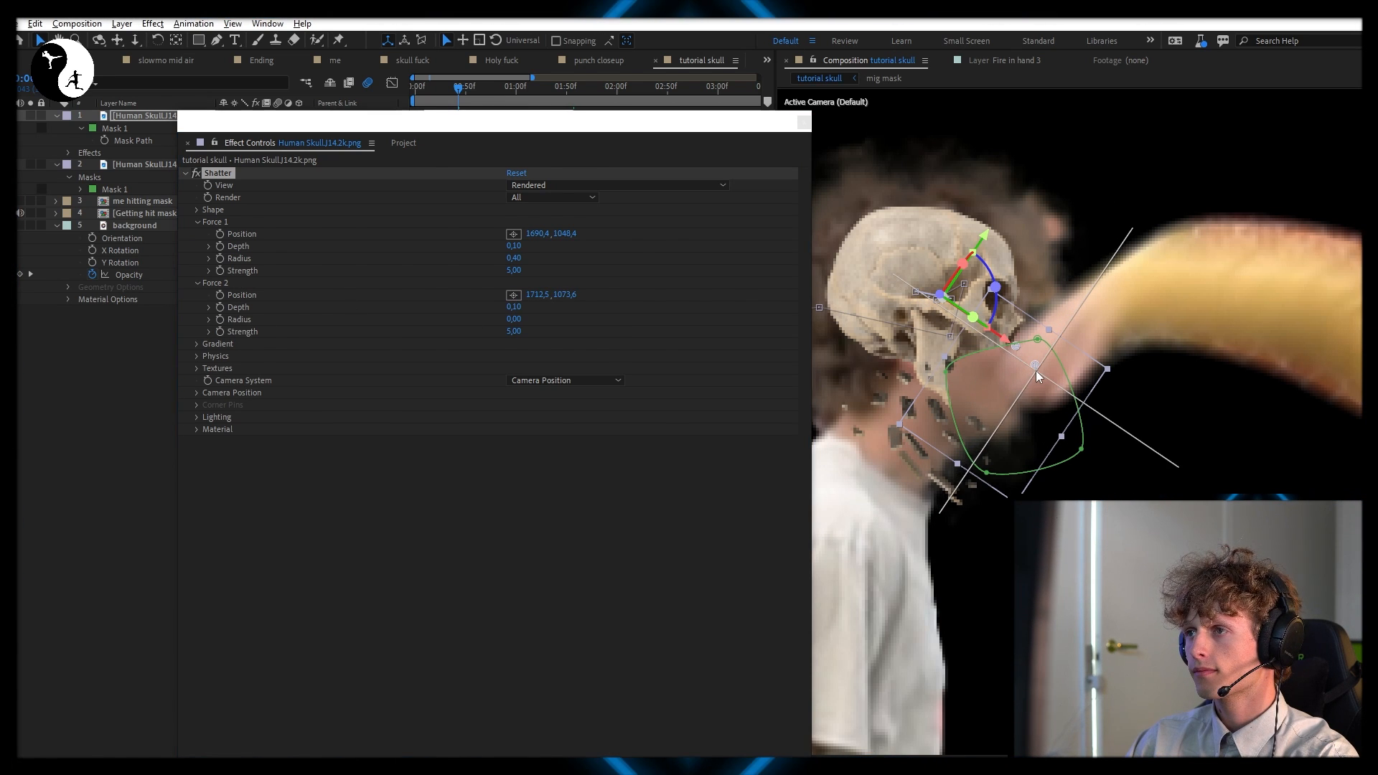
Set Shatter's physics to a gravity of 0,10 and a gravity direction of 350°
click(197, 356)
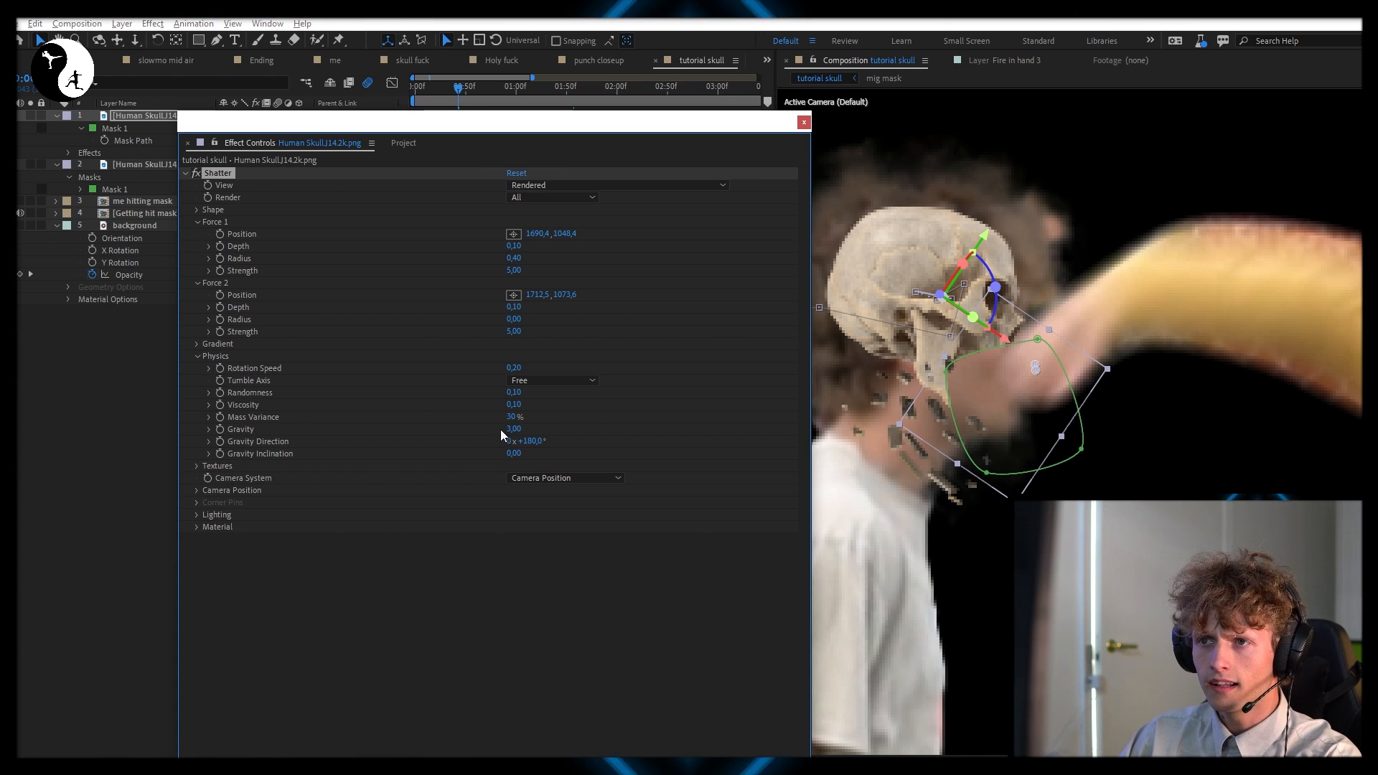
drag(510, 433, 493, 440)
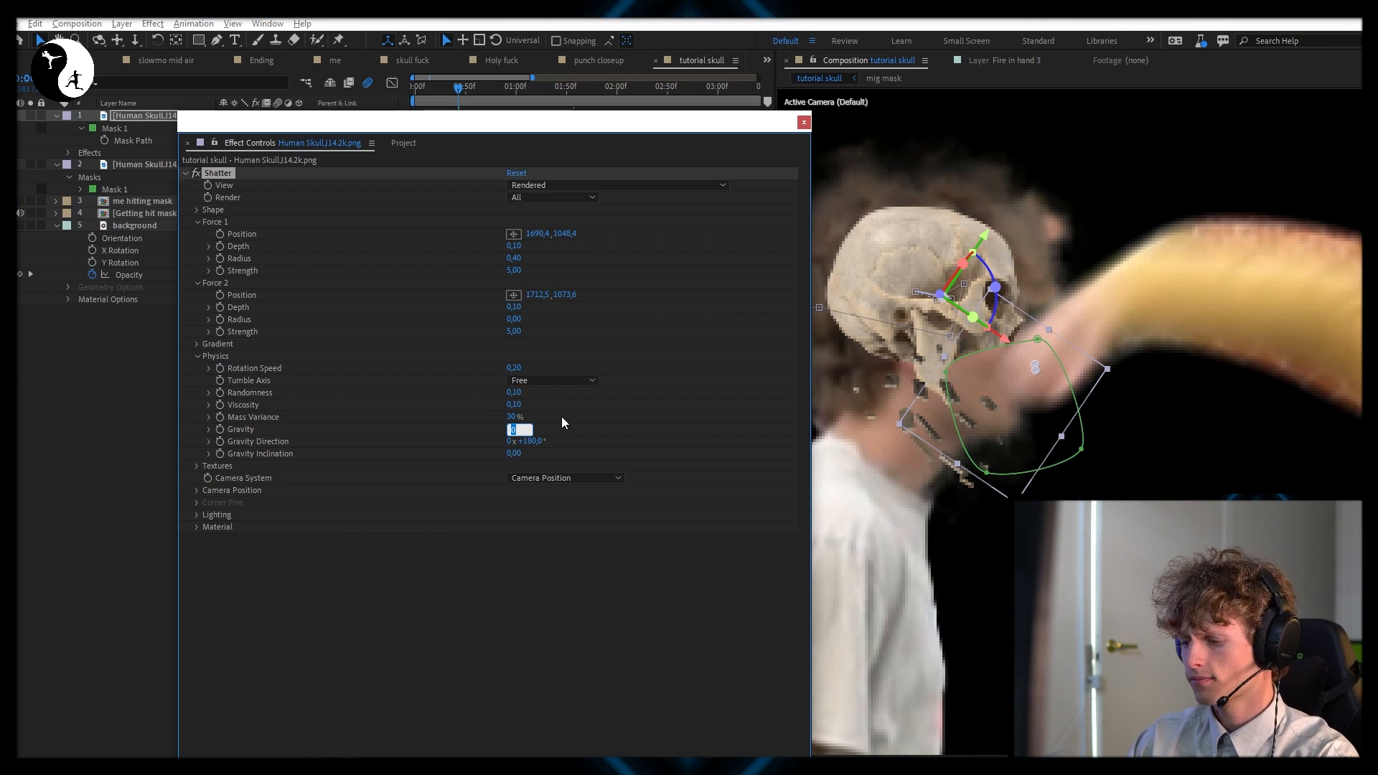
text(0,10)
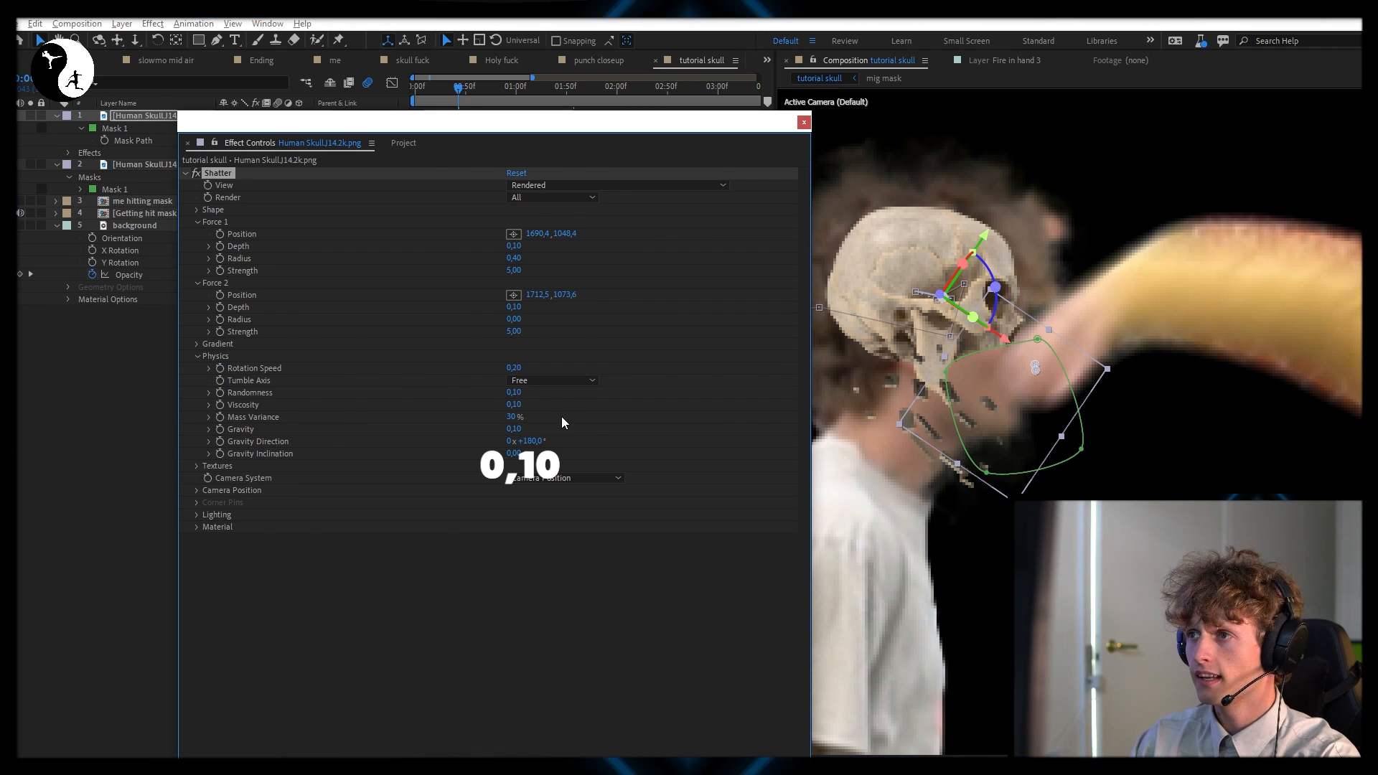
drag(530, 443, 562, 437)
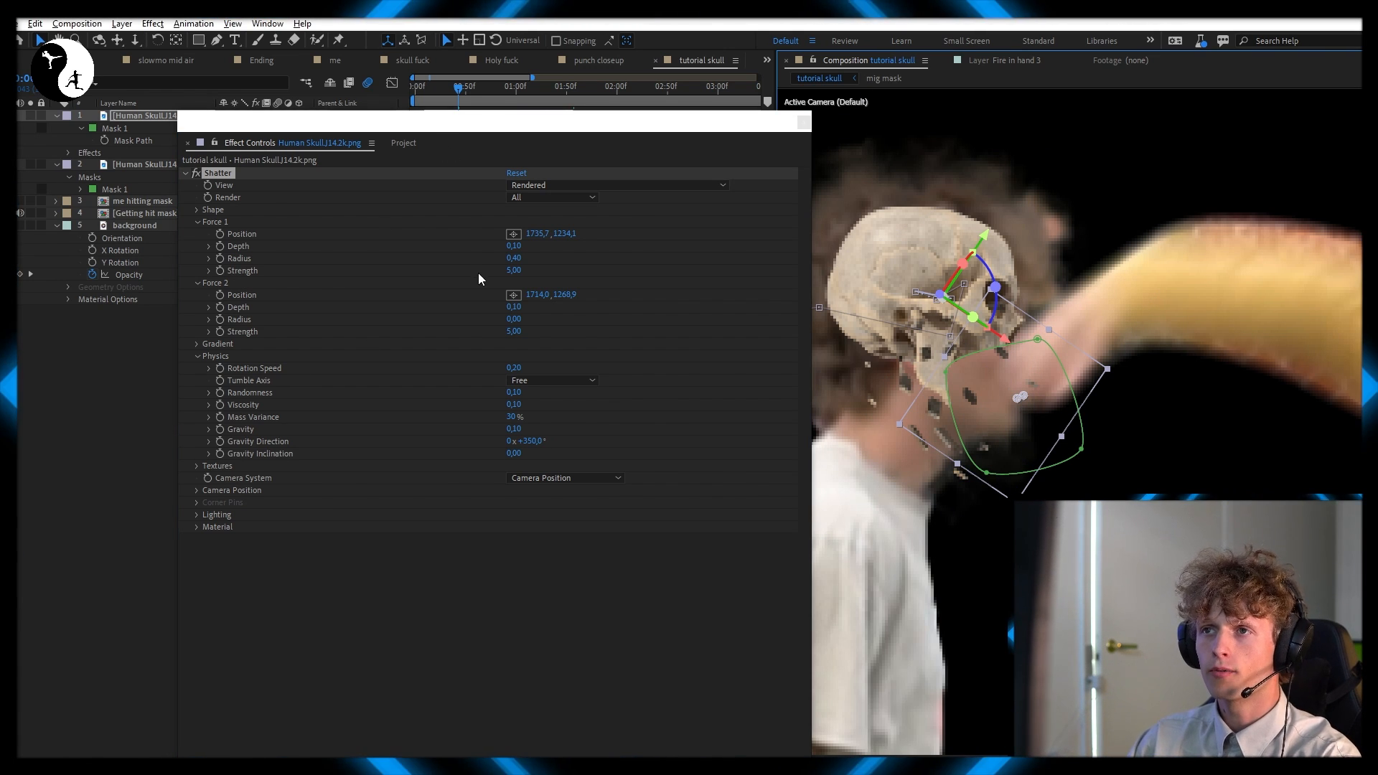
Raise the Shatter shape pattern's repetitions to 23,60
click(419, 264)
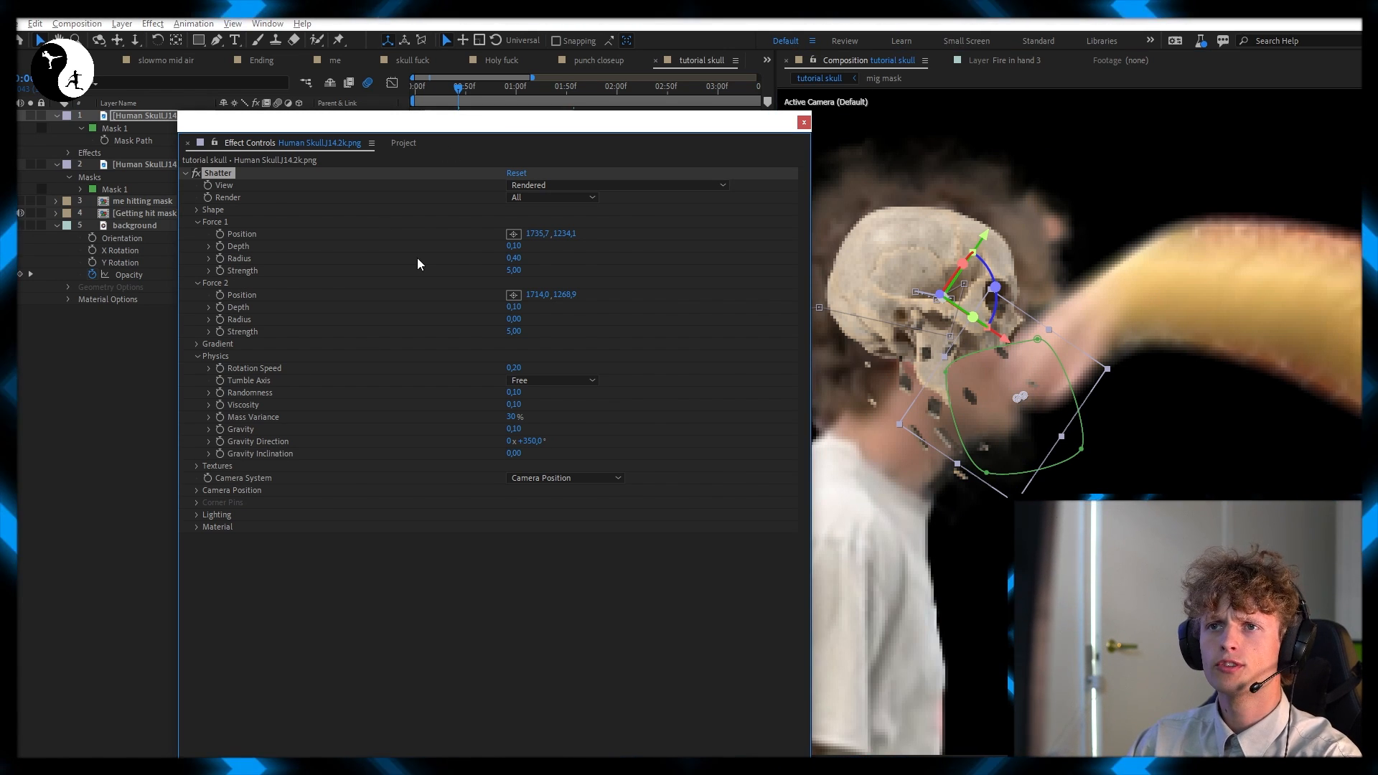
click(196, 210)
drag(525, 260, 575, 260)
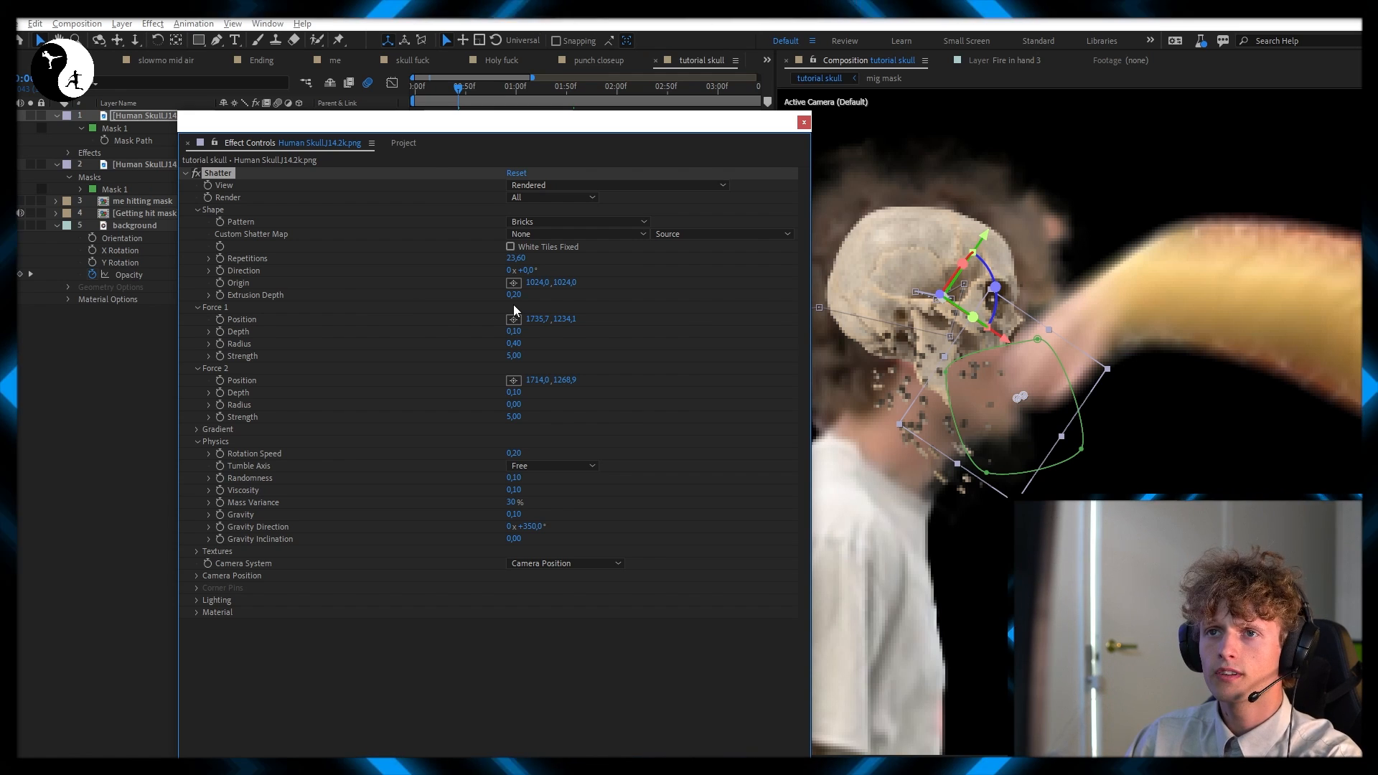
Set Shatter's extrusion depth to 0,53 and feather the edge of the jaw layer's mask
drag(533, 296, 540, 298)
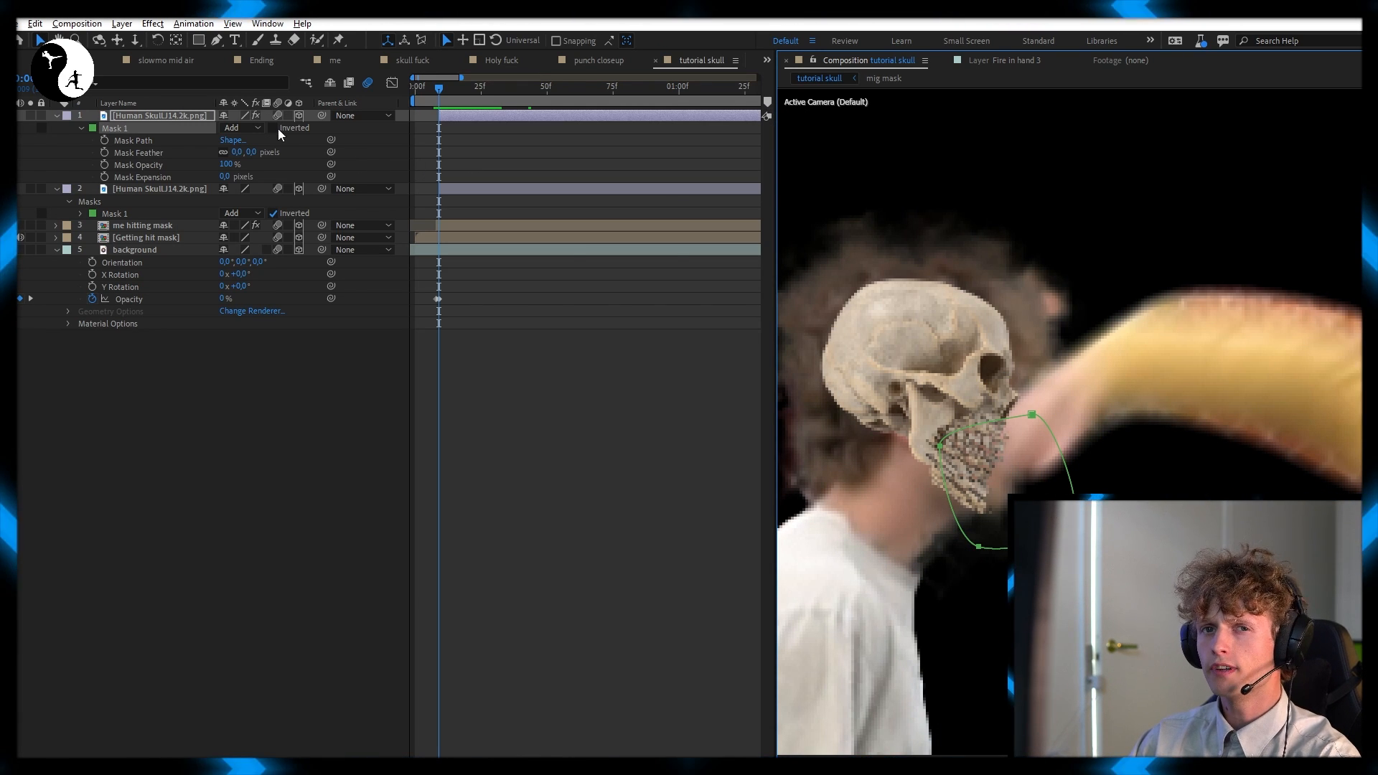
drag(250, 153, 261, 156)
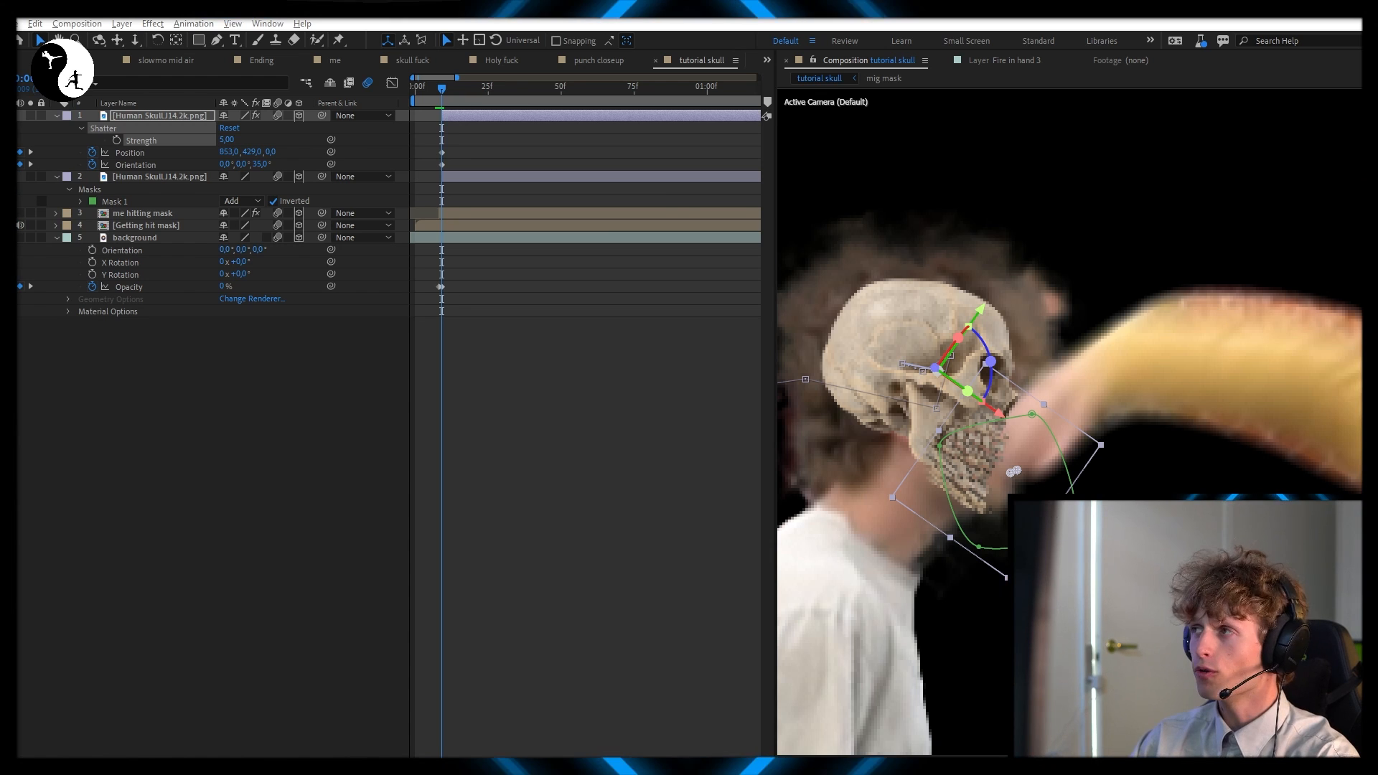
drag(1377, 137, 519, 99)
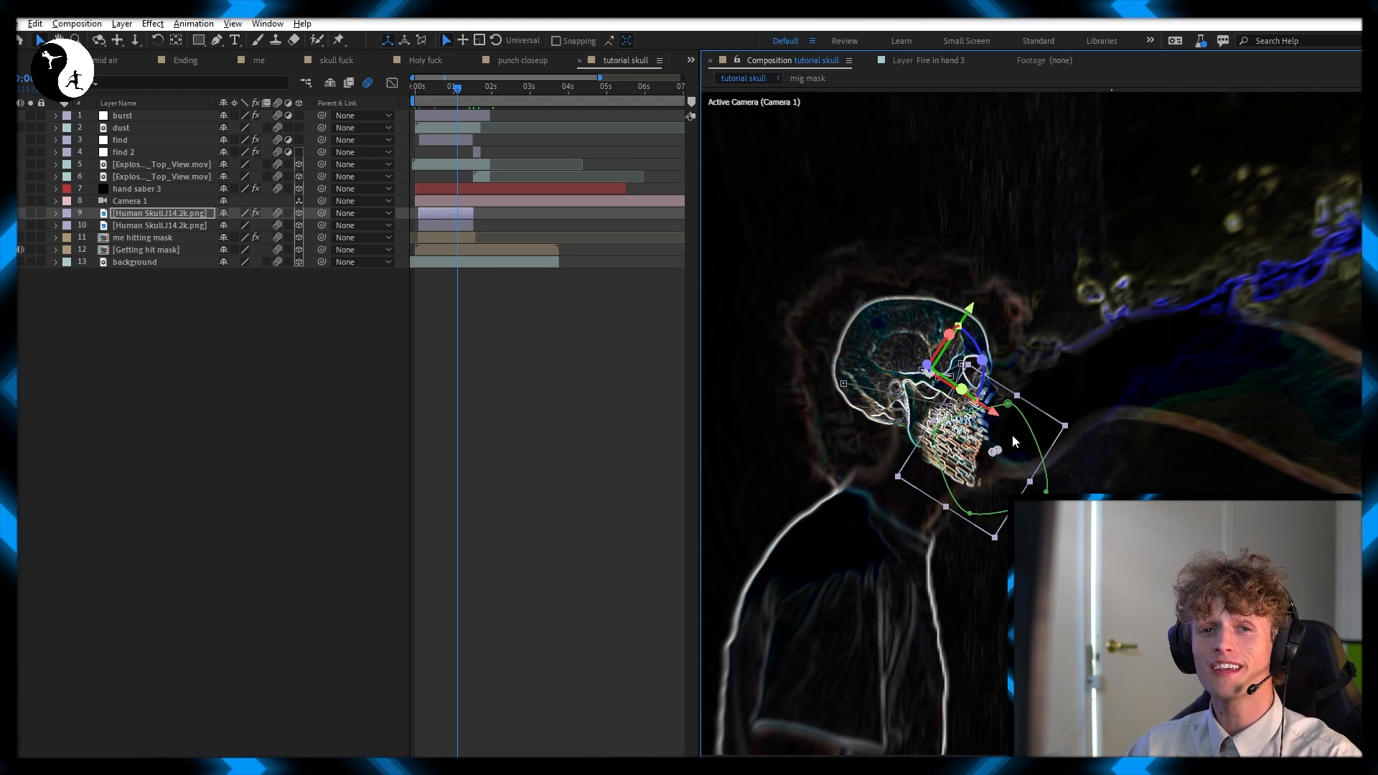
Change the Shatter pattern on the jaw layer to Glass
drag(1361, 158, 382, 99)
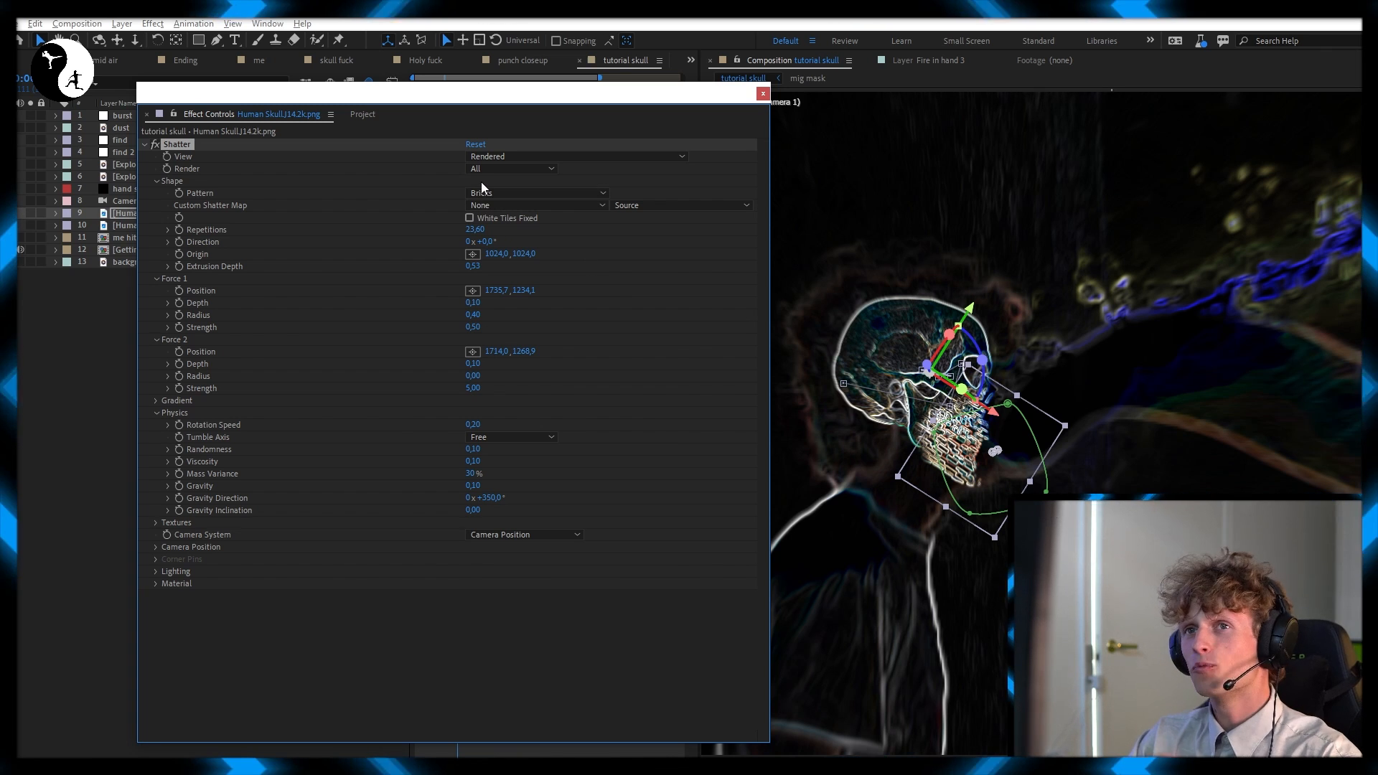
scroll(978, 434, up, 1)
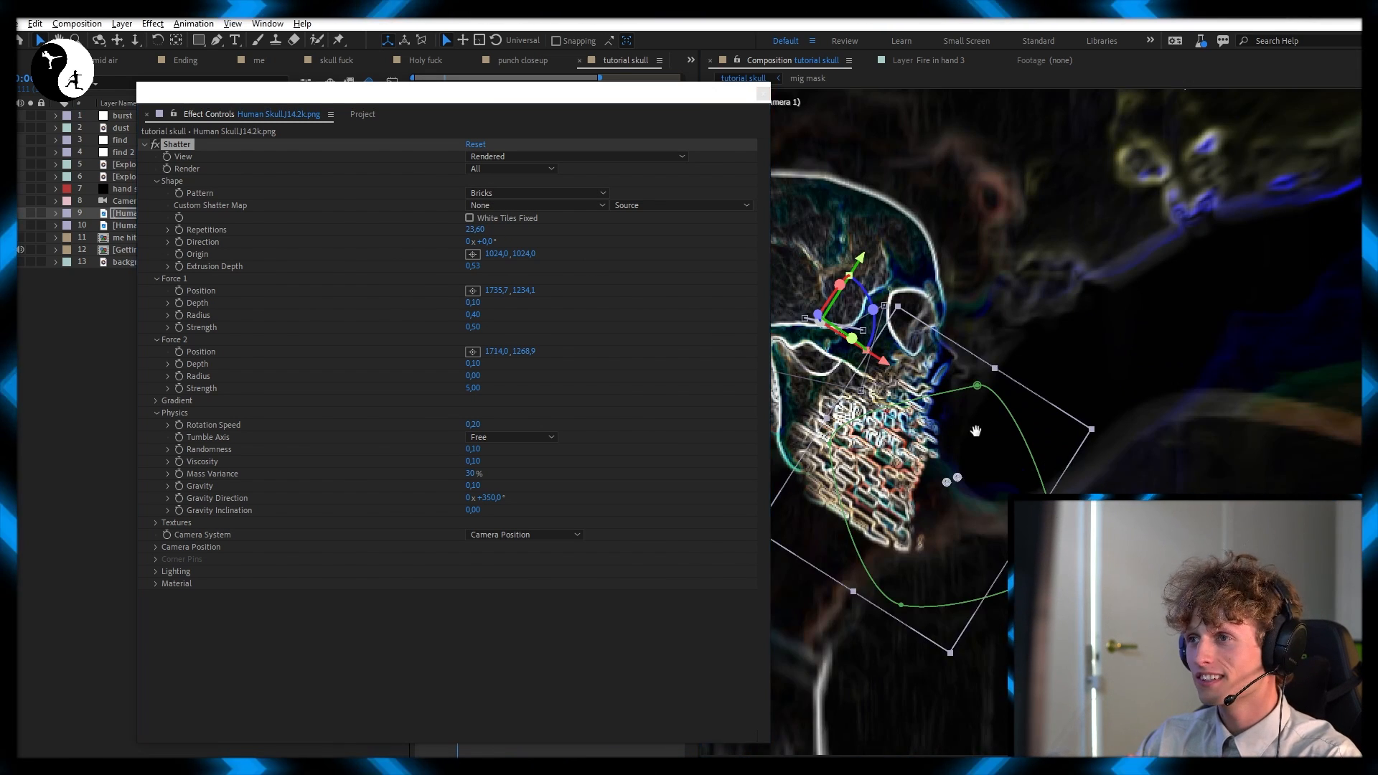
drag(978, 434, 1048, 407)
scroll(957, 411, down, 1)
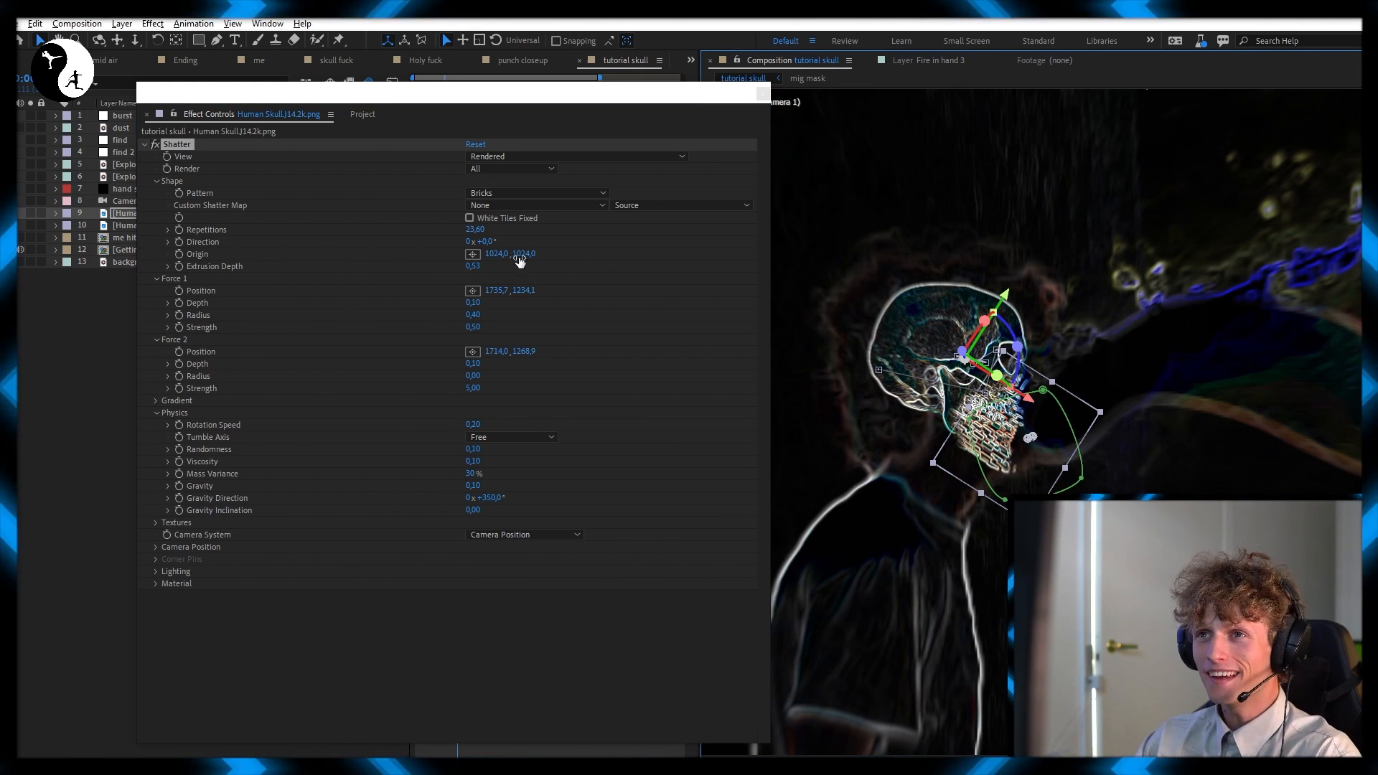
click(498, 194)
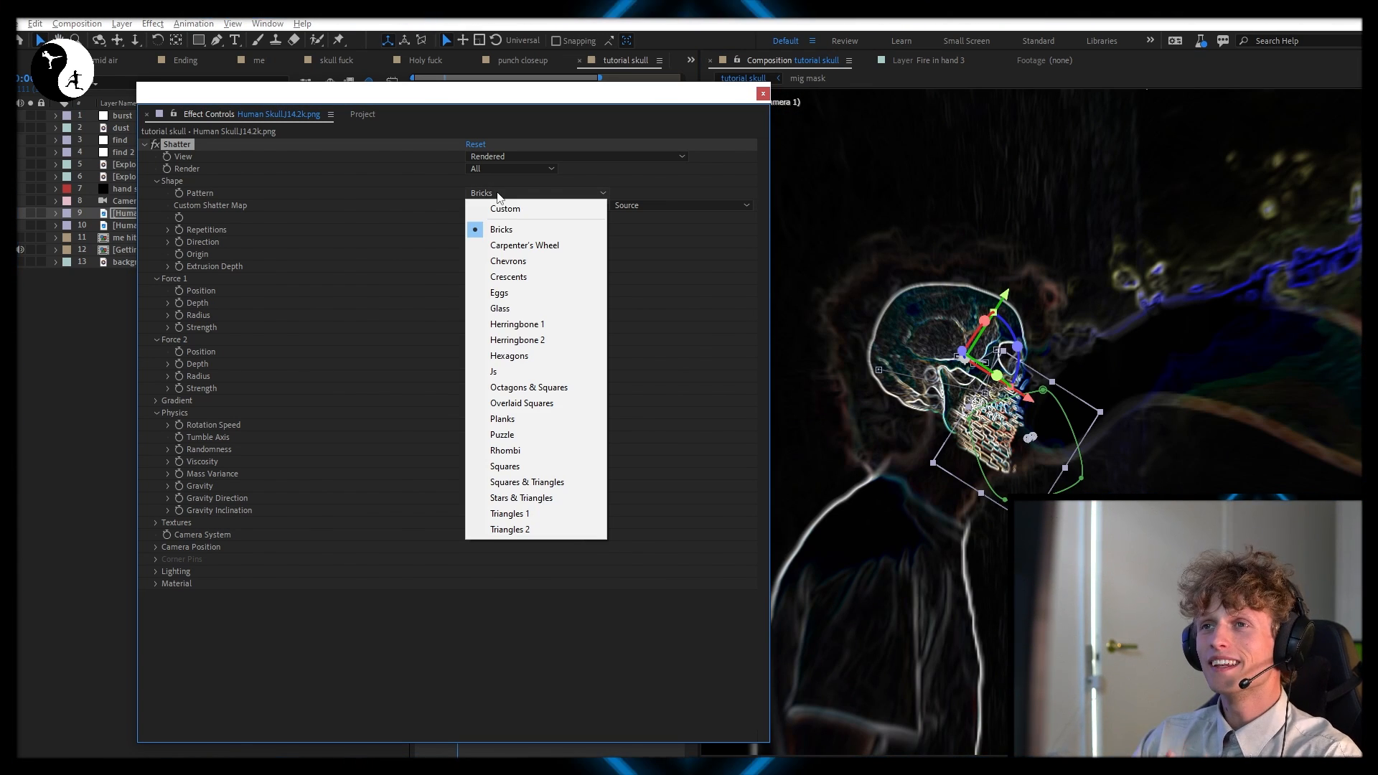
click(538, 308)
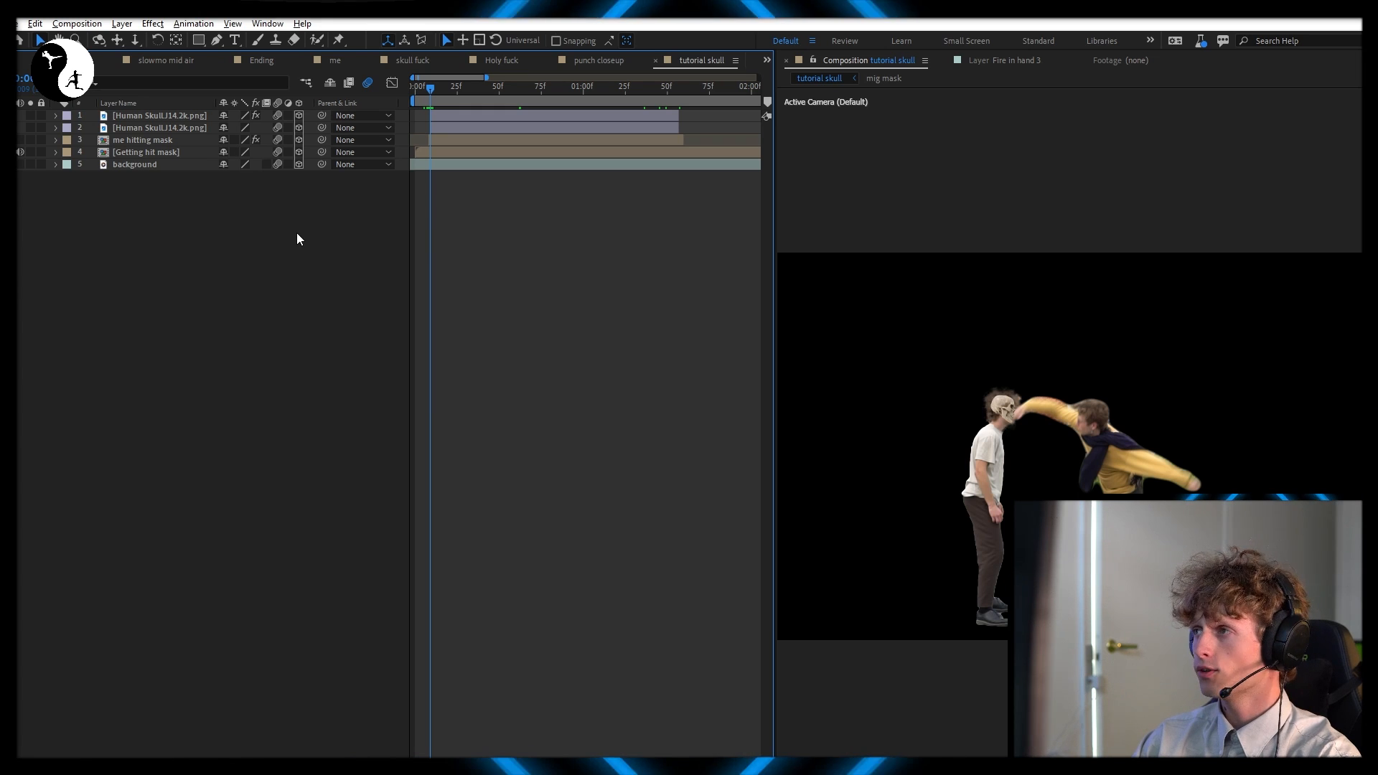
Create a two-node camera named Camera 1 with a 28,13 mm focal length
right_click(297, 235)
mouse_move(431, 242)
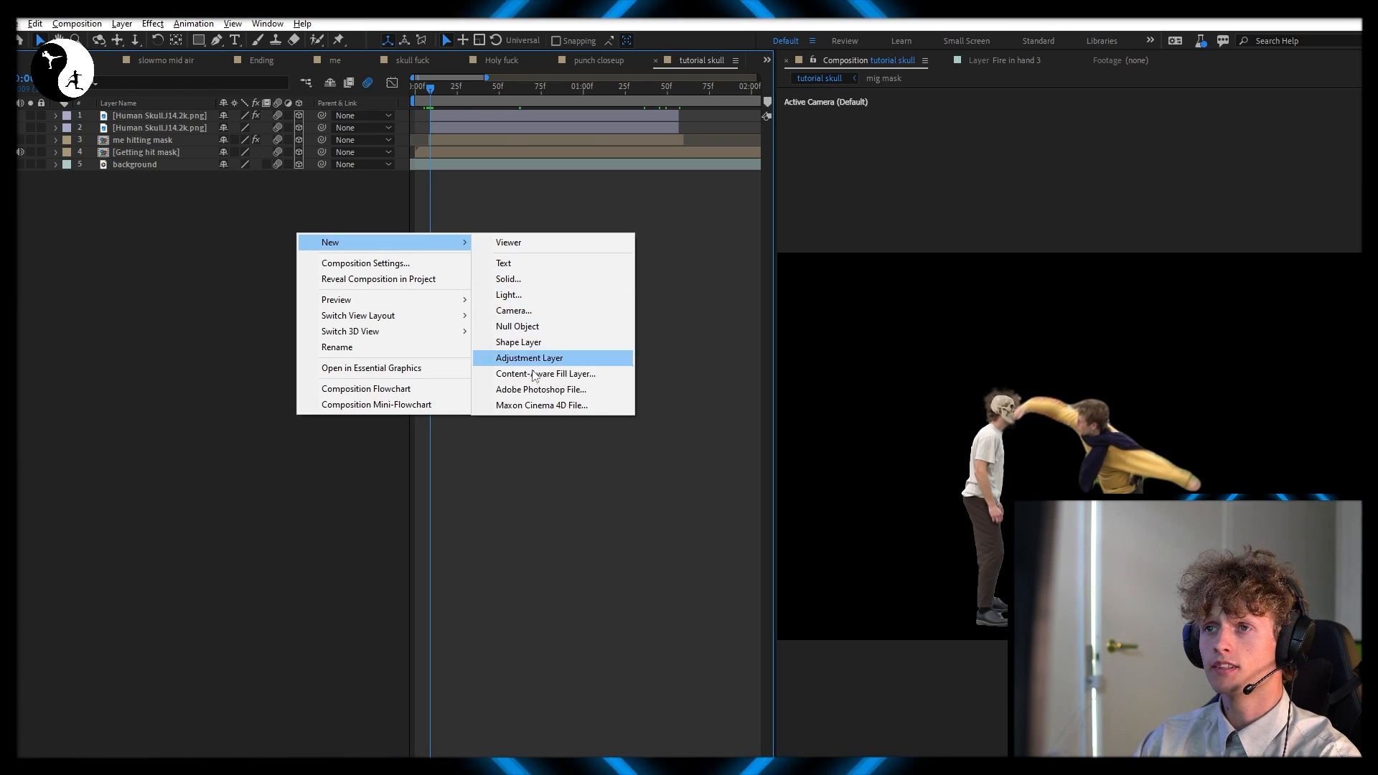
click(538, 311)
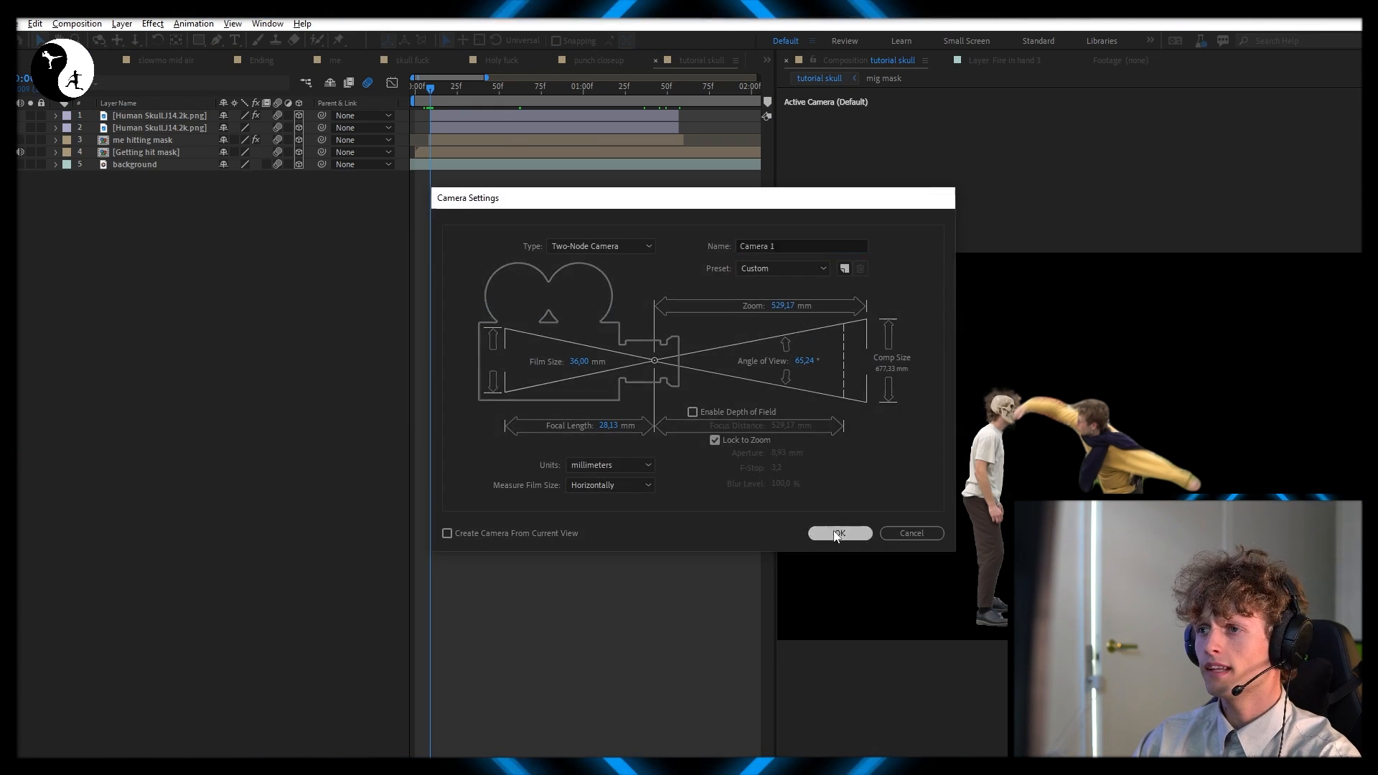
click(839, 533)
Keyframe the camera's Point of Interest and Position at the start of the composition
scroll(425, 115, up, 2)
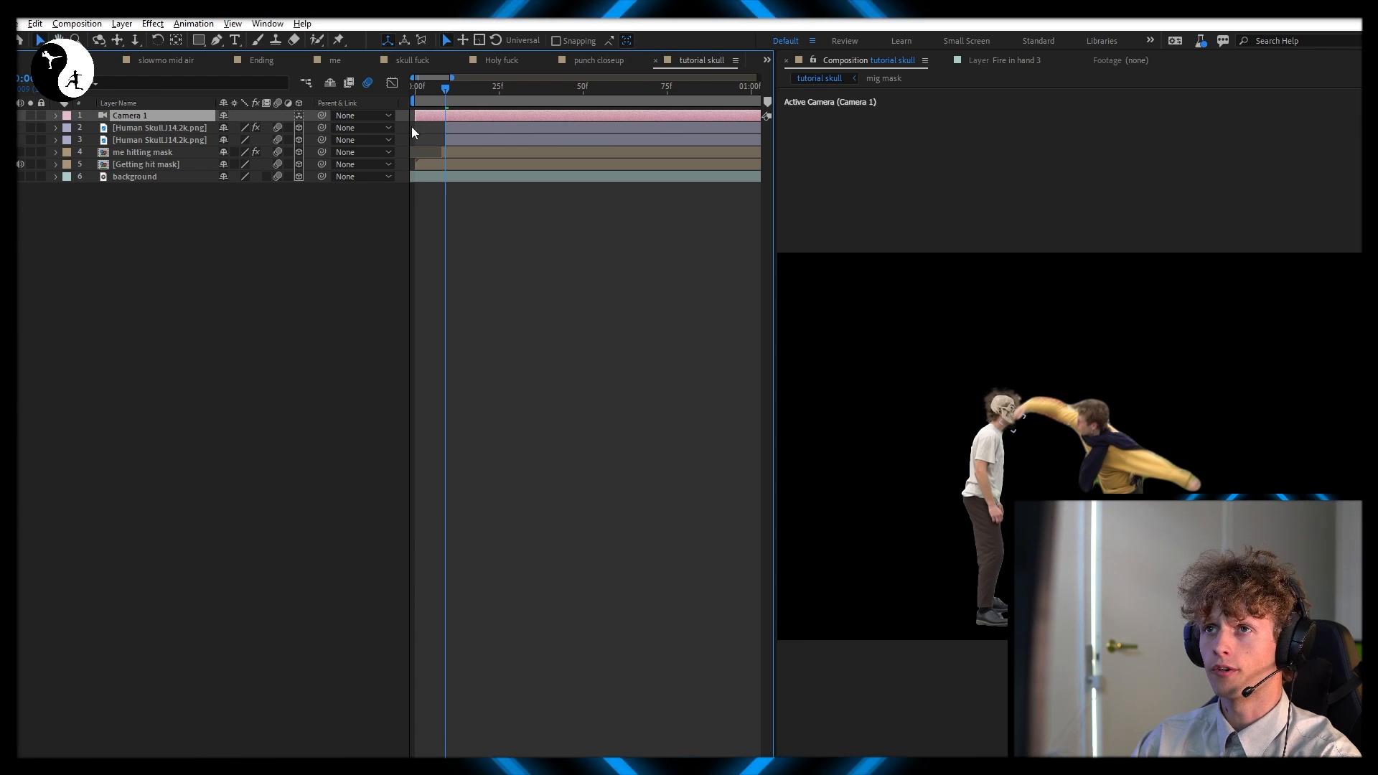
key(p)
click(92, 141)
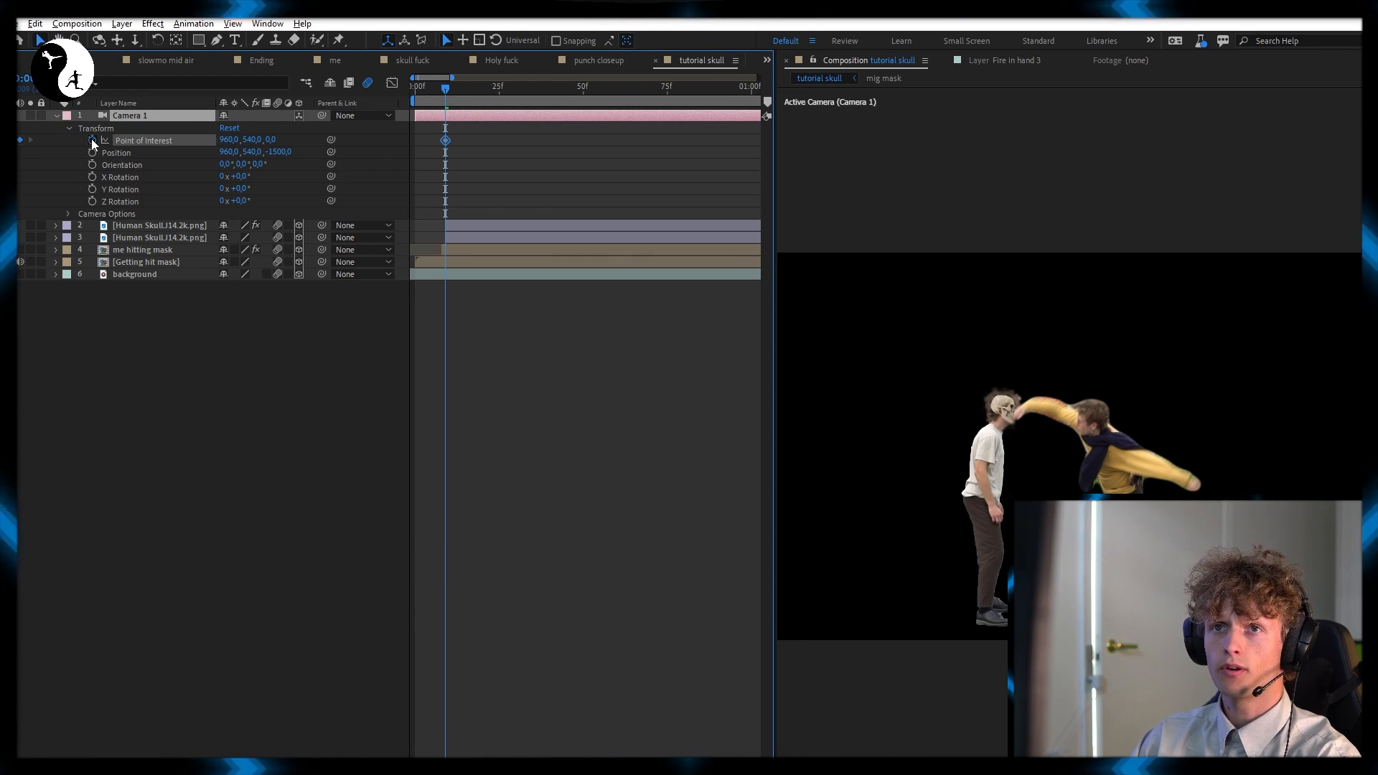
click(91, 152)
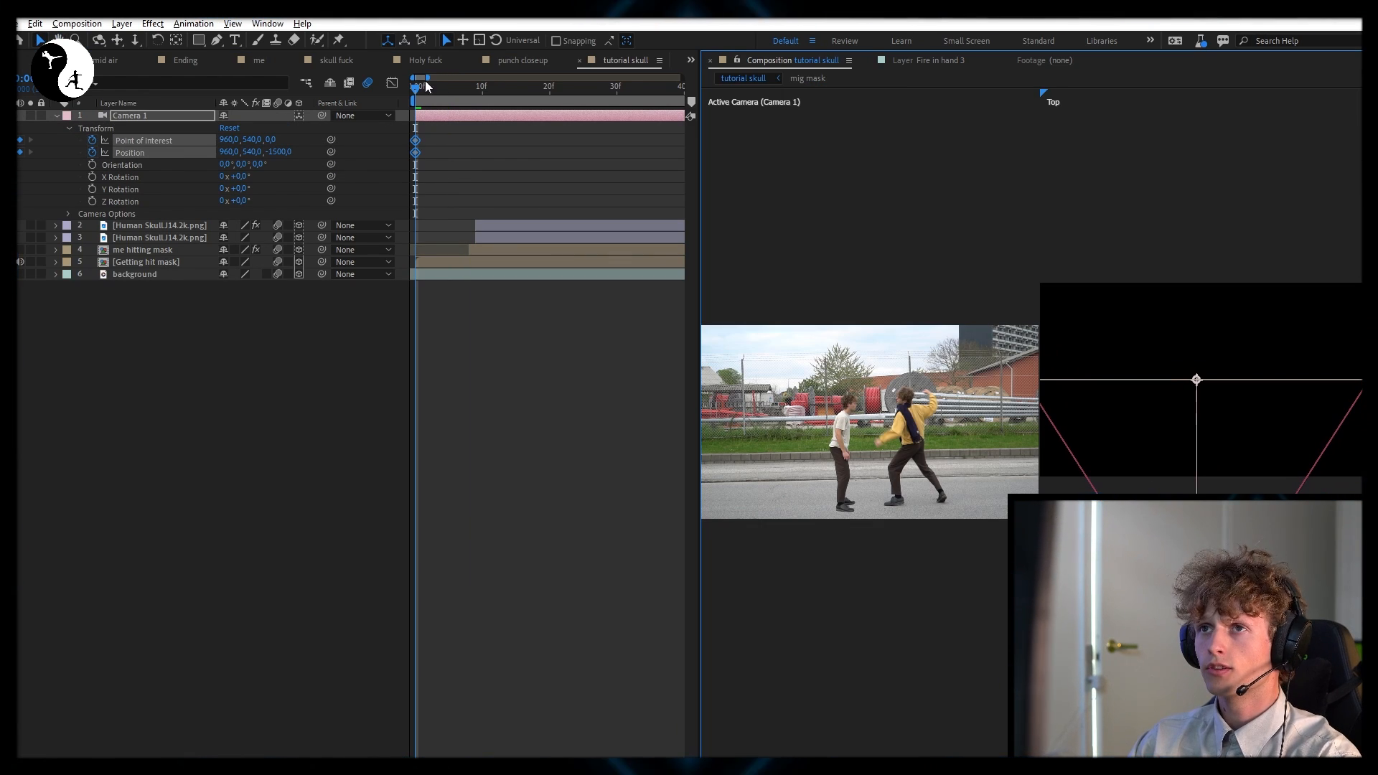
drag(425, 85, 477, 103)
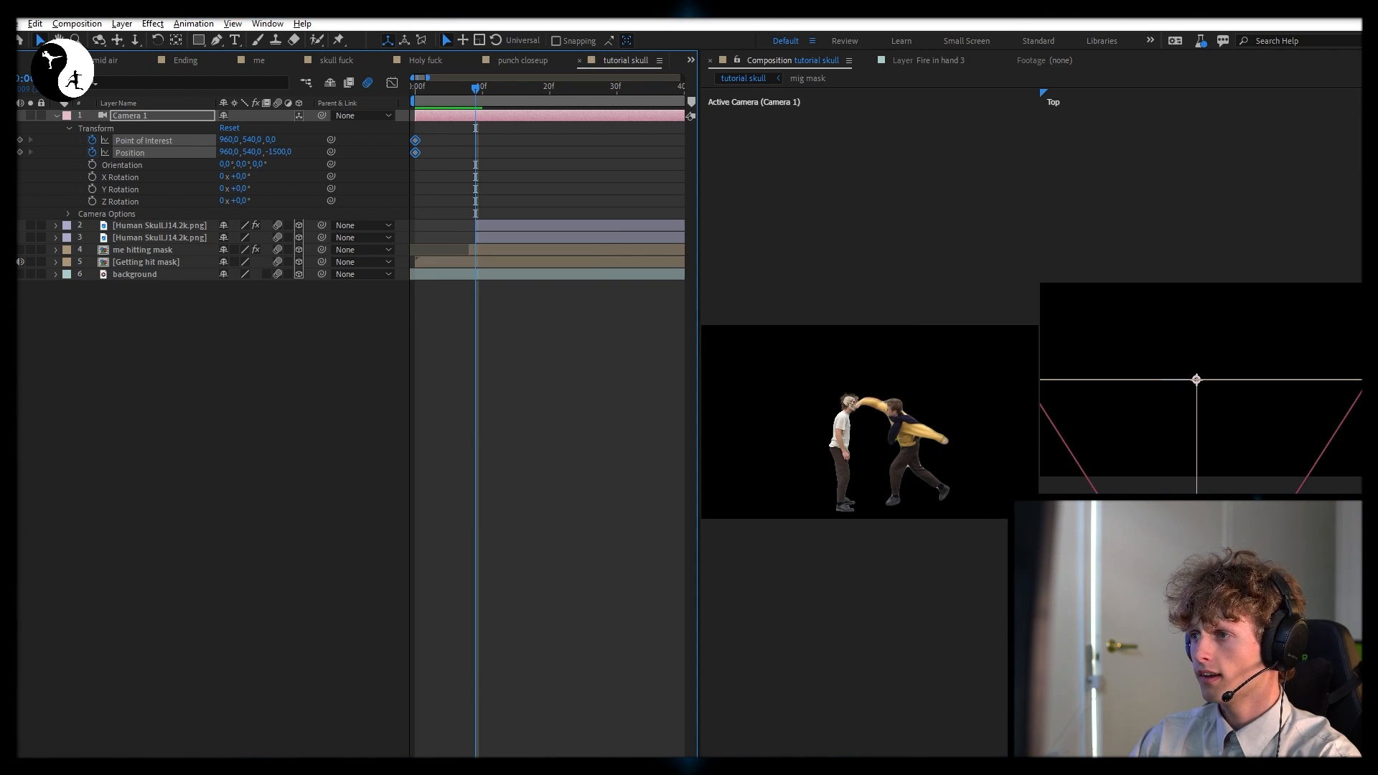
Push the camera in toward the two men at the impact frame and advance it further near the end of the skull layers
drag(1196, 379, 1185, 282)
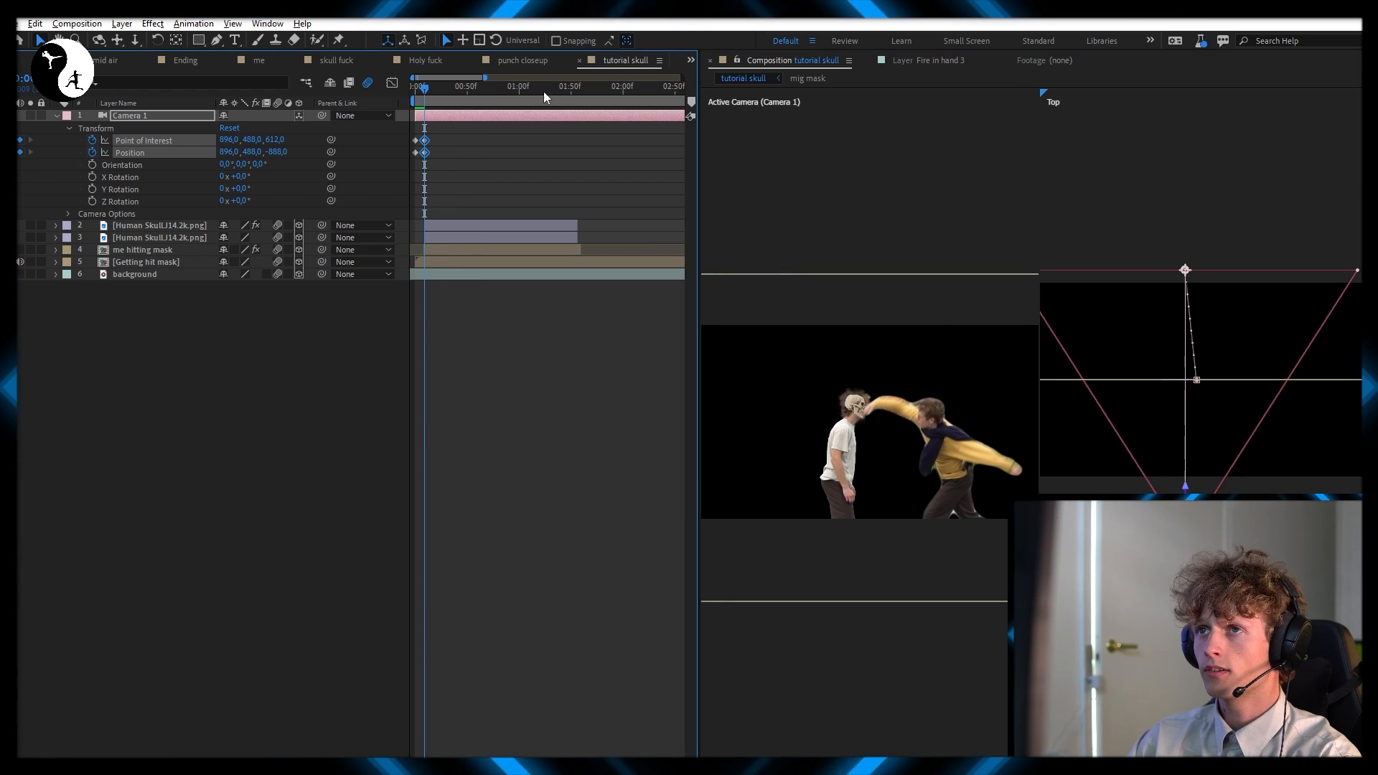
mouse_move(556, 93)
mouse_down()
mouse_move(576, 96)
mouse_move(560, 103)
mouse_up()
scroll(576, 100, up, 1)
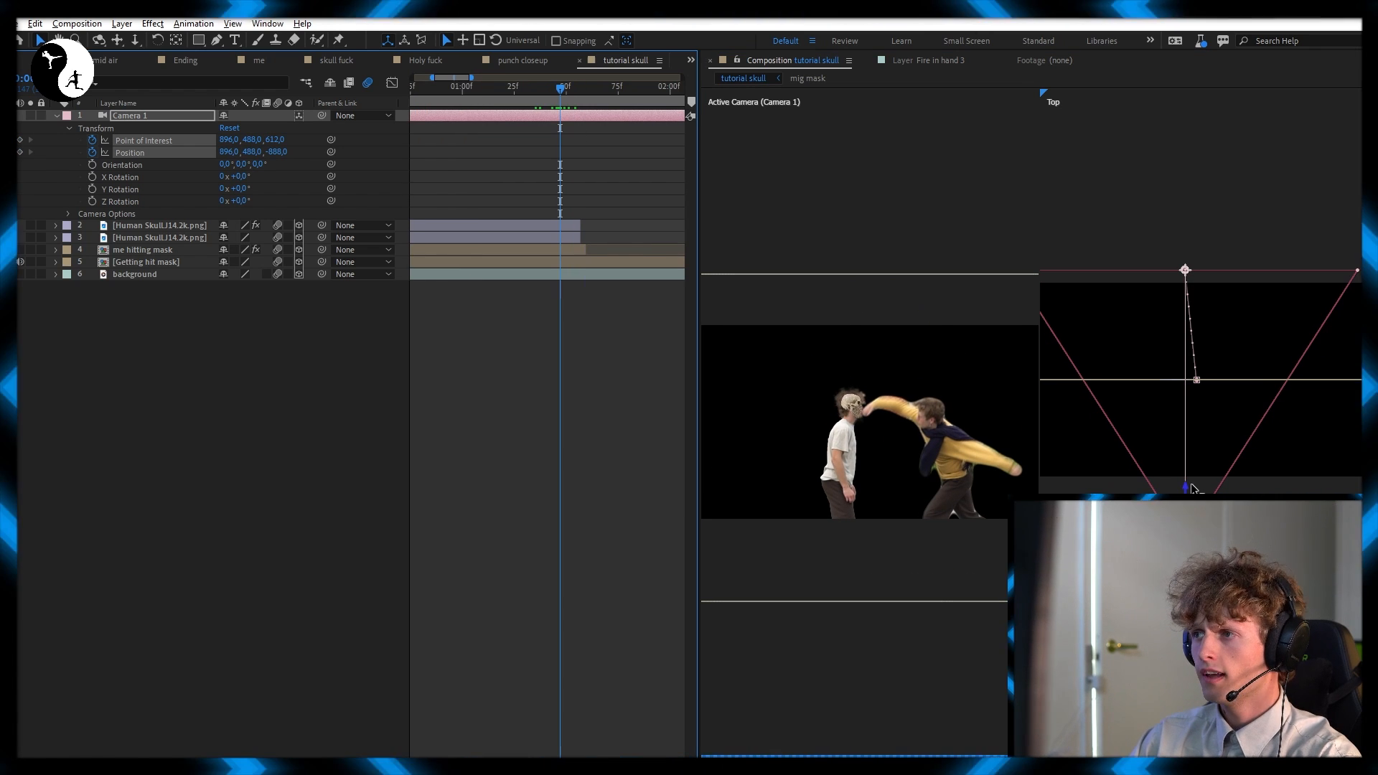
drag(1189, 489, 1187, 468)
Animate the camera back to position 896,0, 516,0, -1304,0 at the end of the skull layers, and further out by the background clip's end
drag(559, 147, 524, 102)
click(504, 98)
scroll(534, 136, down, 2)
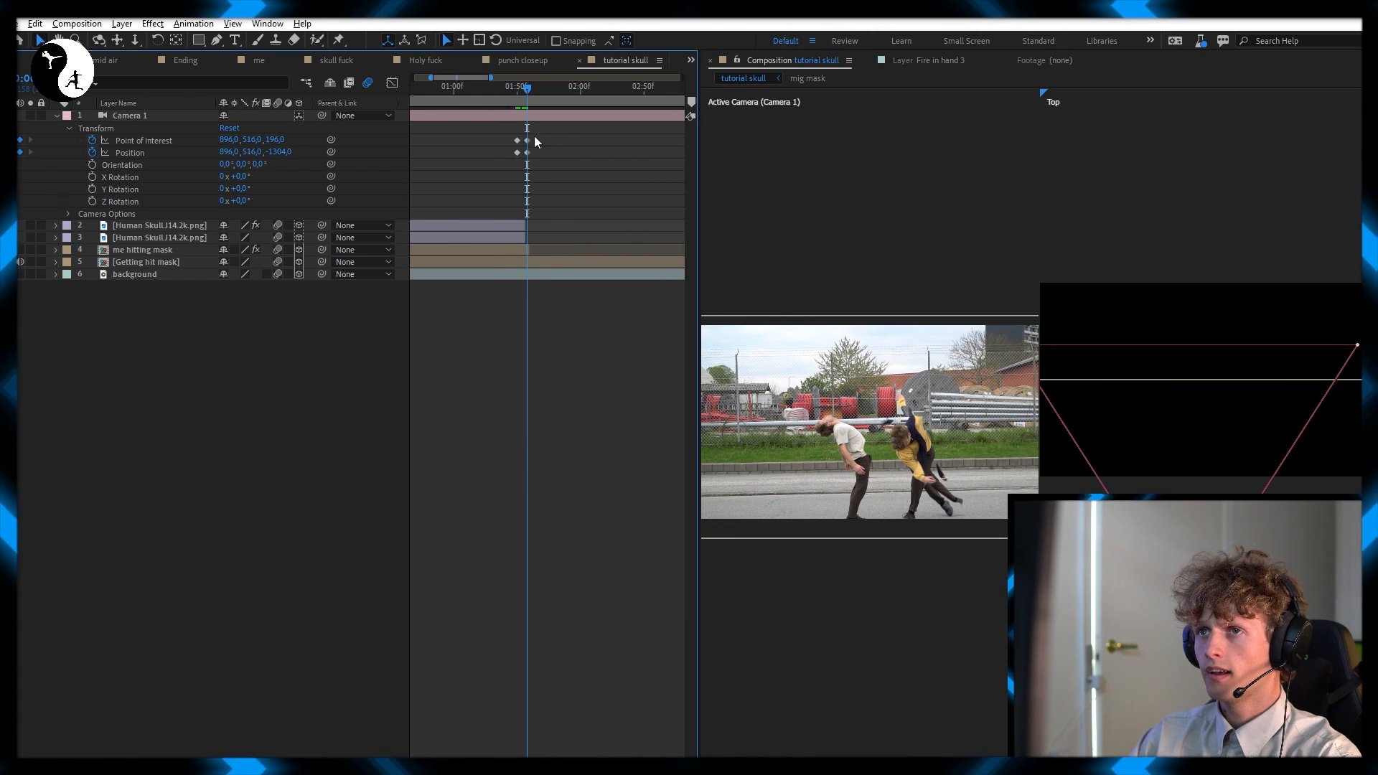
drag(534, 135, 524, 134)
scroll(501, 132, down, 4)
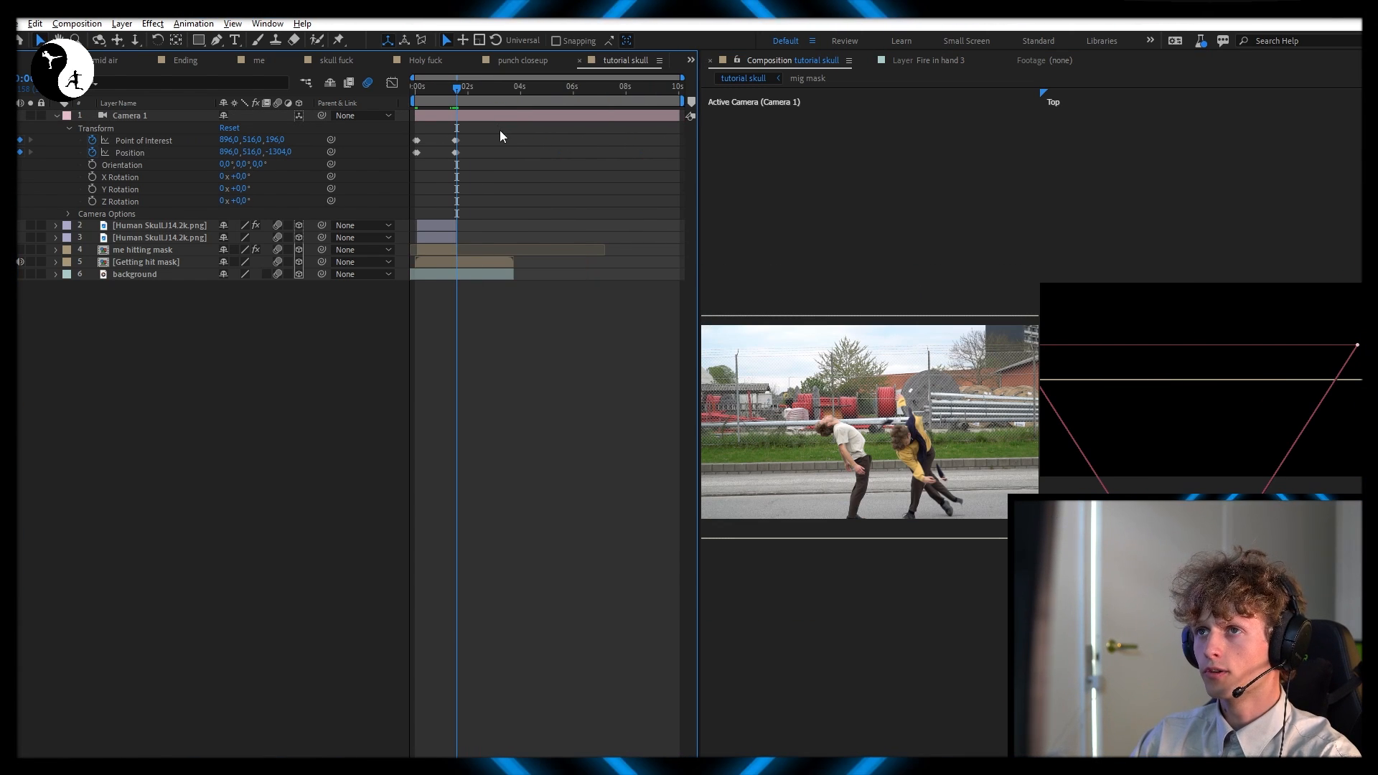
click(511, 90)
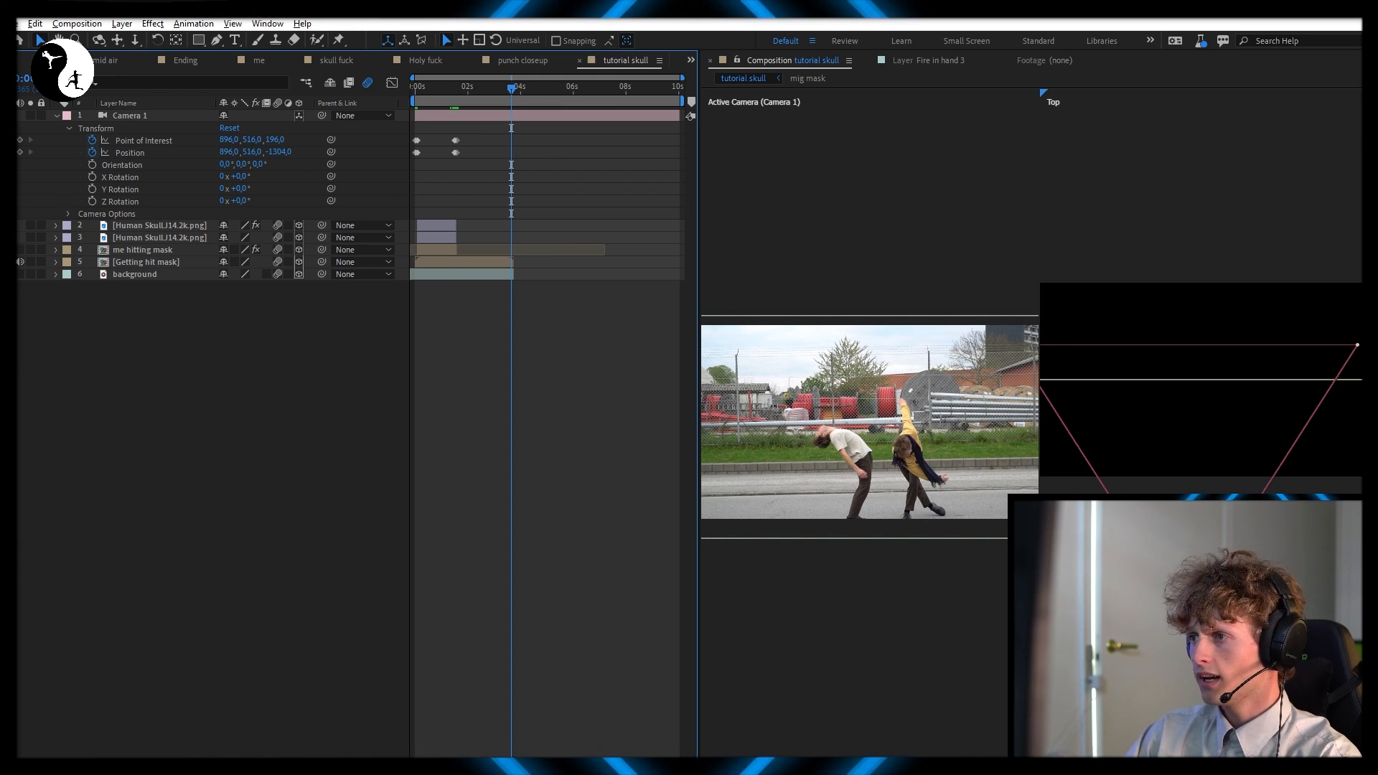
click(511, 115)
drag(1186, 593, 1185, 613)
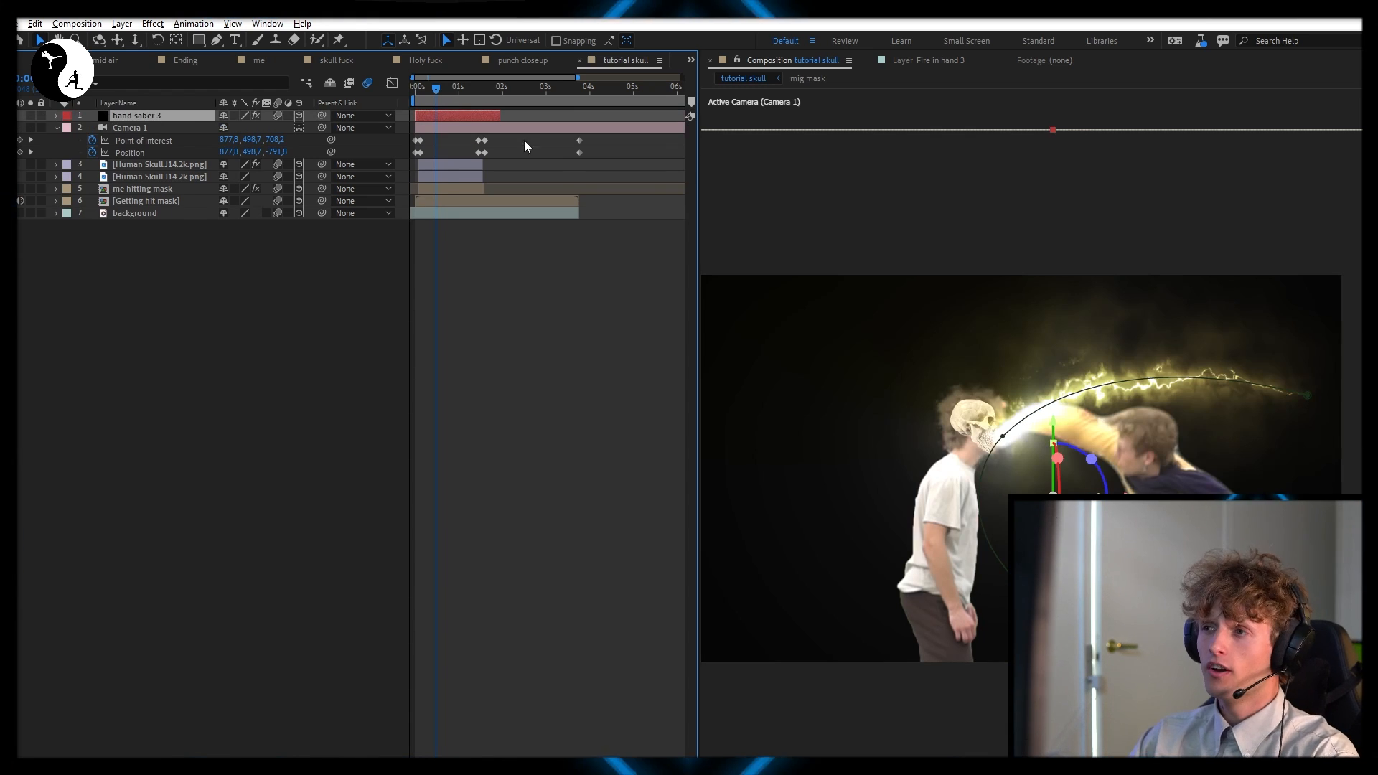
Try moving the hand saber 3 mask point off the fist and adjusting the layer's CC Light Rays intensity
click(470, 116)
drag(1004, 435, 898, 342)
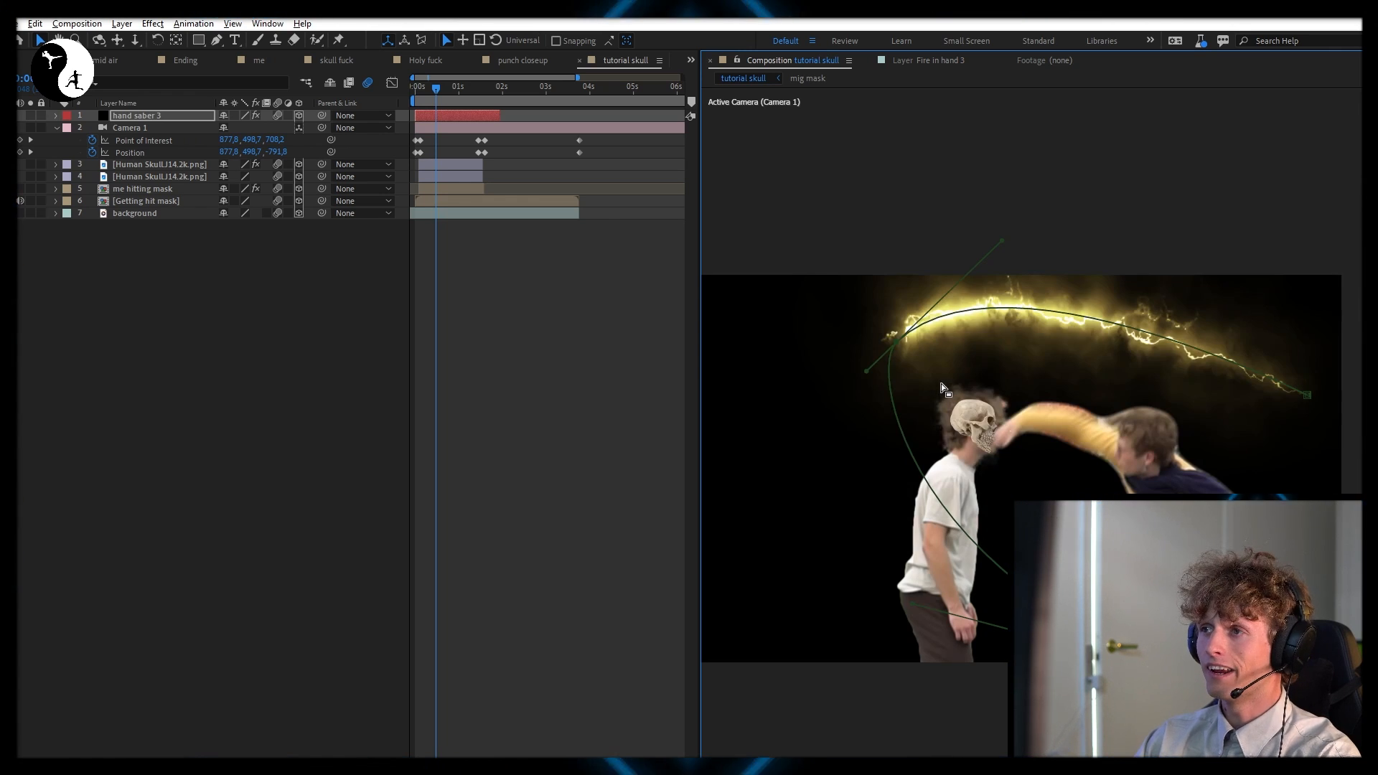
key(F3)
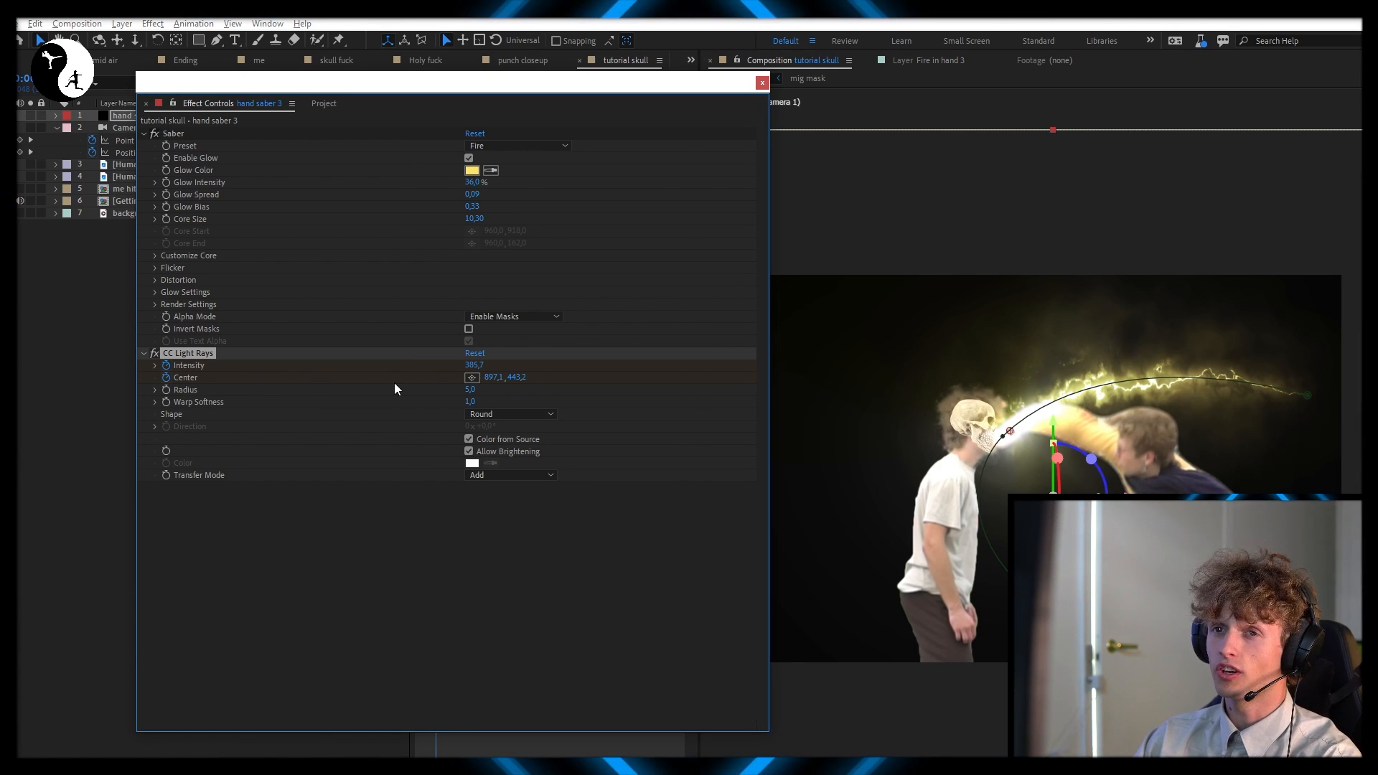
drag(474, 366, 820, 338)
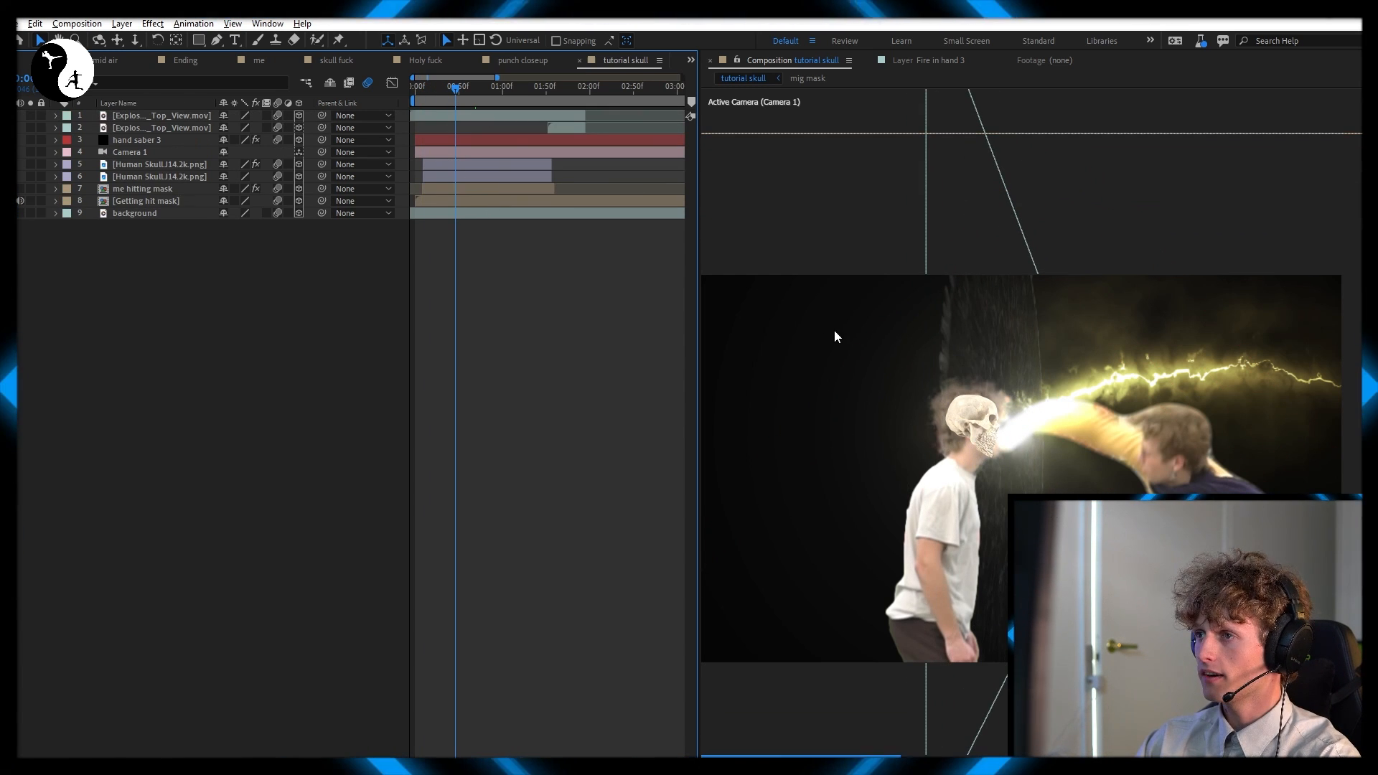
Add an adjustment layer above all other layers and apply the Find Edges effect to it
click(502, 87)
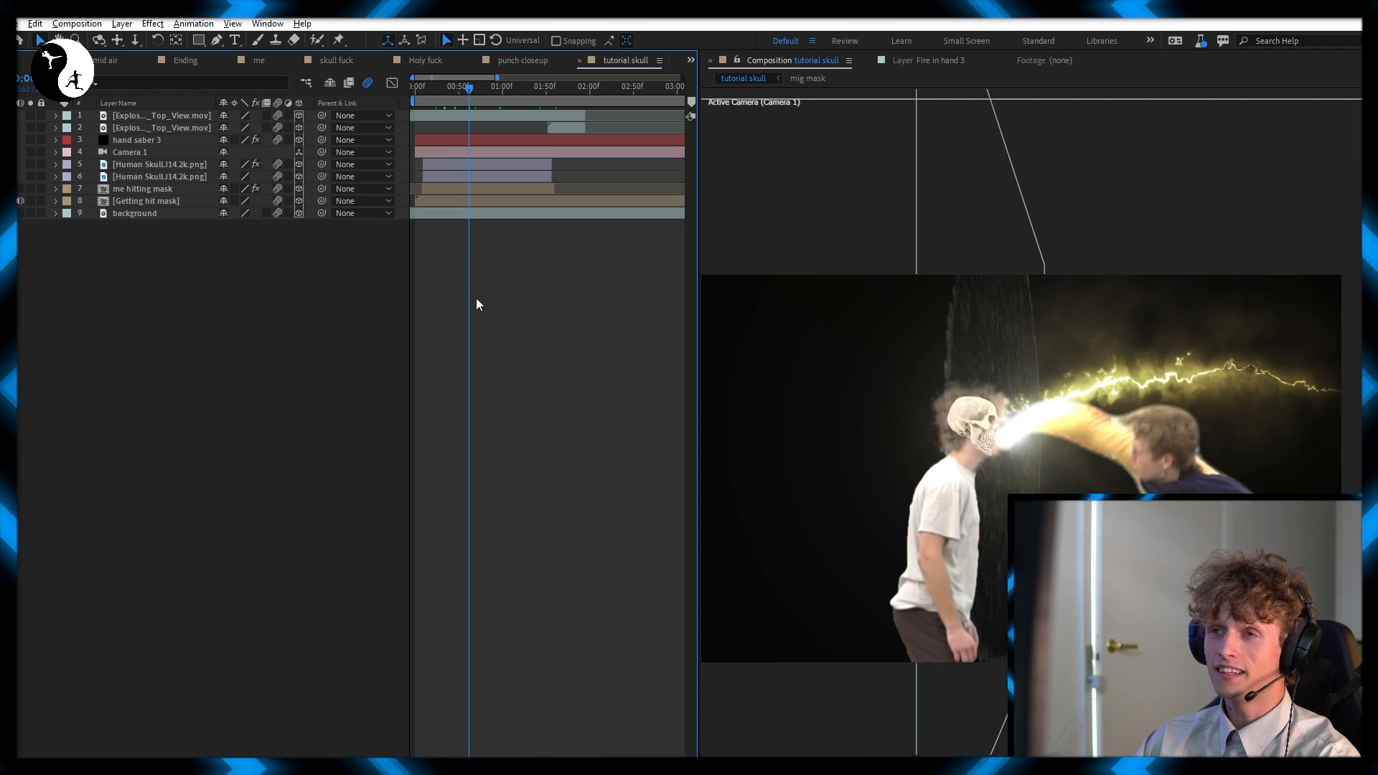
right_click(363, 300)
mouse_move(459, 306)
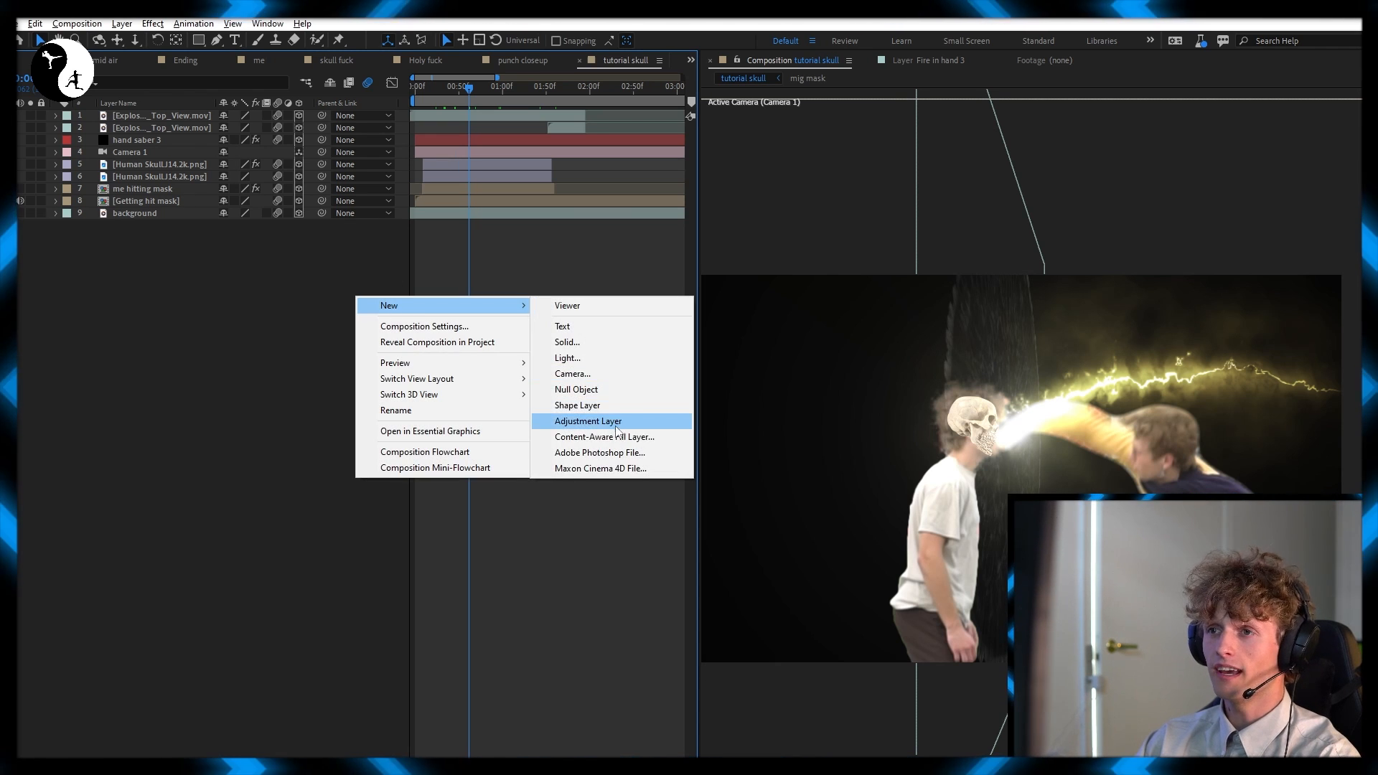
click(589, 420)
key(ctrl+space)
text(find)
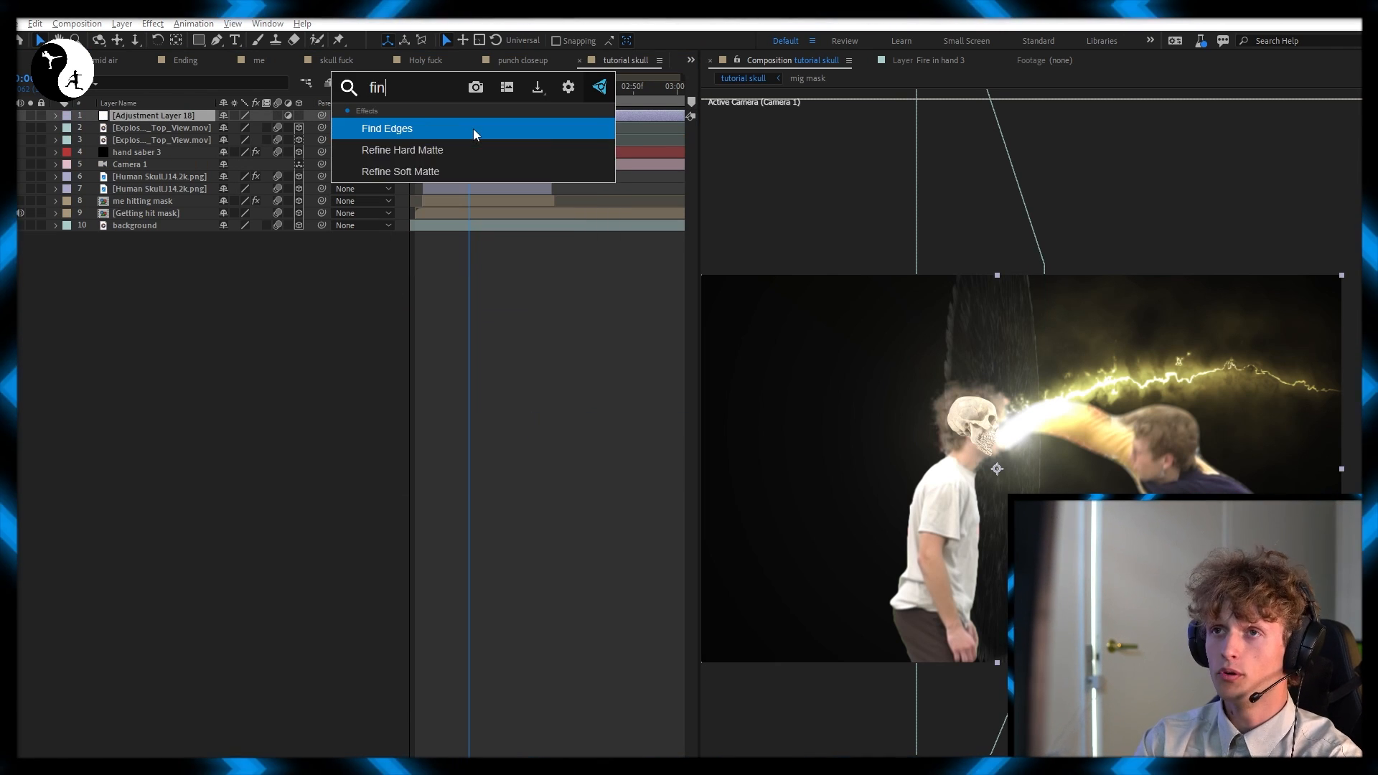
key(Return)
Turn on Invert in the adjustment layer's Find Edges effect
key(F3)
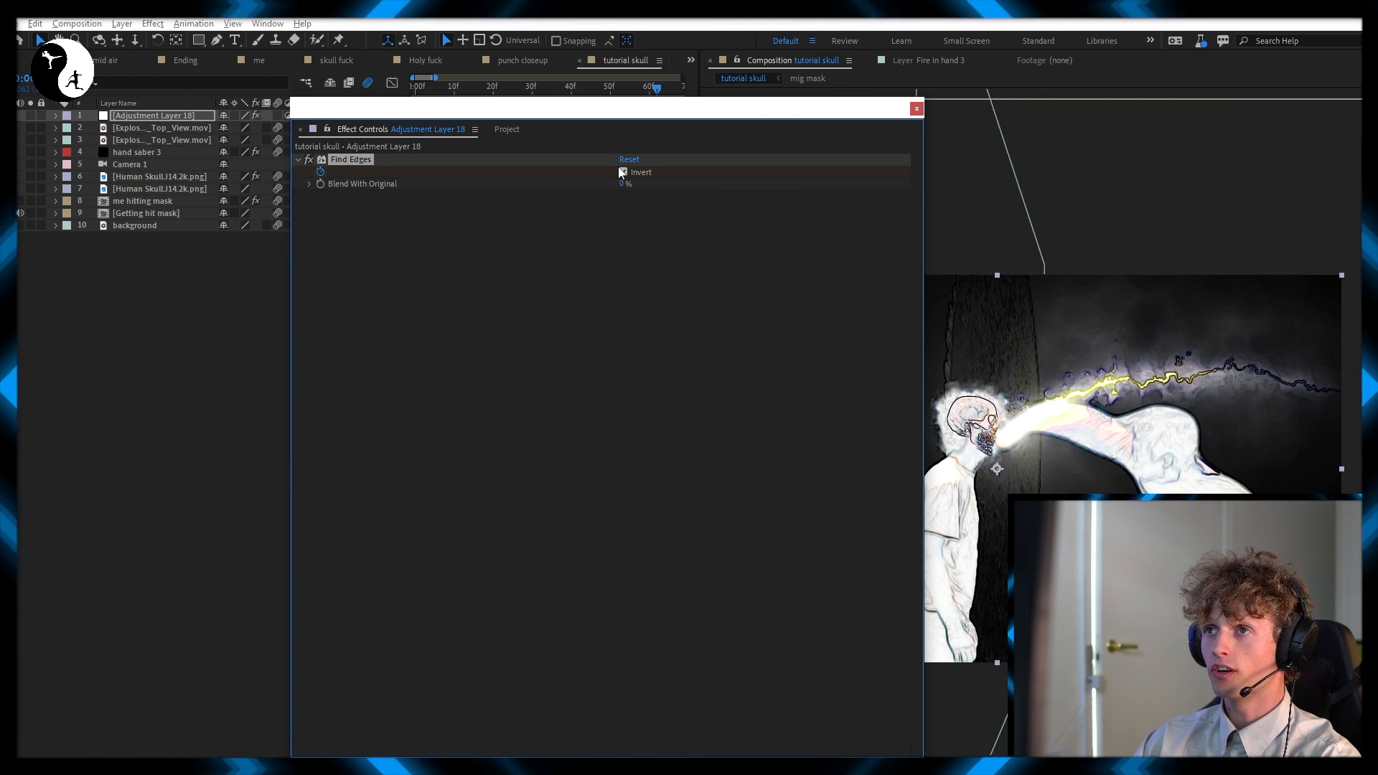
click(623, 173)
key(F3)
Trim the start of the adjustment layer to frame 8, just before the skull layers begin
drag(416, 116, 460, 104)
key(Home)
scroll(435, 119, up, 2)
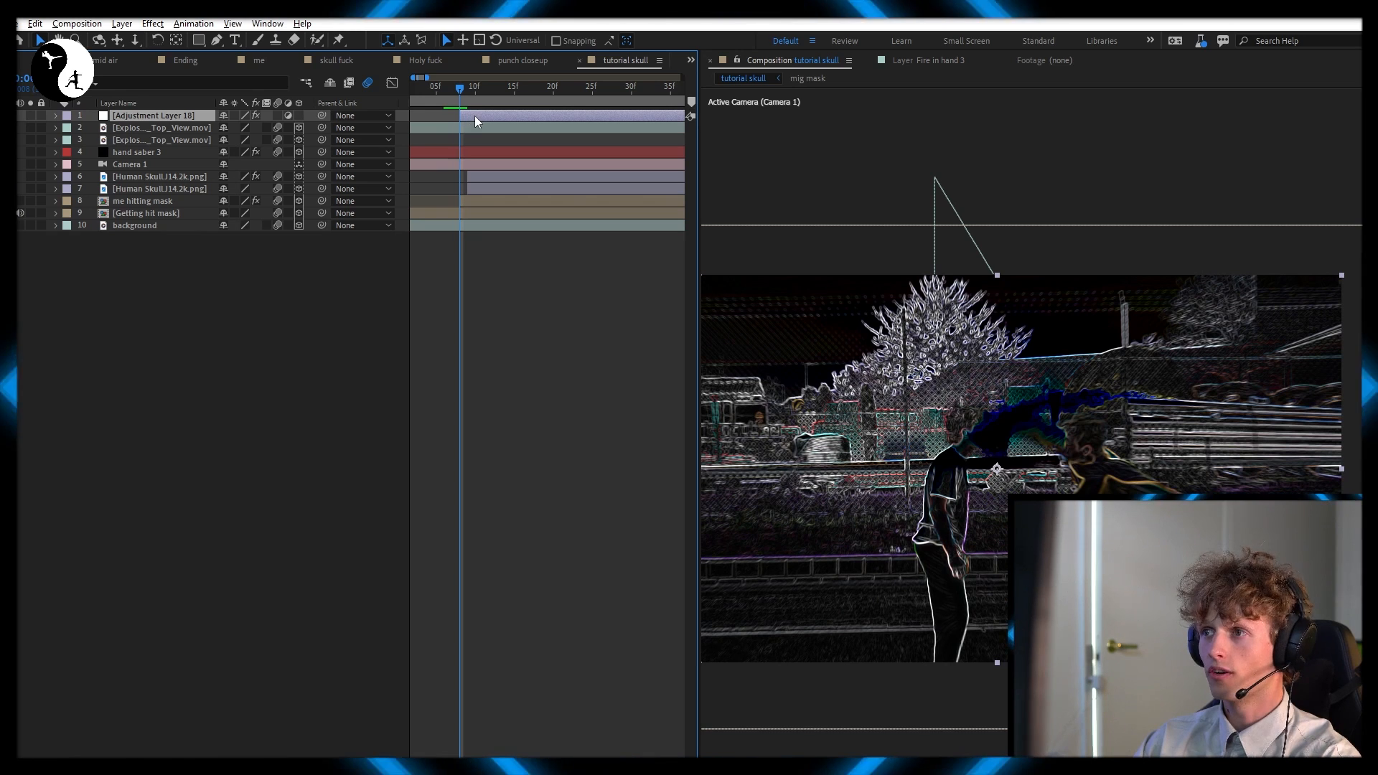
Keyframe Find Edges' Invert to alternate between on and off on every frame from about frame 8 to frame 14
key(u)
key(u)
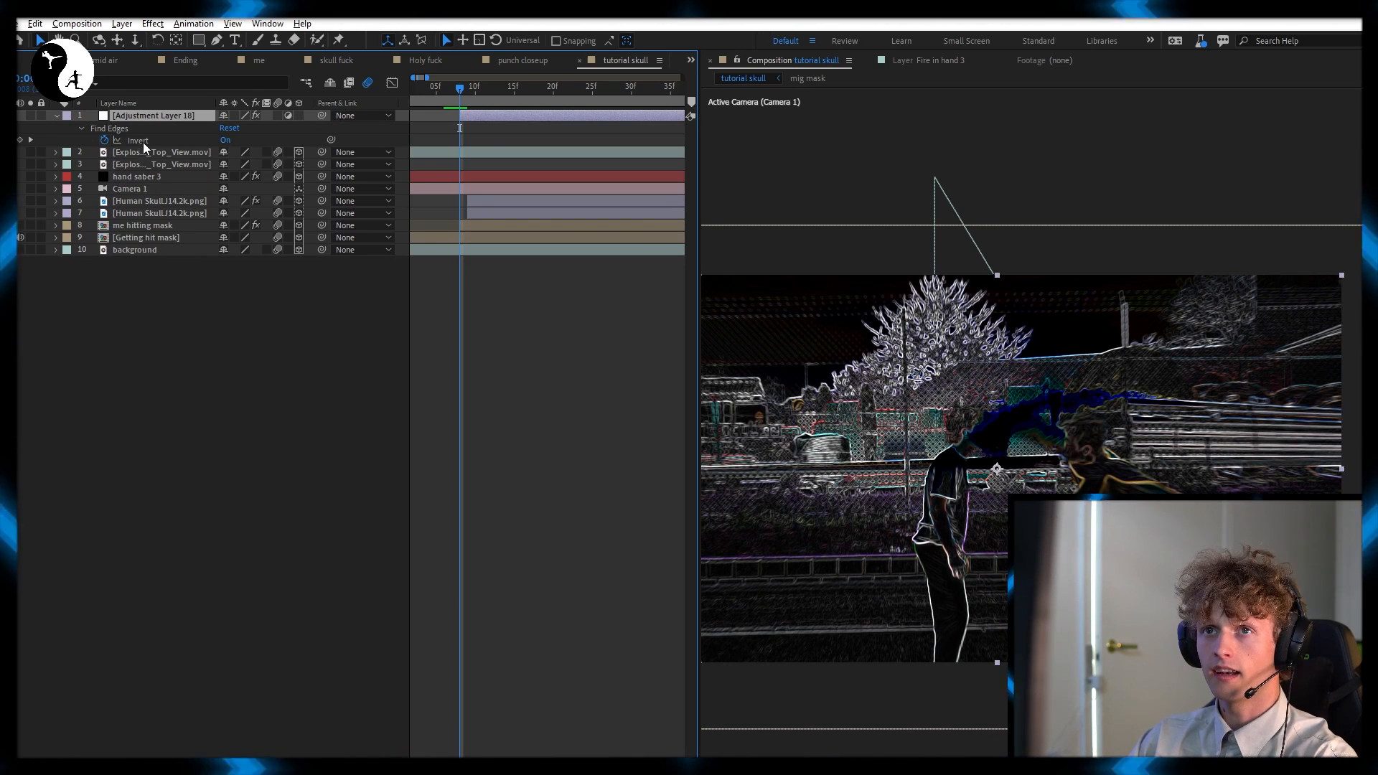
click(20, 140)
key(Page_Down)
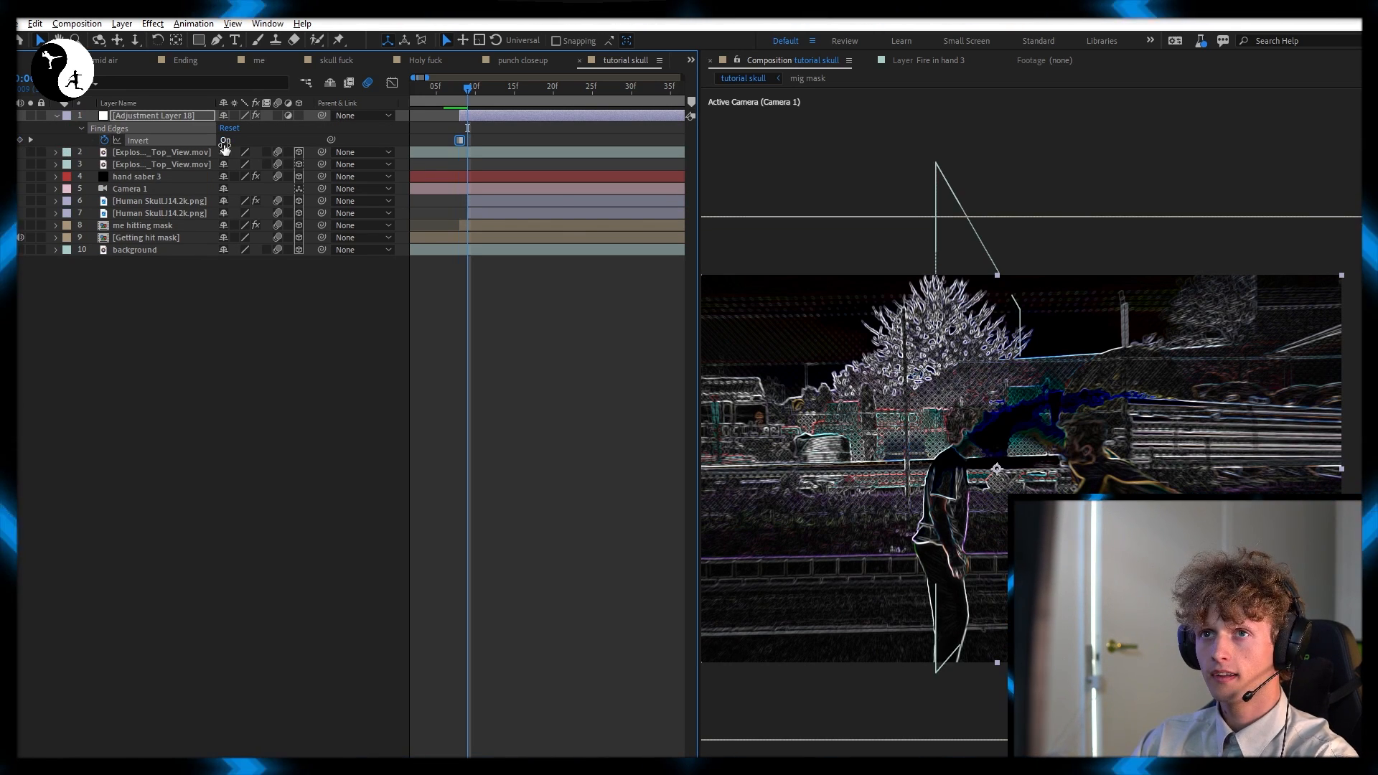
key(Page_Down)
click(224, 141)
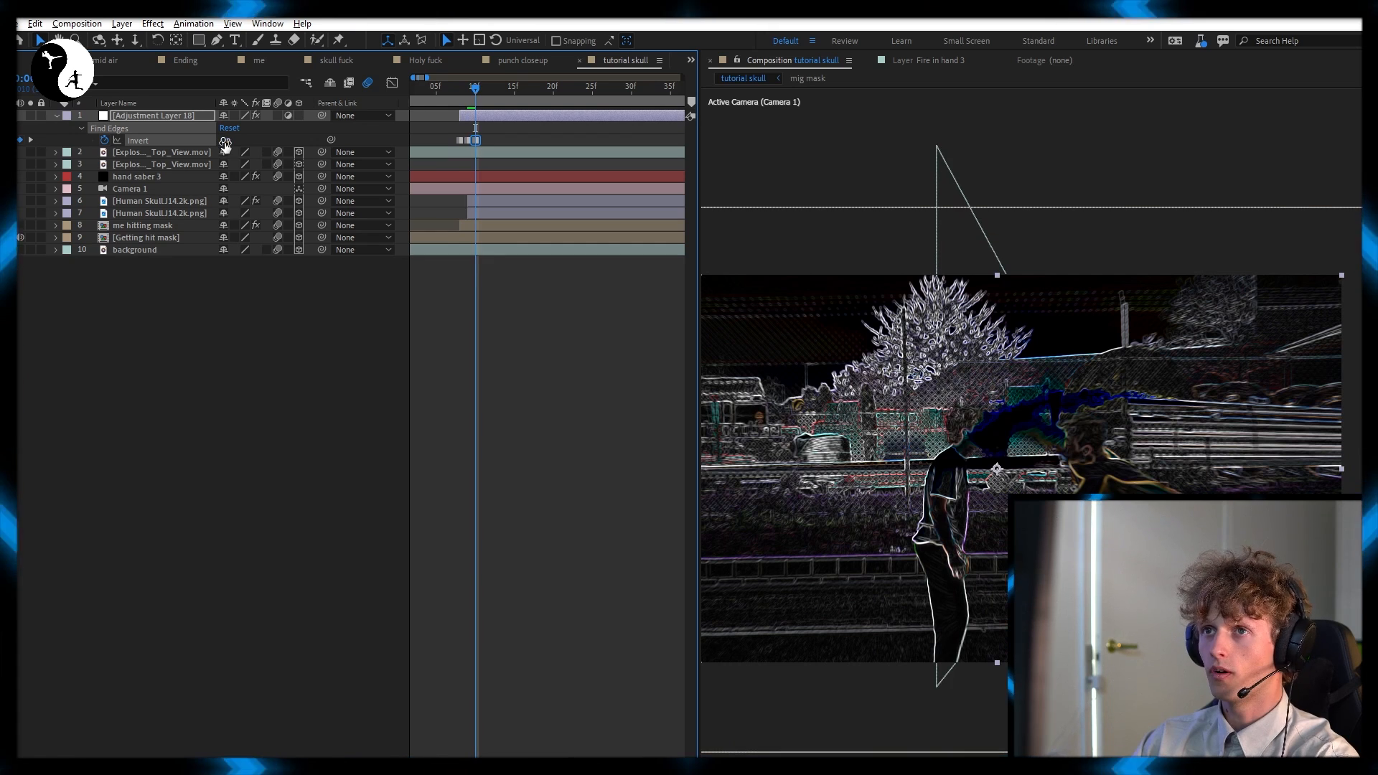
key(Page_Down)
click(225, 141)
key(Page_Down)
click(225, 140)
key(Page_Down)
click(225, 141)
key(Page_Down)
click(225, 141)
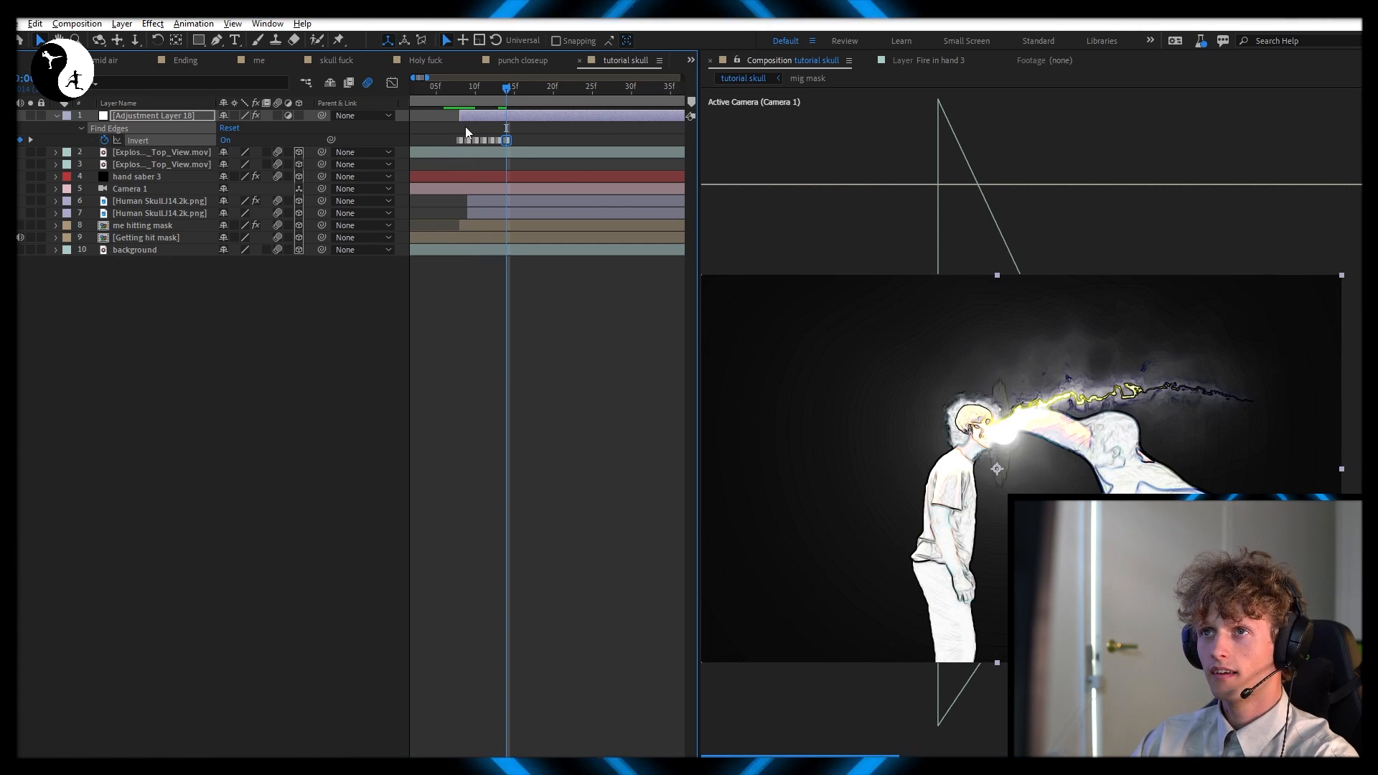
key(Page_Down)
scroll(563, 142, right, 1)
key(Page_Down)
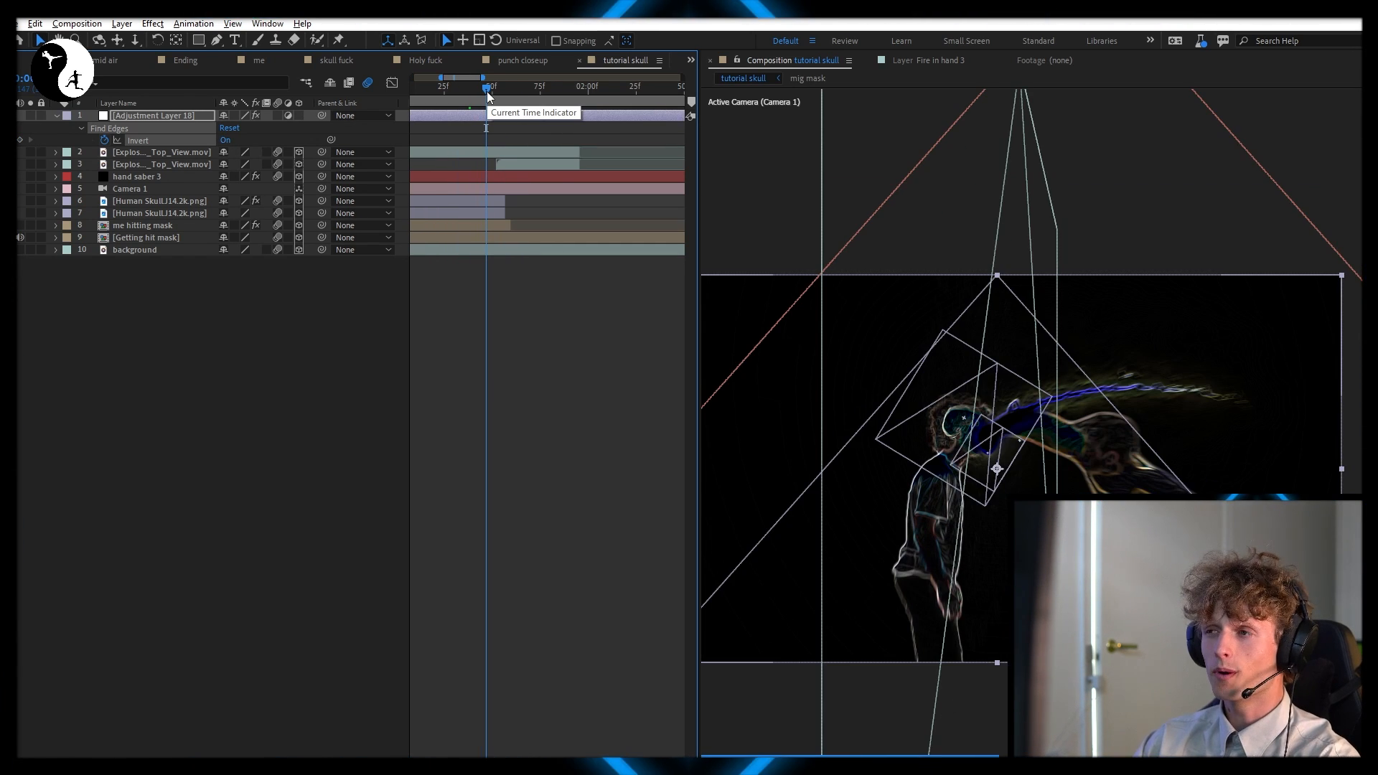
Add a second run of alternating on and off Invert keyframes, one per frame, from about 1:46 to 1:53
drag(488, 92, 485, 93)
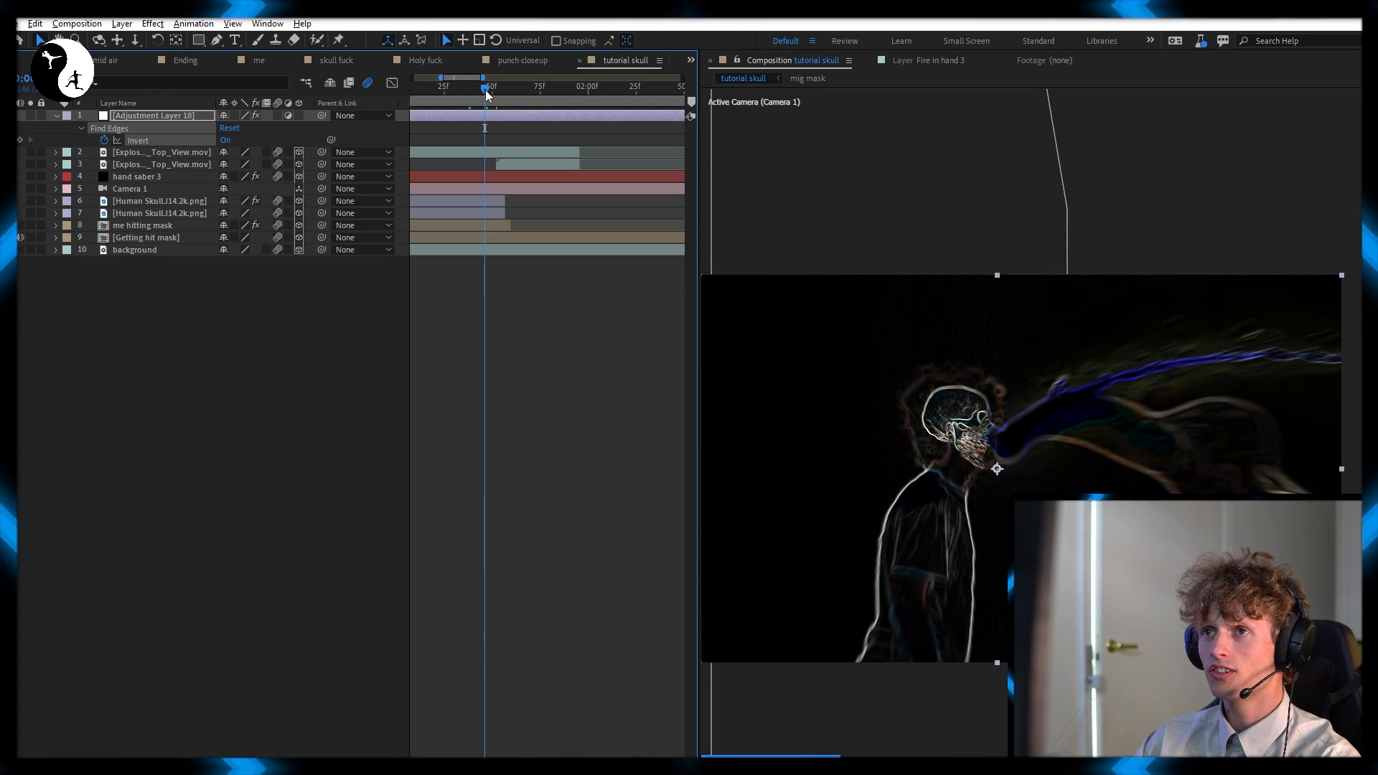
click(21, 141)
key(Page_Down)
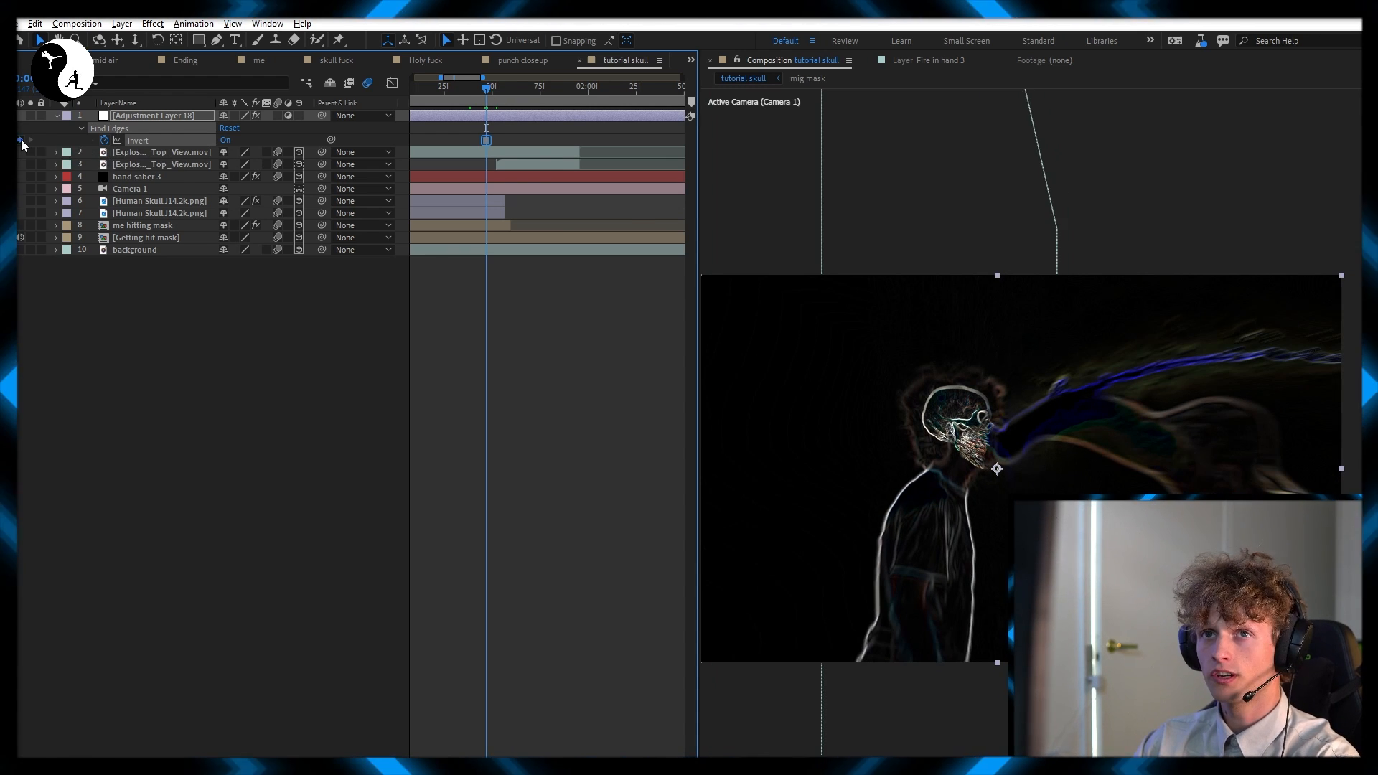
click(226, 142)
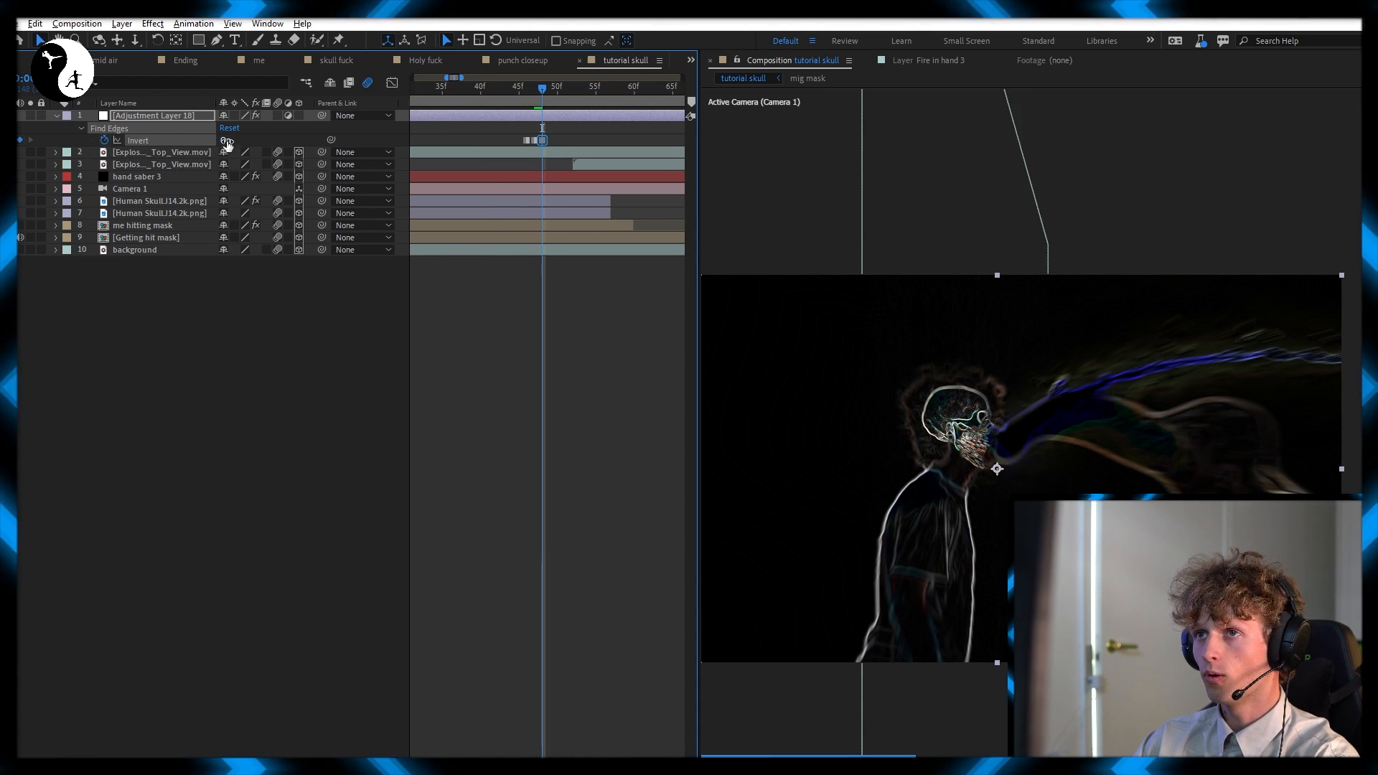
key(Page_Down)
click(227, 141)
key(Page_Down)
click(226, 142)
key(Page_Down)
click(226, 141)
key(Page_Down)
click(227, 142)
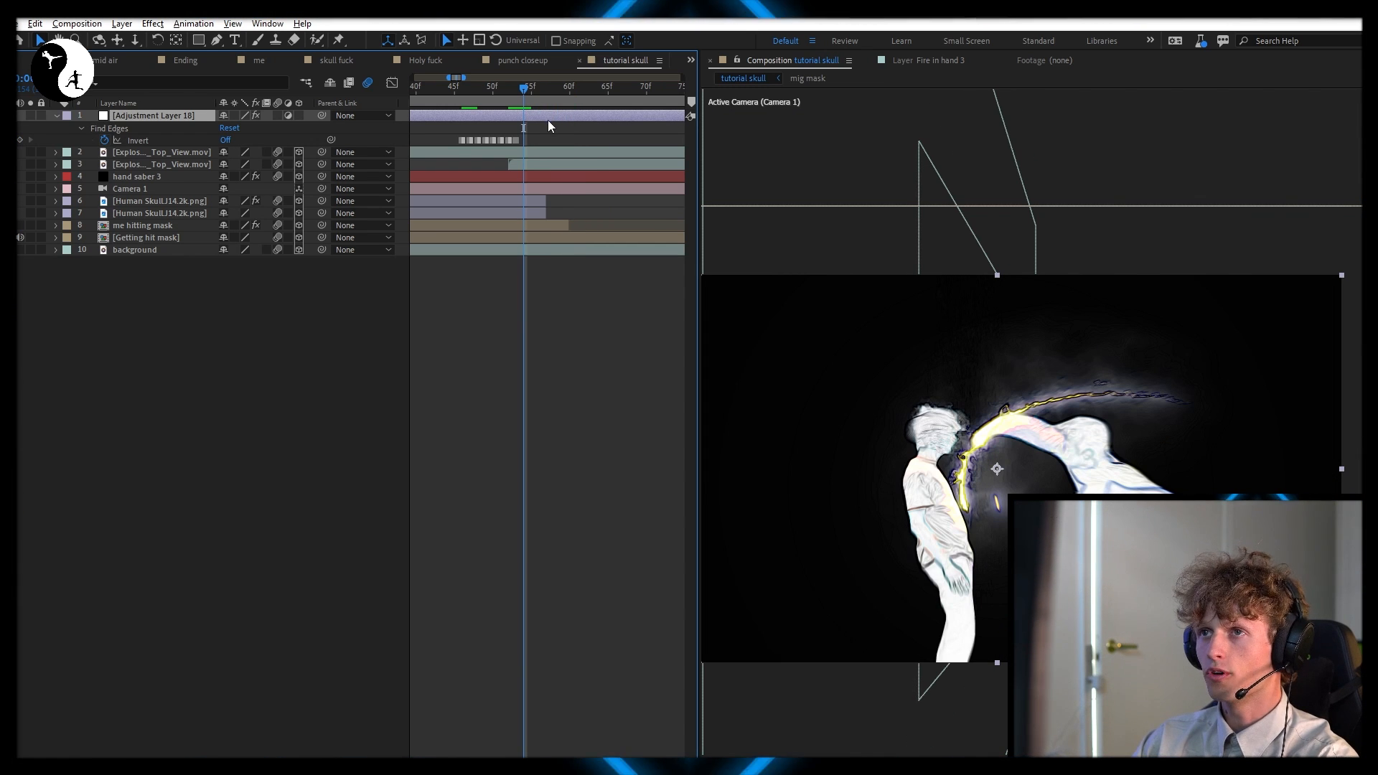
Split the adjustment layer at about 1:54 and delete the part after the split
key(ctrl+shift+d)
key(Delete)
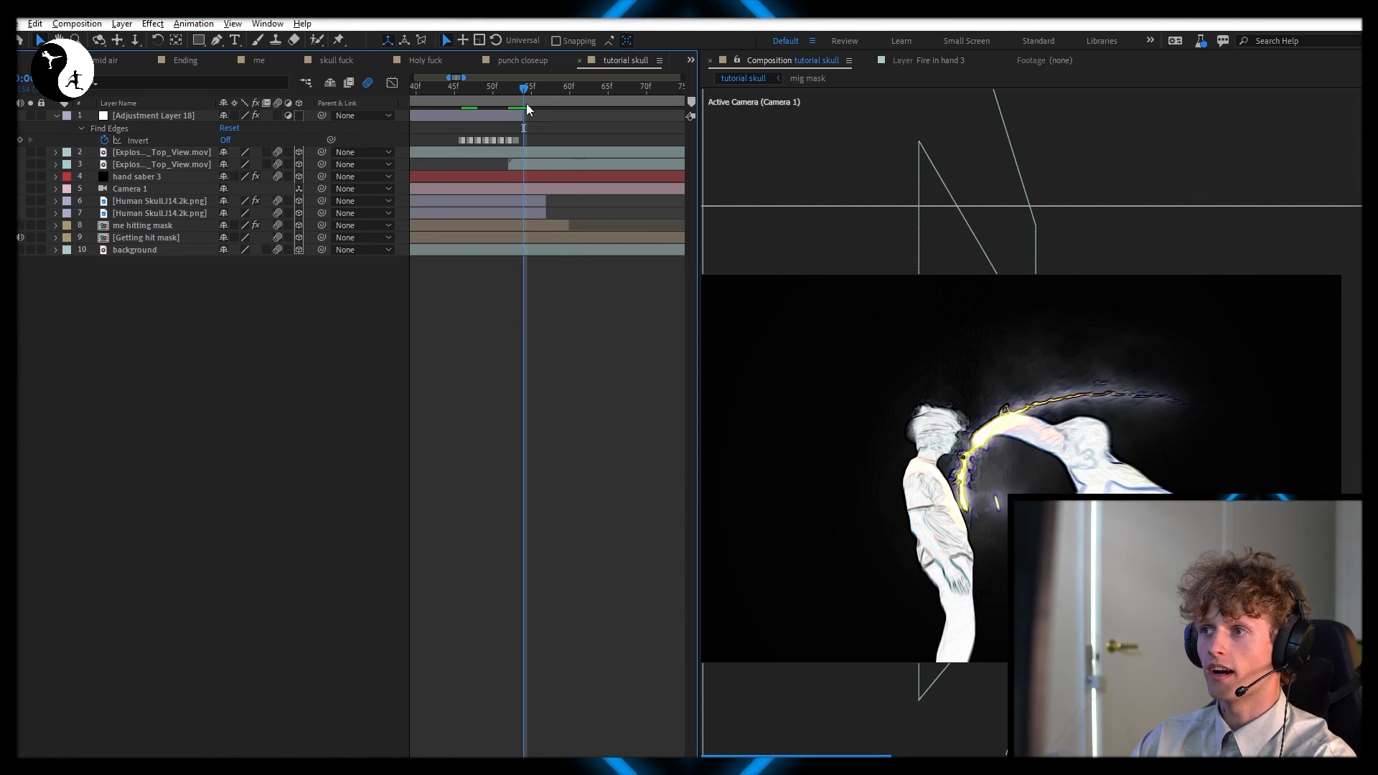
click(533, 257)
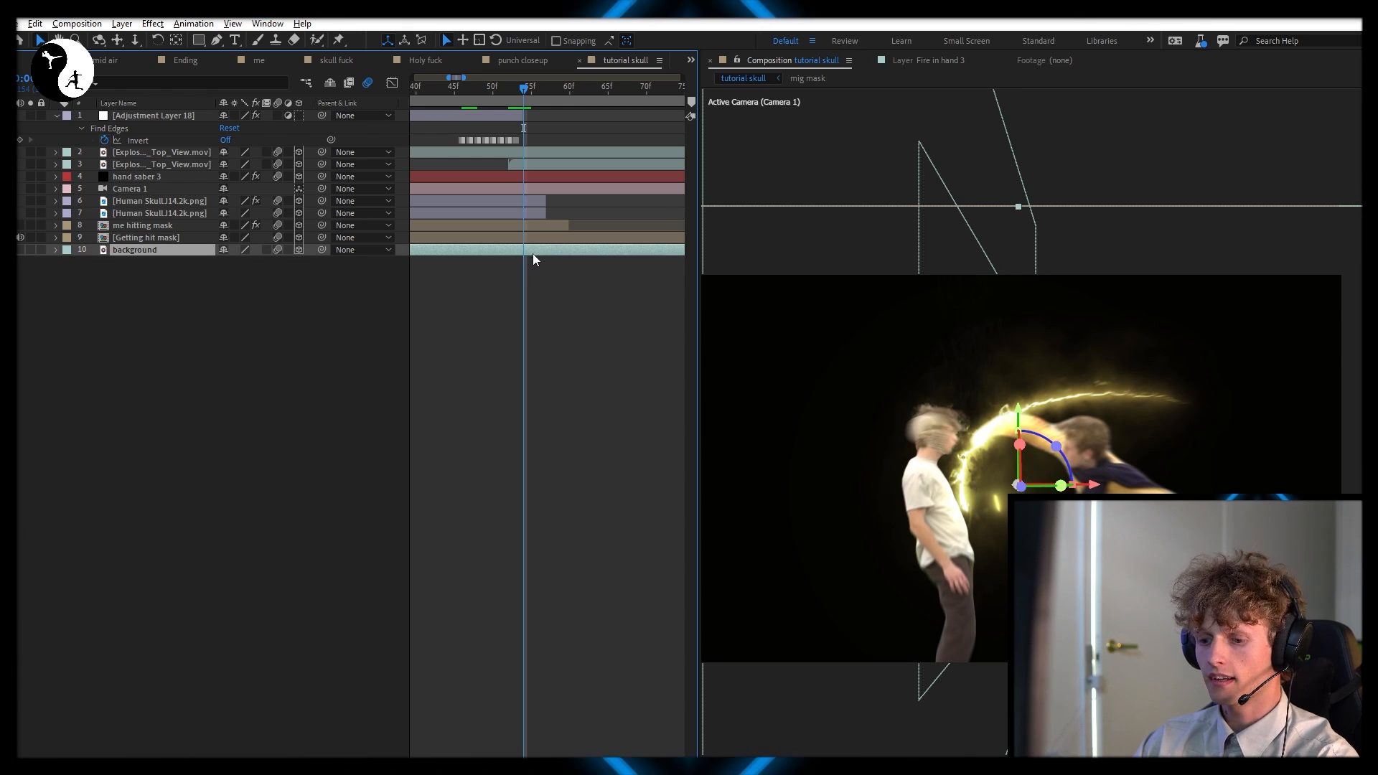
Move the background's Opacity keyframes earlier so the 0% keyframe sits at 1:53 and the 100% keyframe at 1:54
drag(557, 285, 519, 268)
scroll(521, 269, up, 3)
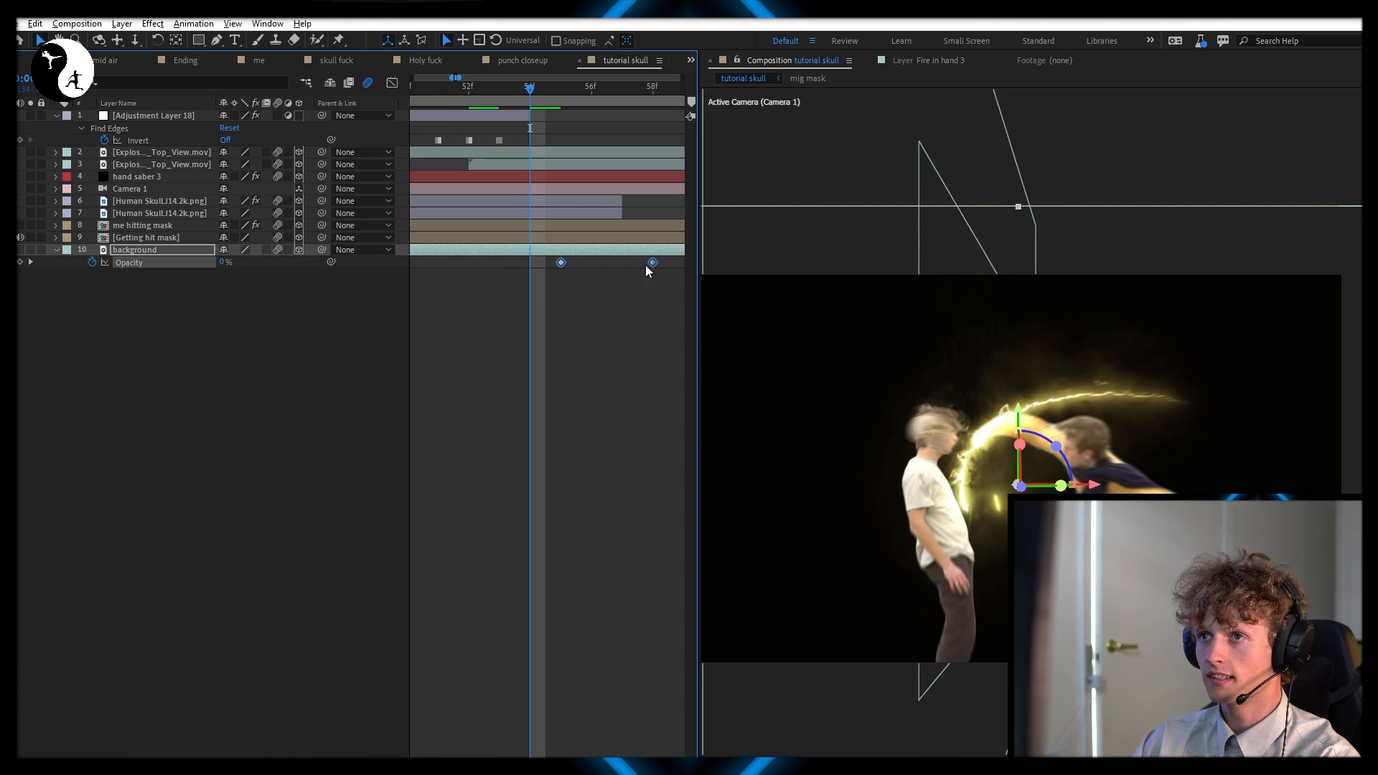
click(535, 271)
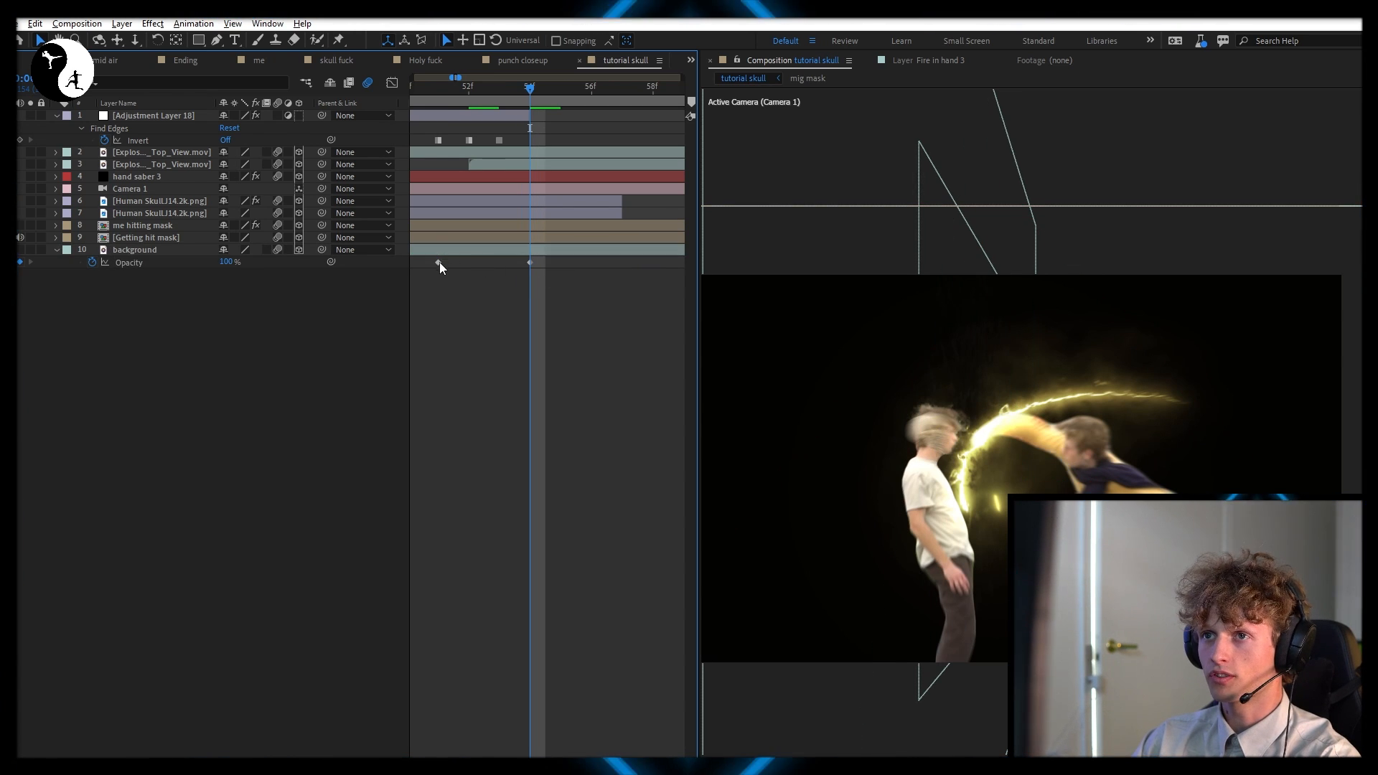
drag(439, 263, 500, 263)
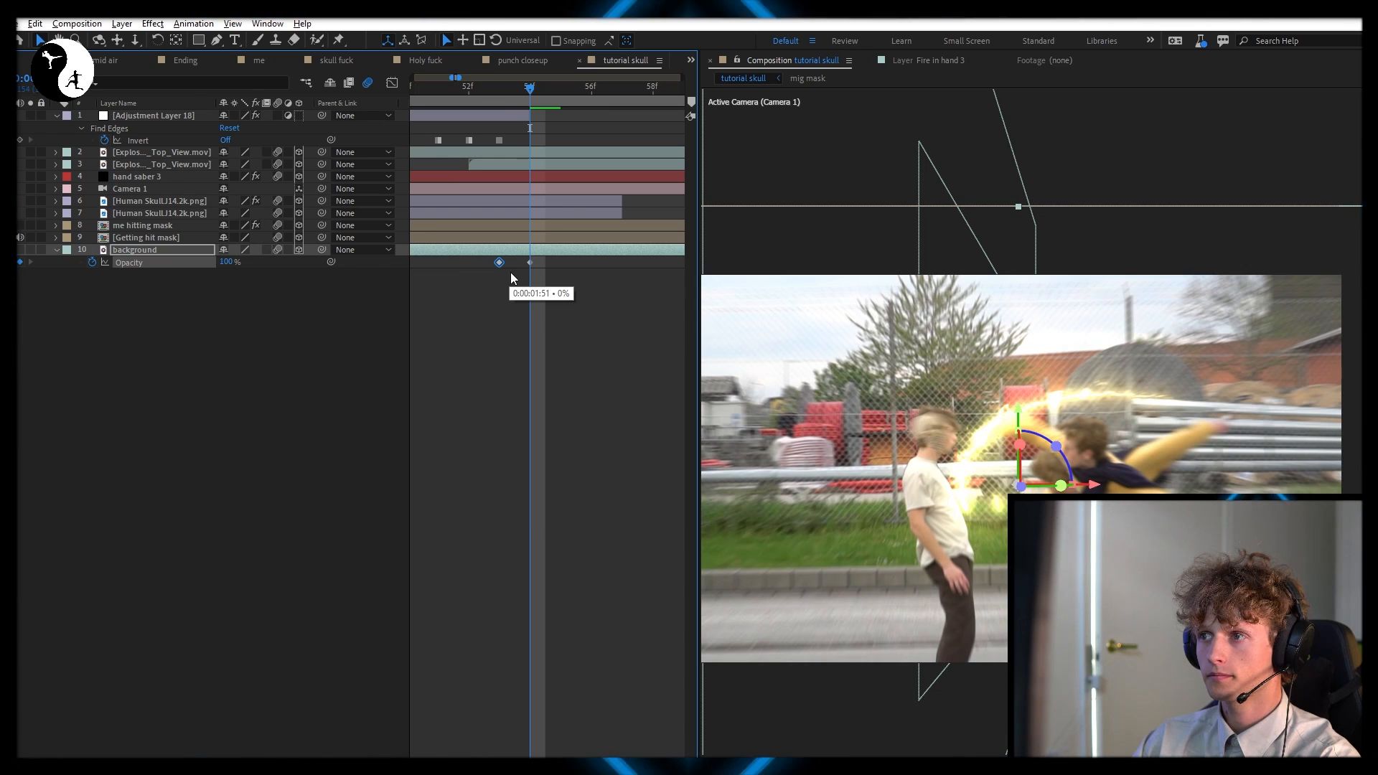
click(527, 295)
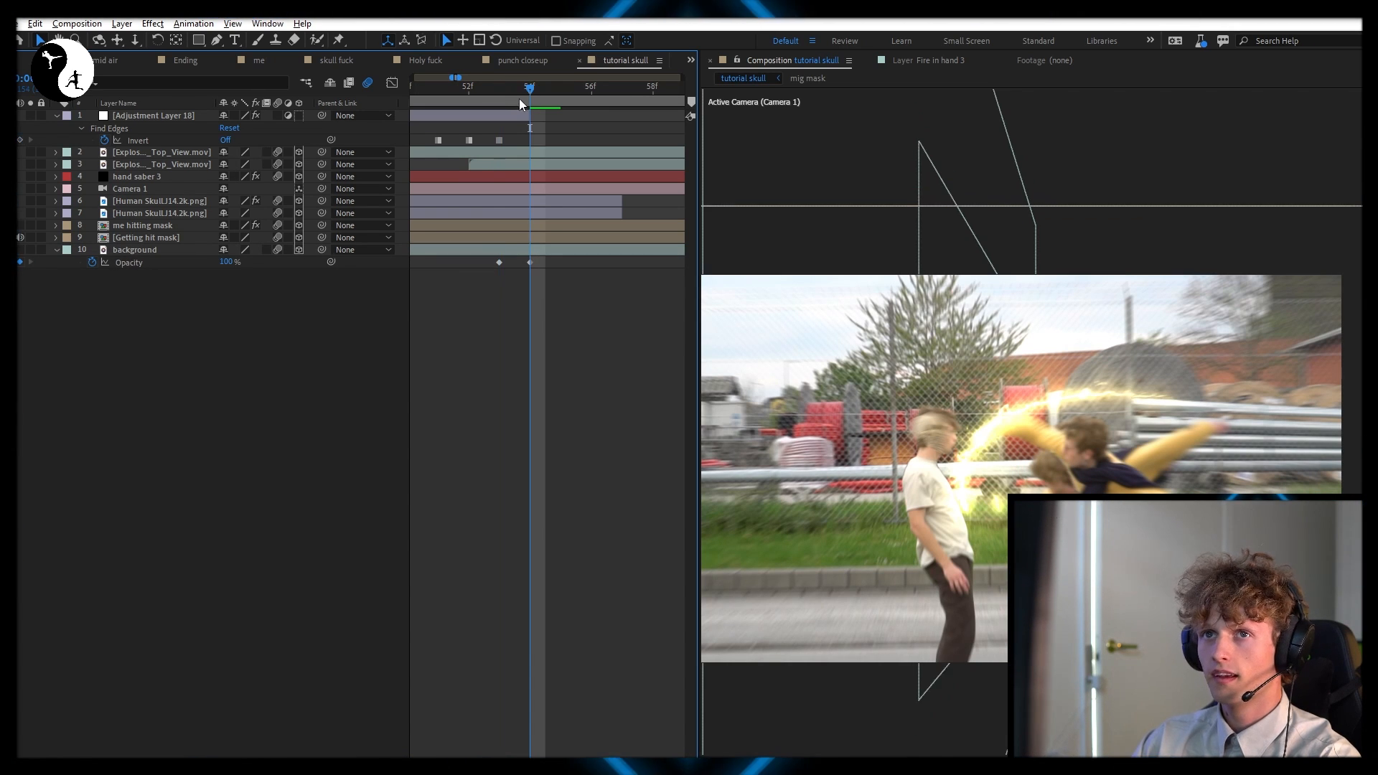
Split both Human Skull layers at 1:54 and delete the parts after the split
click(562, 202)
shift+click(554, 214)
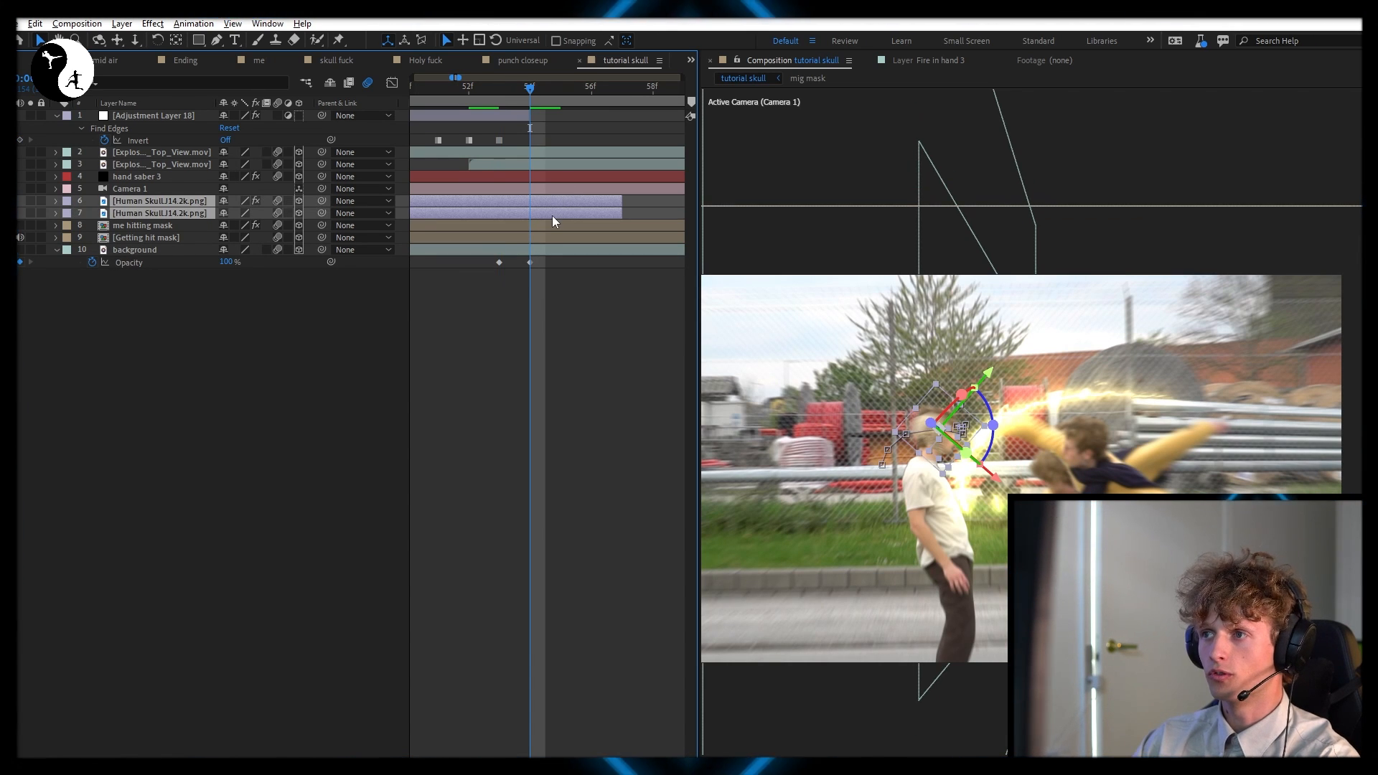
key(ctrl+shift+d)
key(Delete)
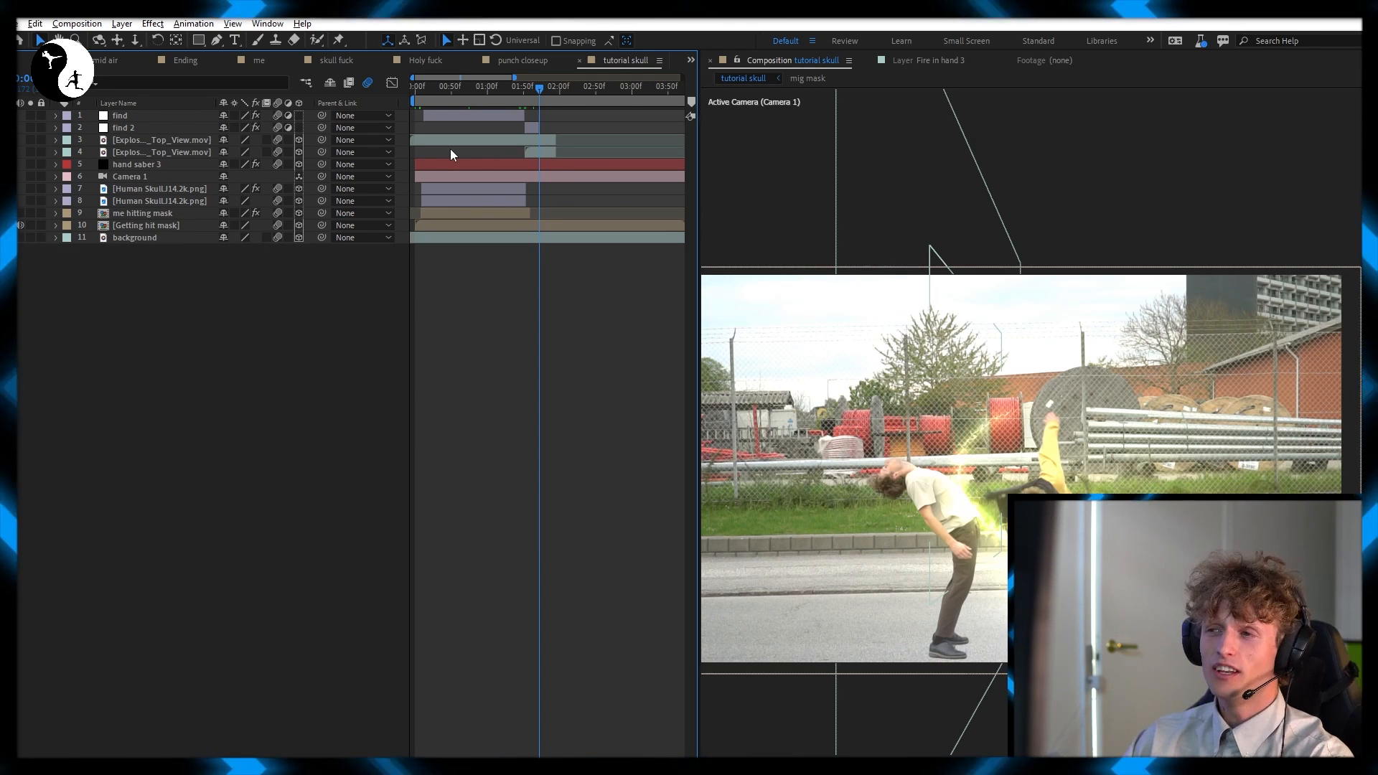
click(437, 96)
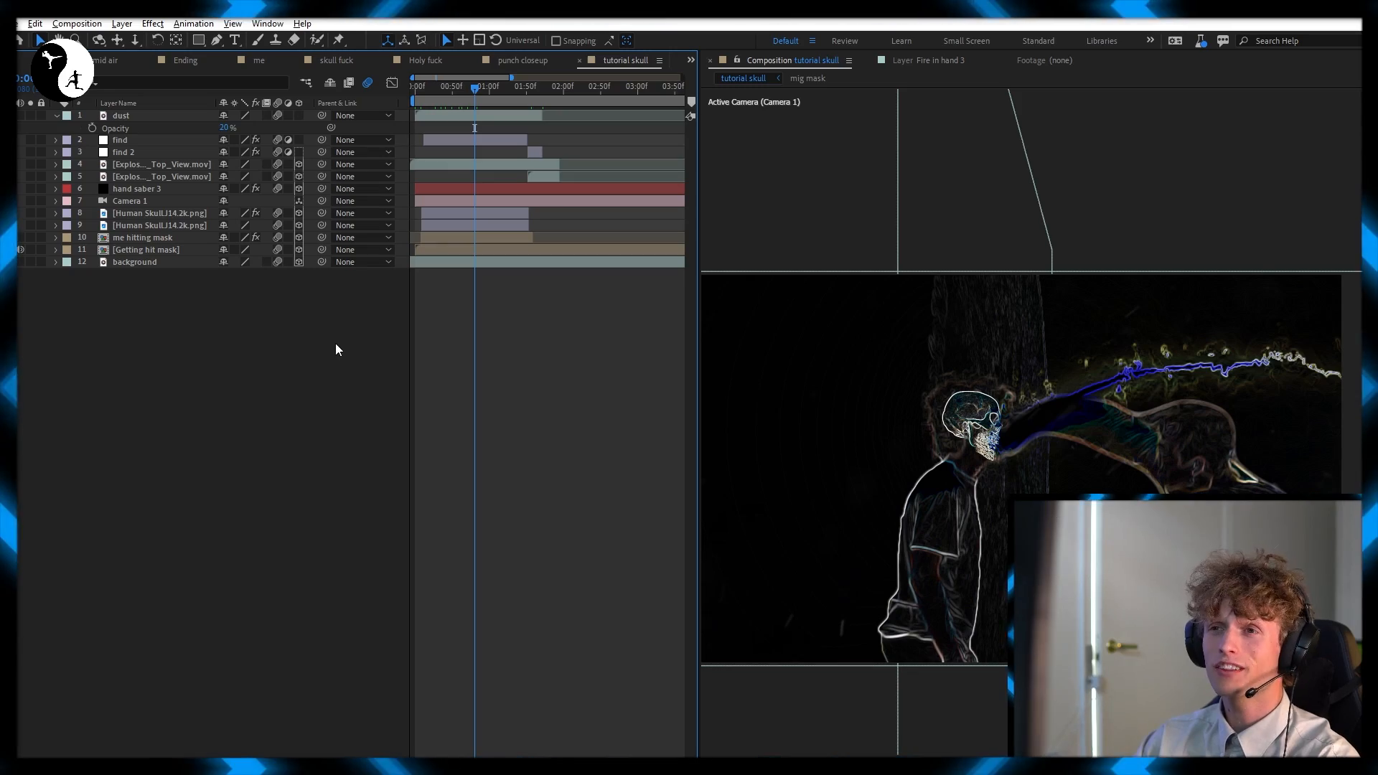
Create a new adjustment layer above all the others and apply CC Light Burst 2.5 to it
right_click(334, 343)
mouse_move(370, 352)
click(583, 468)
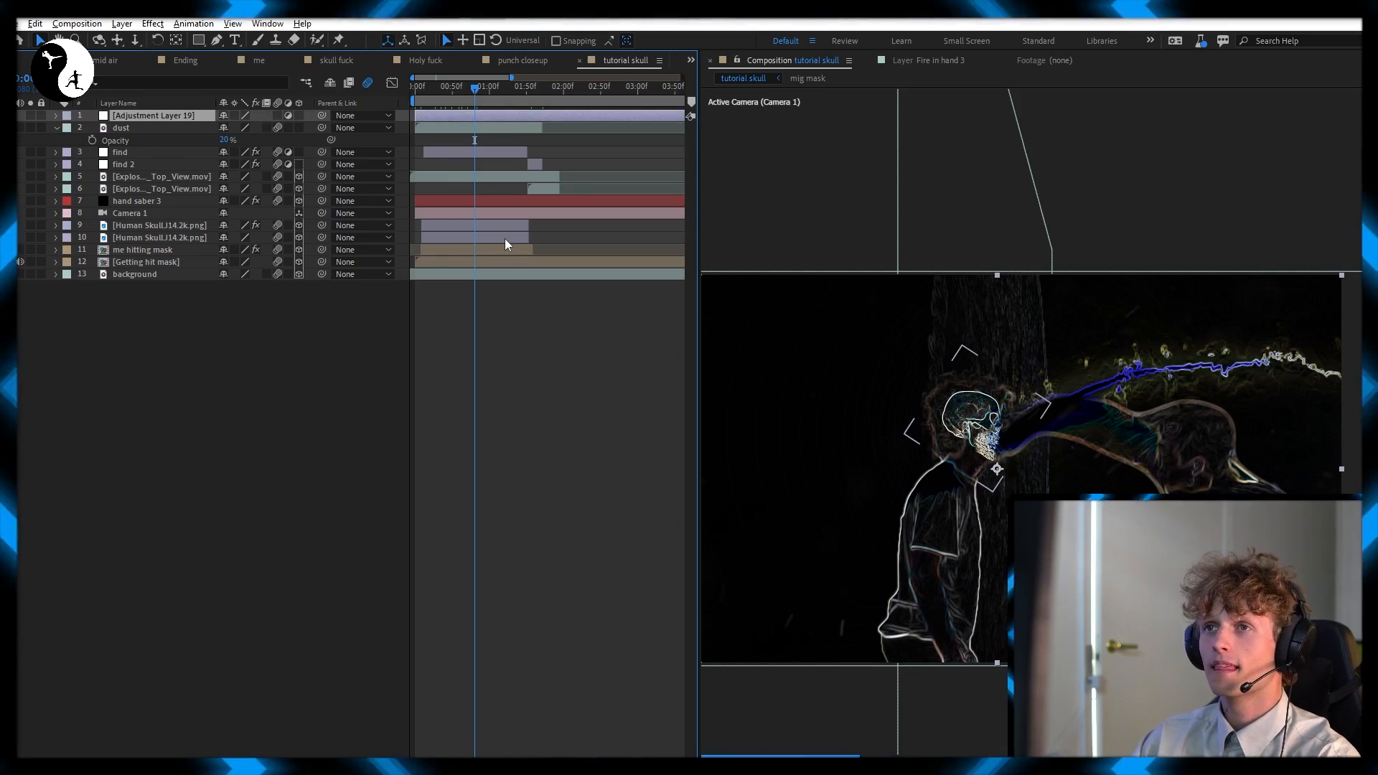
key(ctrl+space)
text(lig)
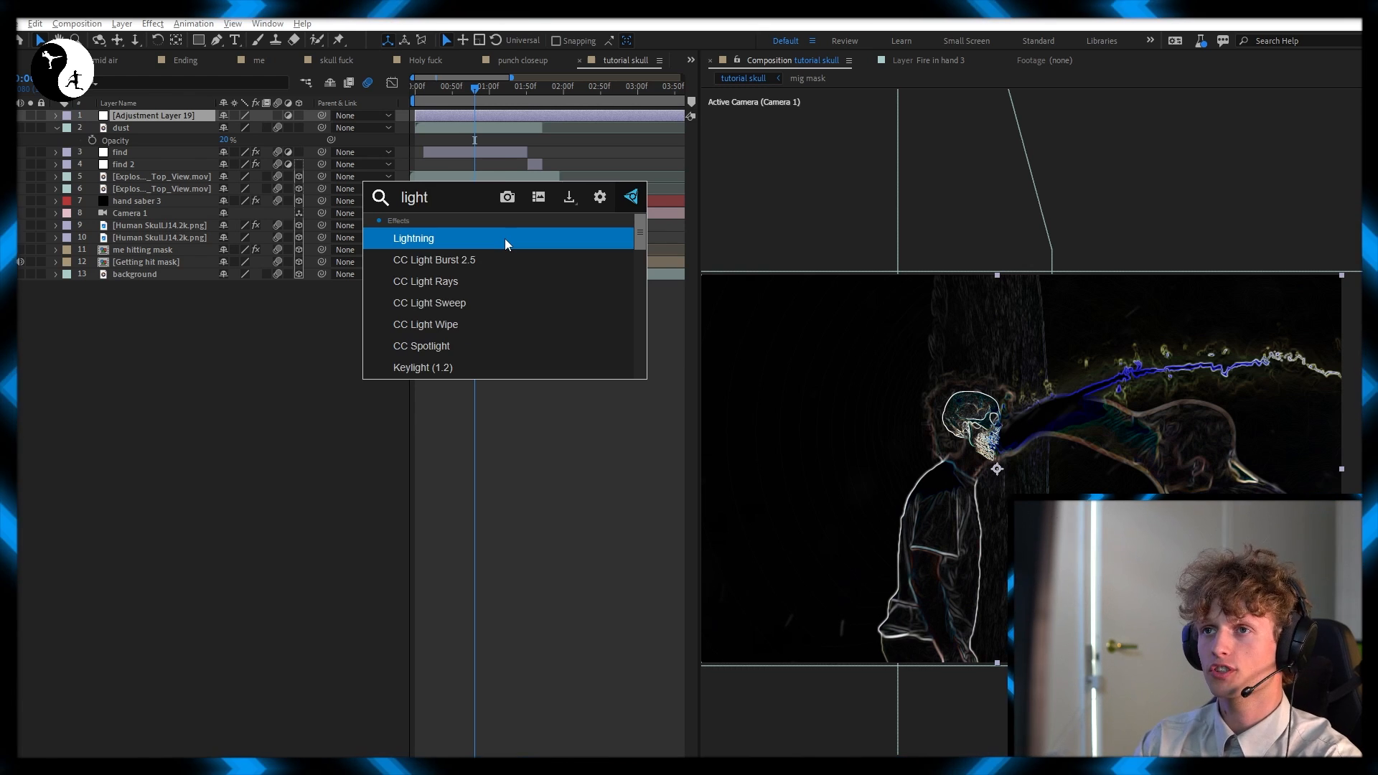
click(506, 244)
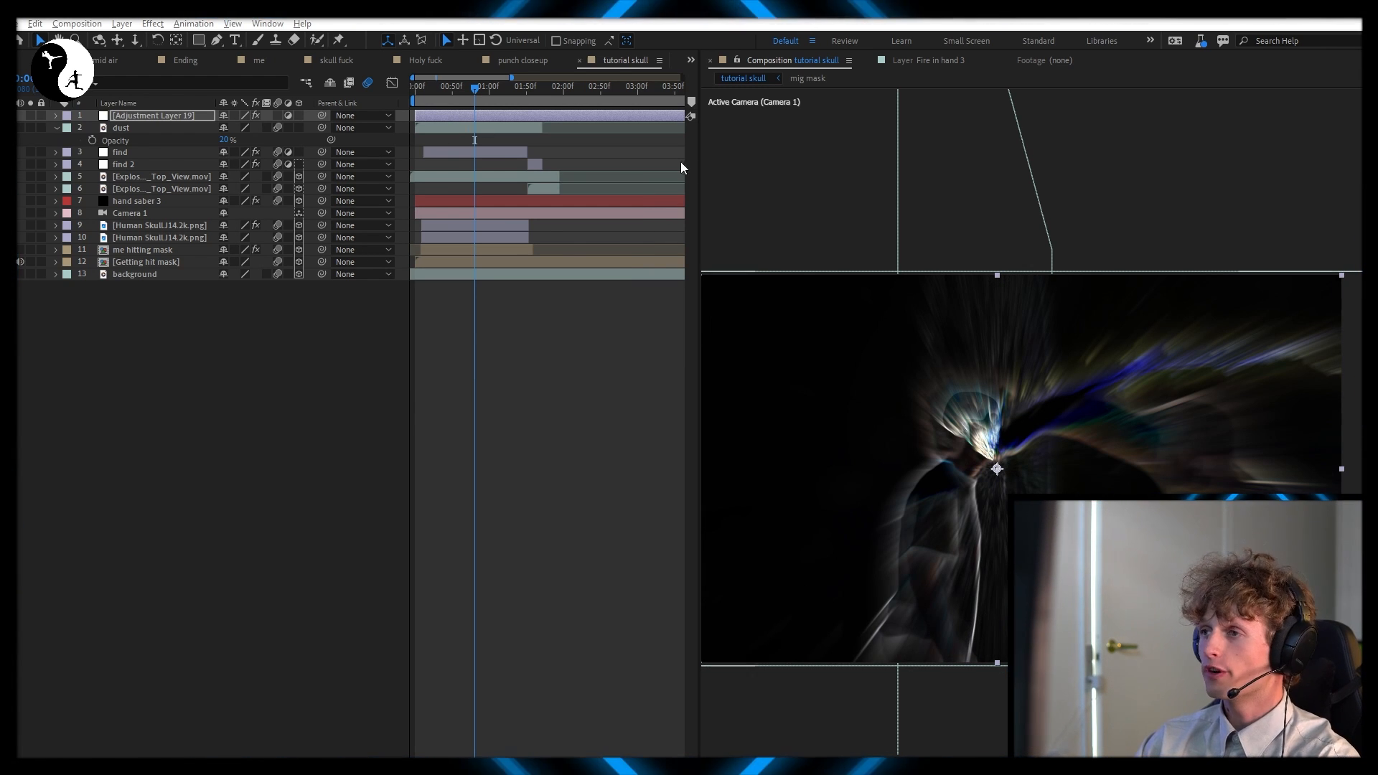
Place the light burst's Center on the punch's impact point at the jaw, at about 952, 456
key(F3)
drag(572, 123, 352, 115)
click(404, 173)
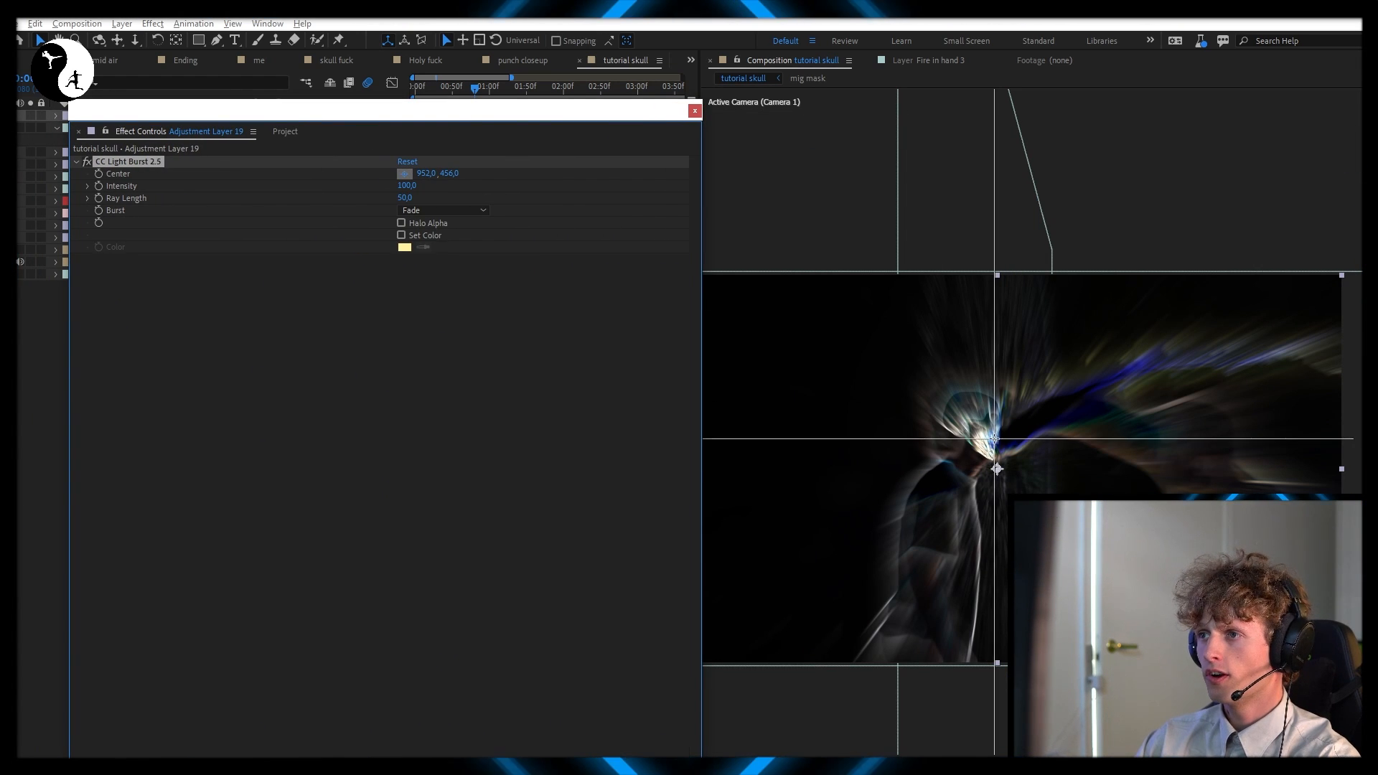
click(994, 439)
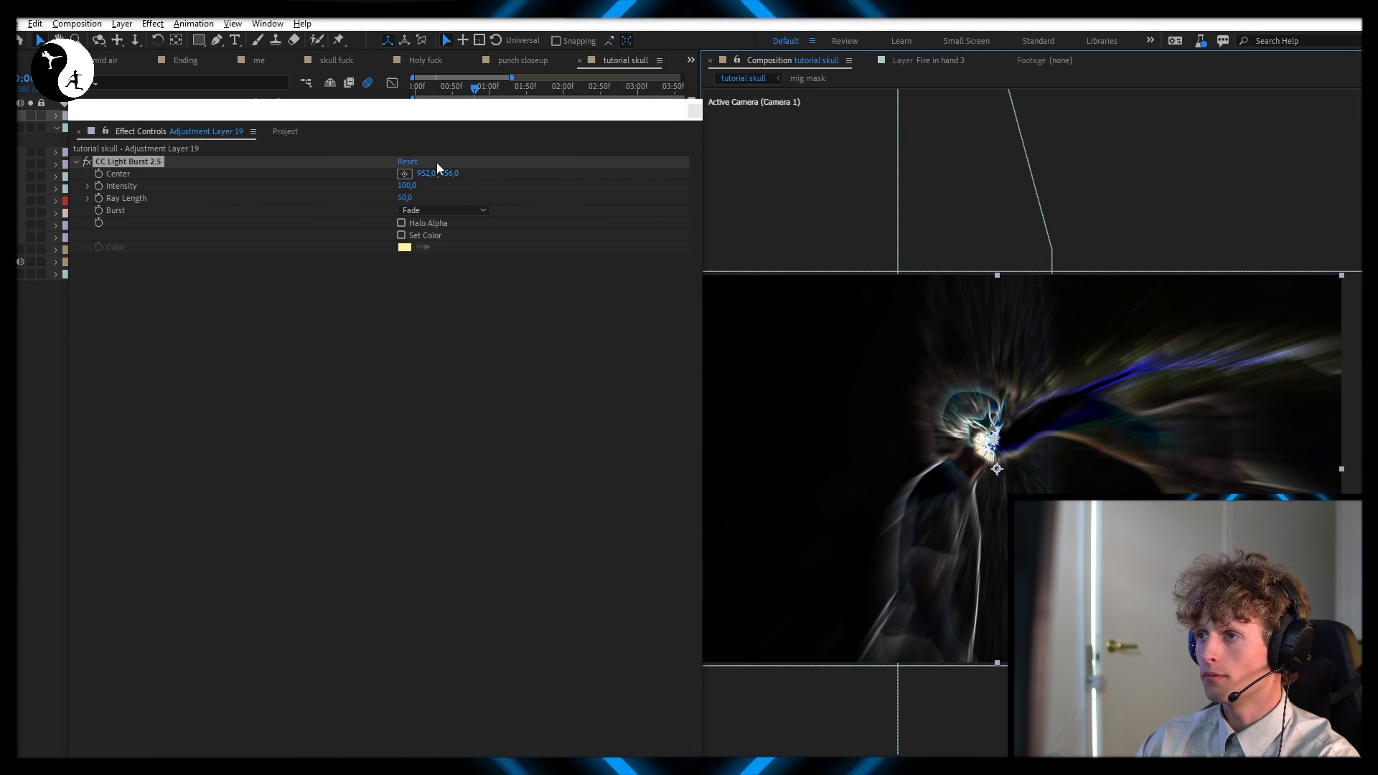
Enable keyframes for the light burst's Intensity and Ray Length and set both to 0 at the first frame
click(99, 187)
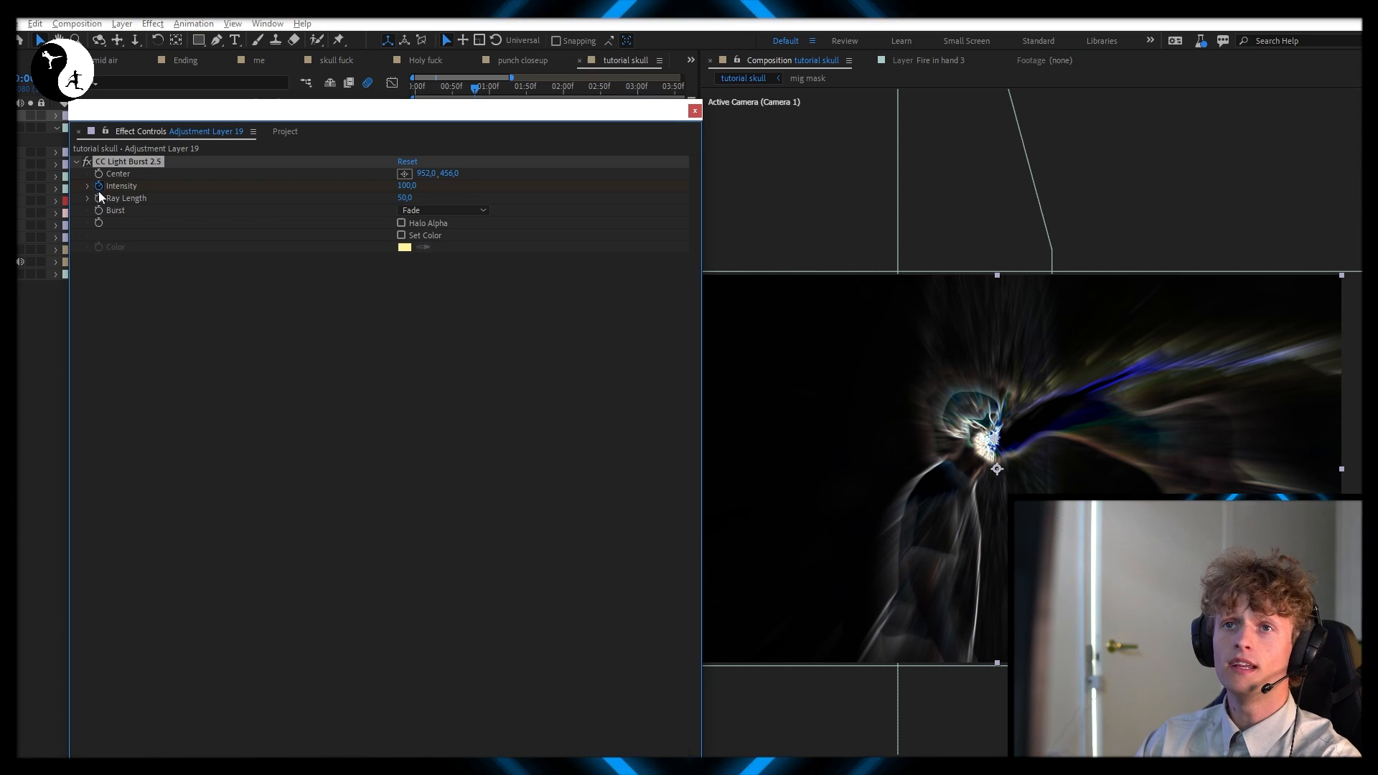
drag(346, 113, 1360, 122)
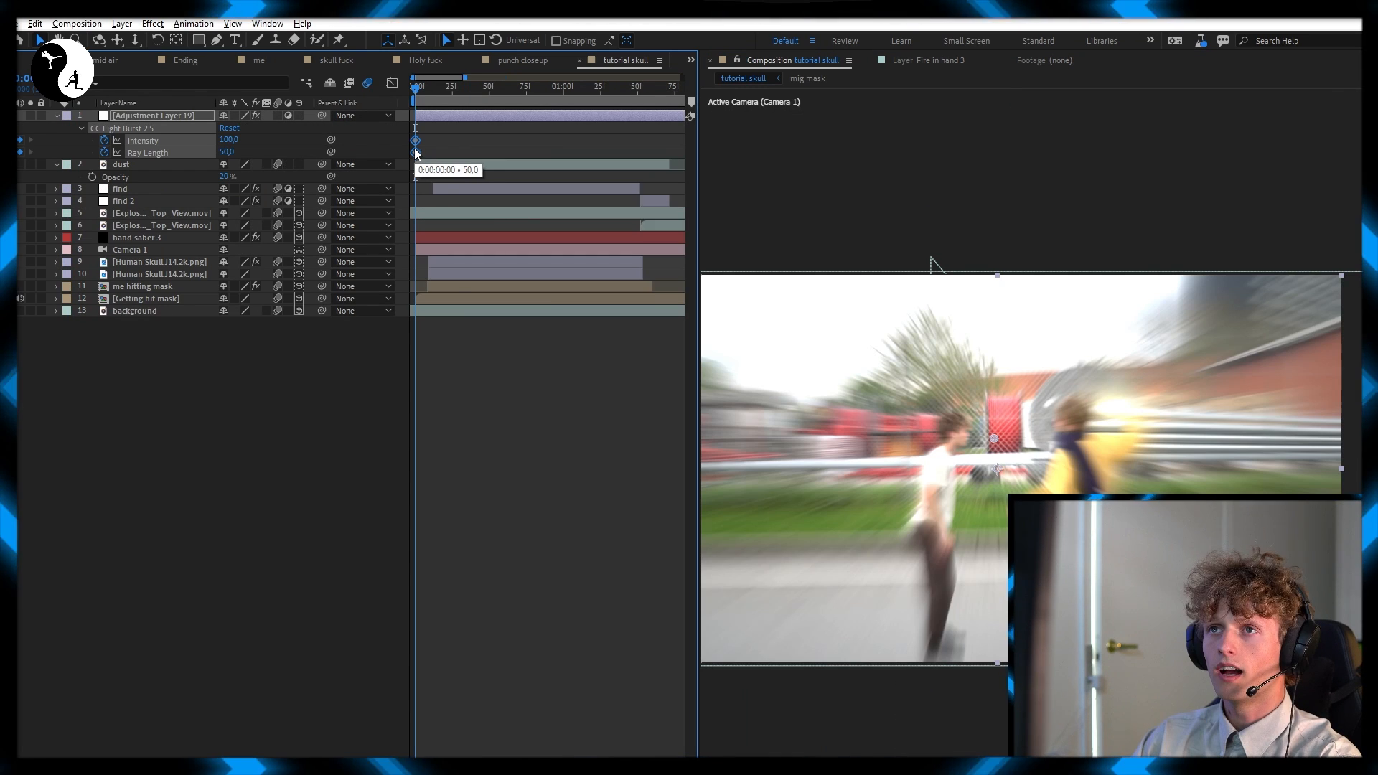
scroll(416, 152, up, 2)
text(0)
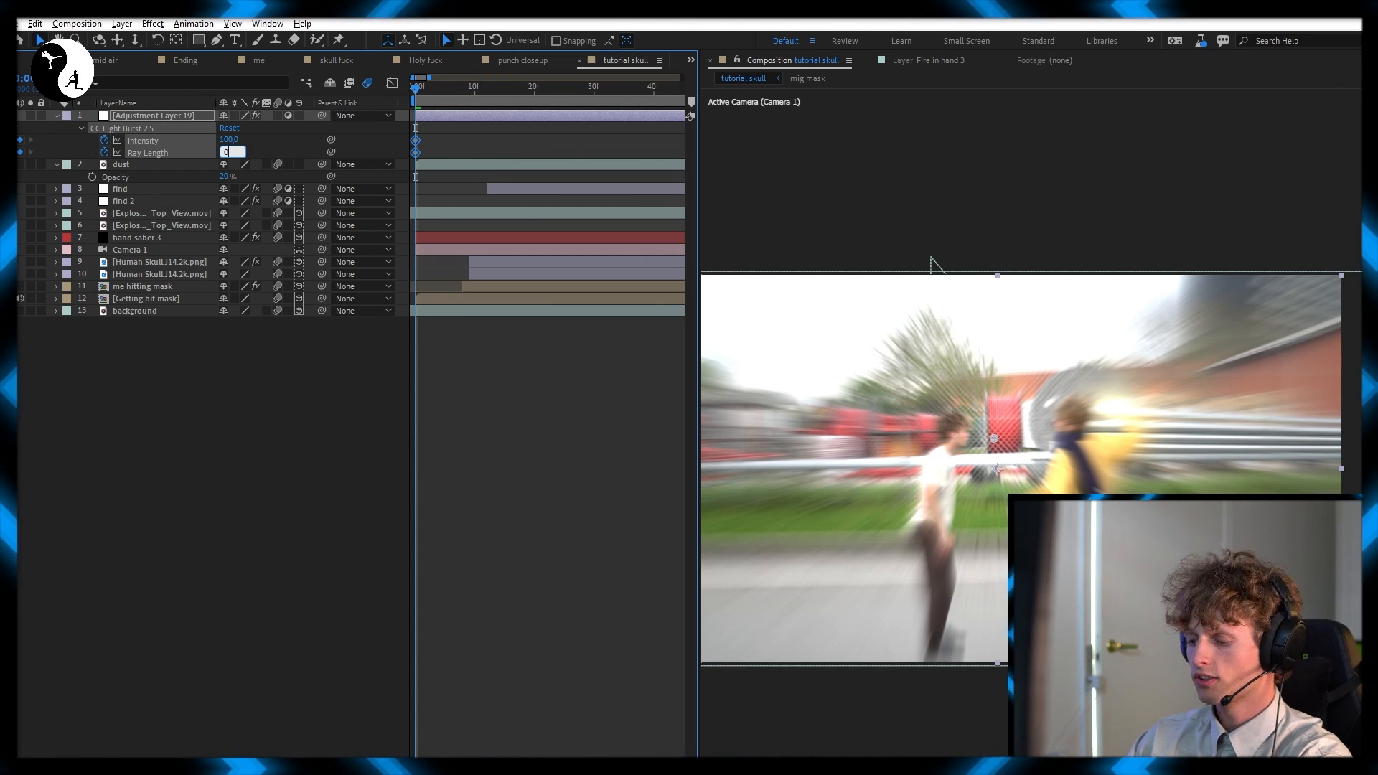
key(Return)
click(231, 140)
text(0)
key(Return)
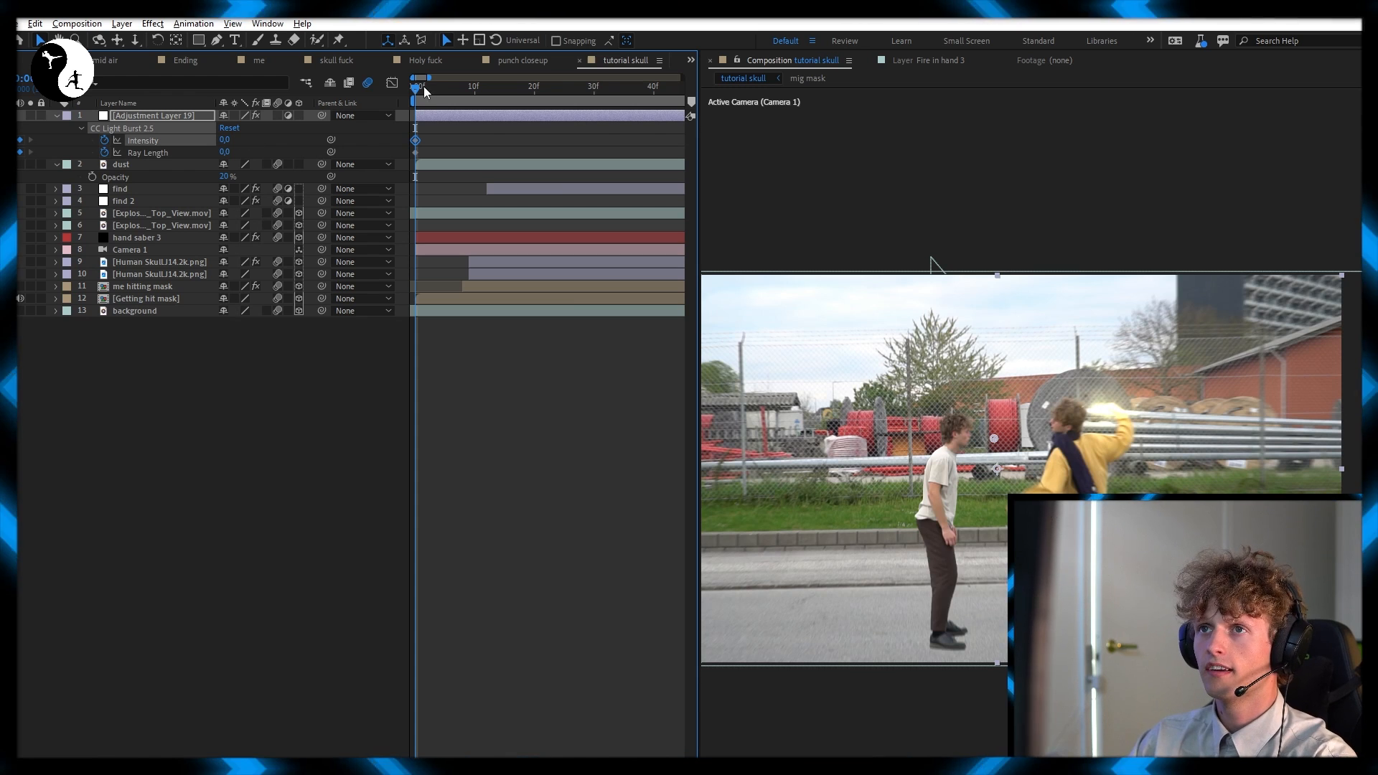
Keyframe the light burst at frame 12, where Find Edges begins, with Intensity 100 and Ray Length 40
drag(417, 87, 487, 96)
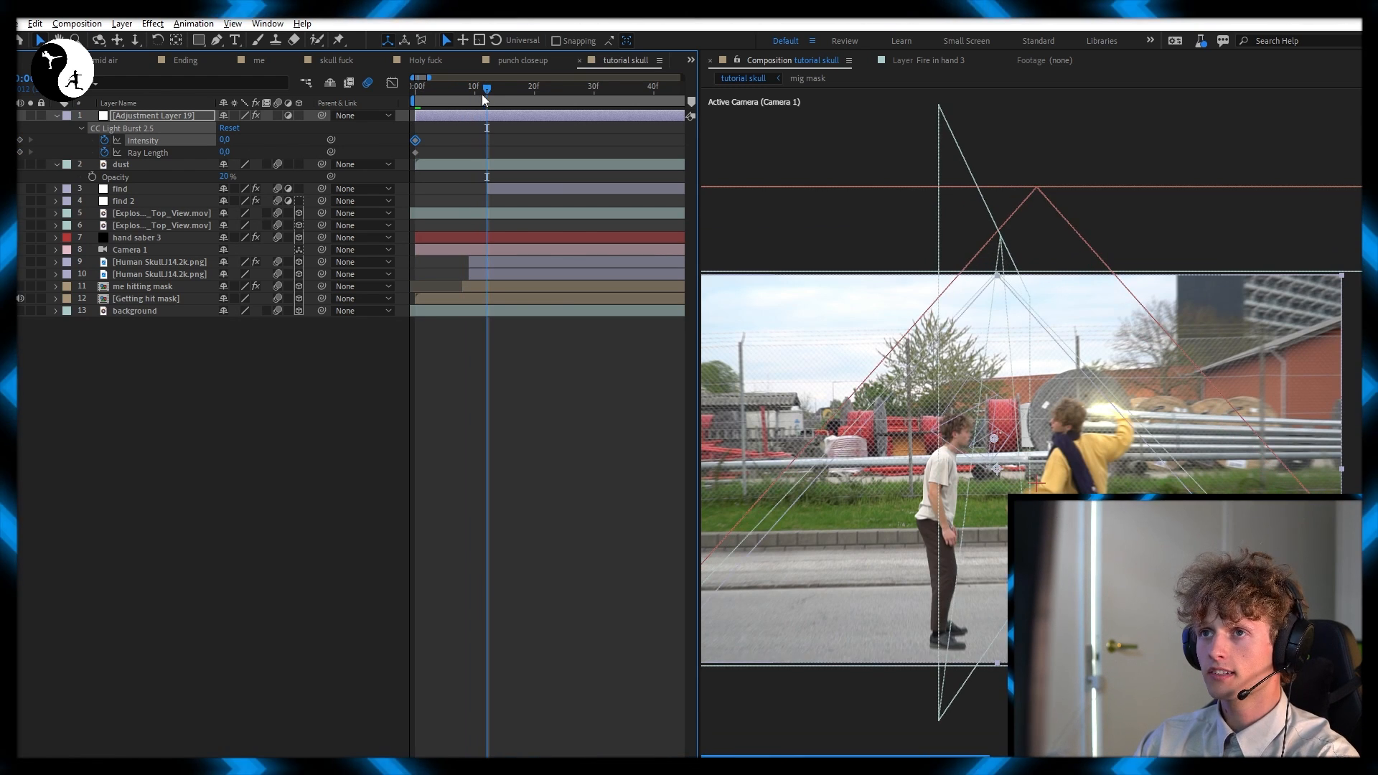
drag(223, 141, 229, 141)
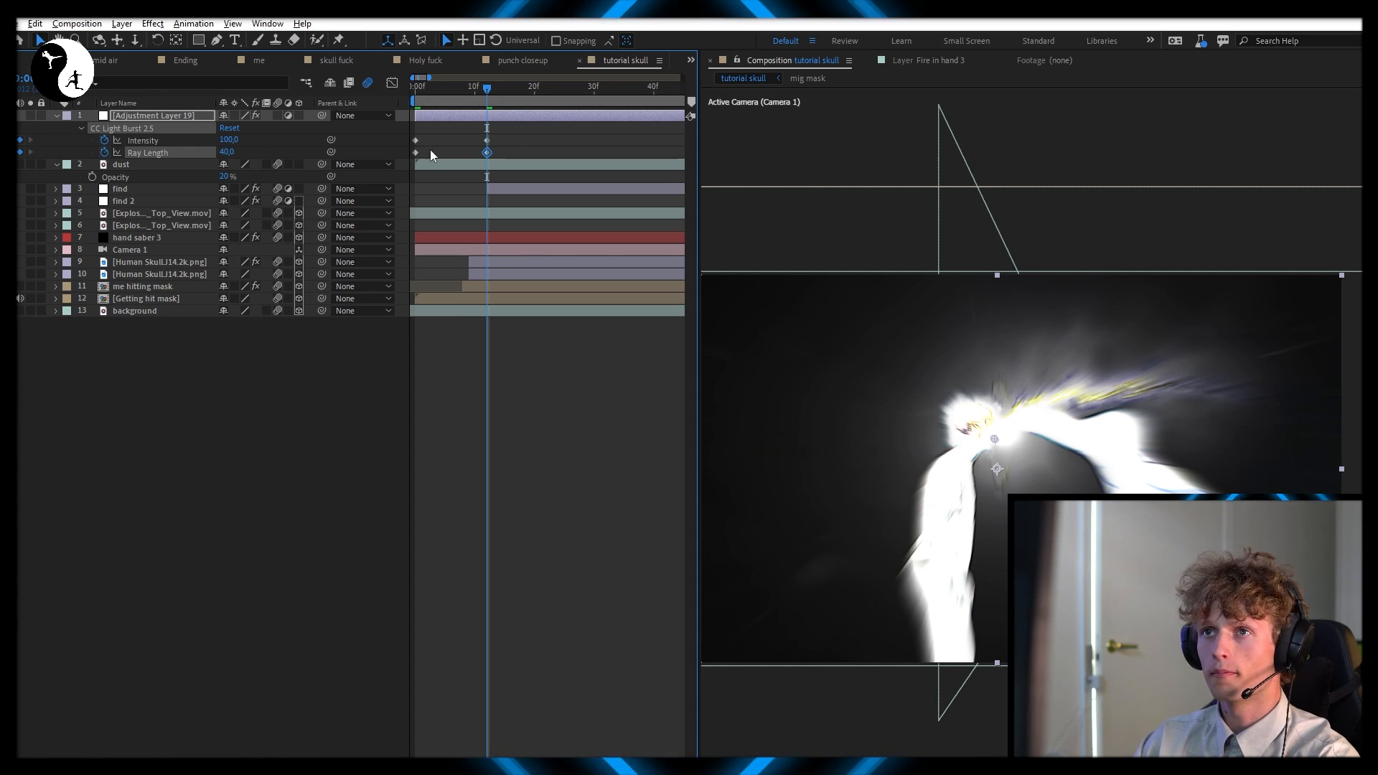
drag(432, 155, 411, 130)
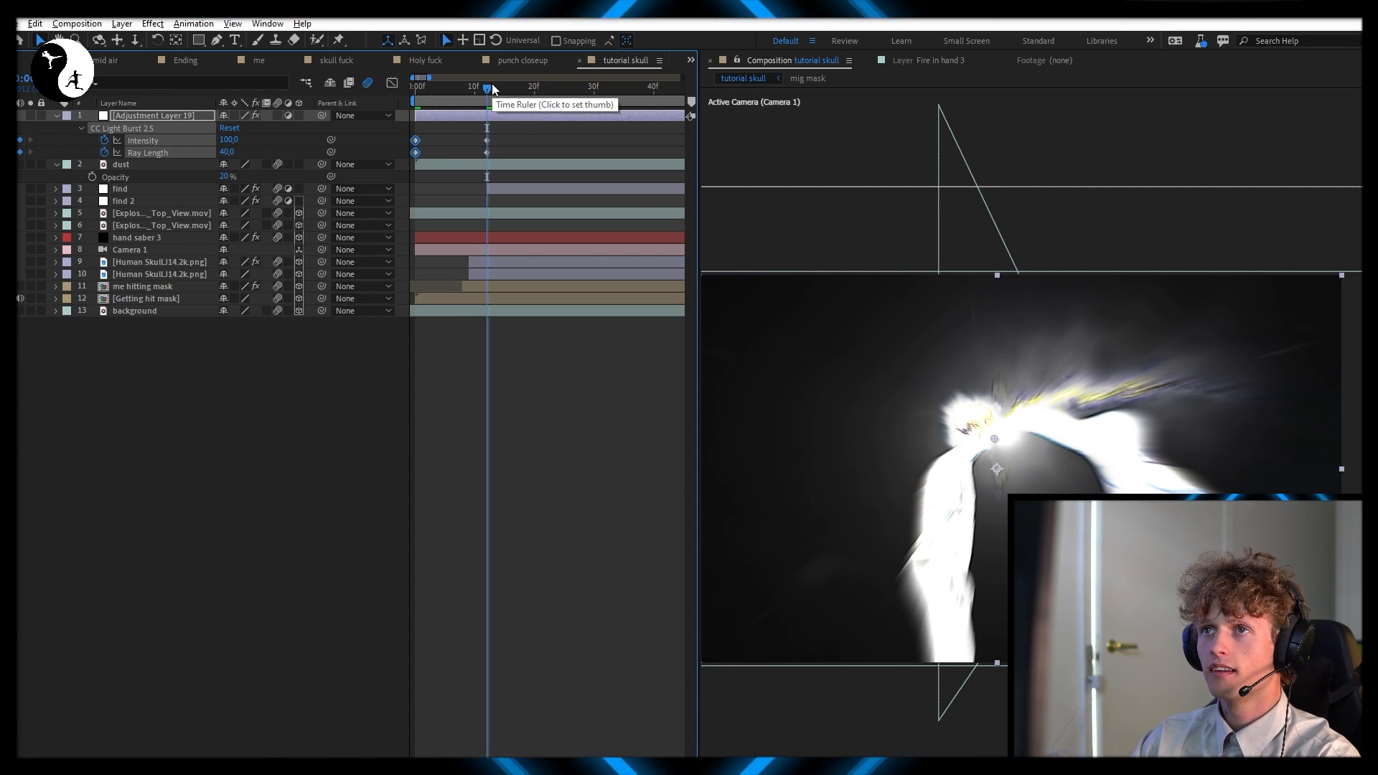
drag(493, 89, 580, 110)
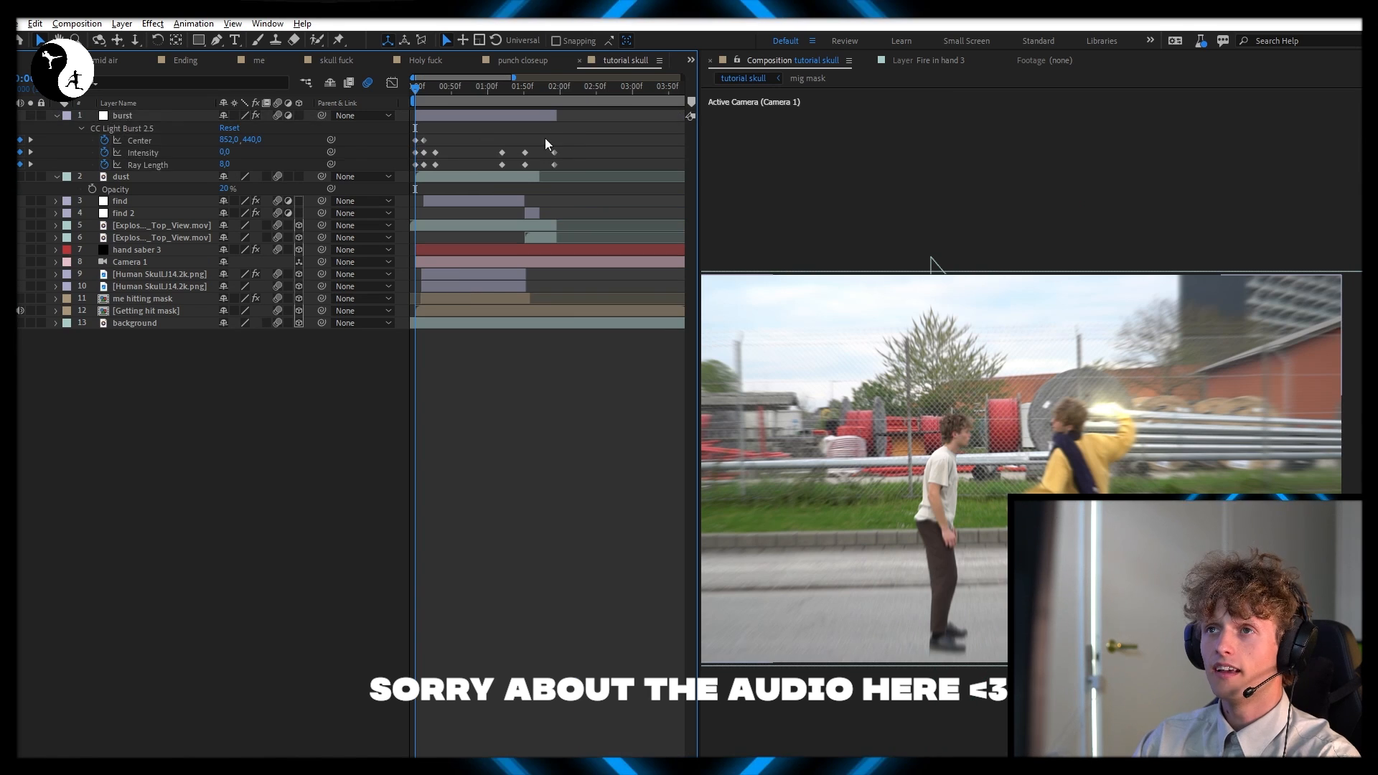
Review the burst layer's Center, Intensity and Ray Length keyframes along the timeline
drag(581, 136, 380, 179)
click(439, 146)
scroll(417, 141, up, 3)
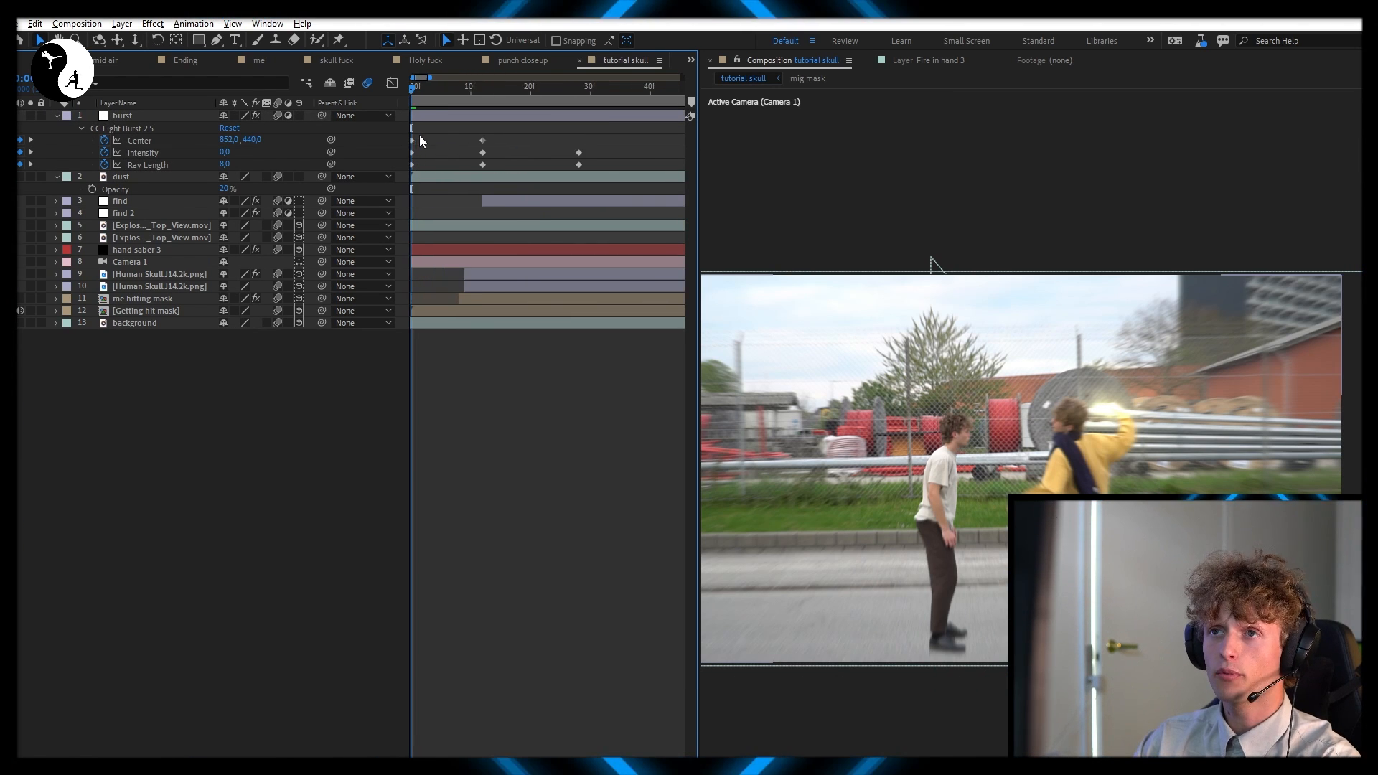
drag(437, 91, 483, 91)
scroll(519, 140, down, 3)
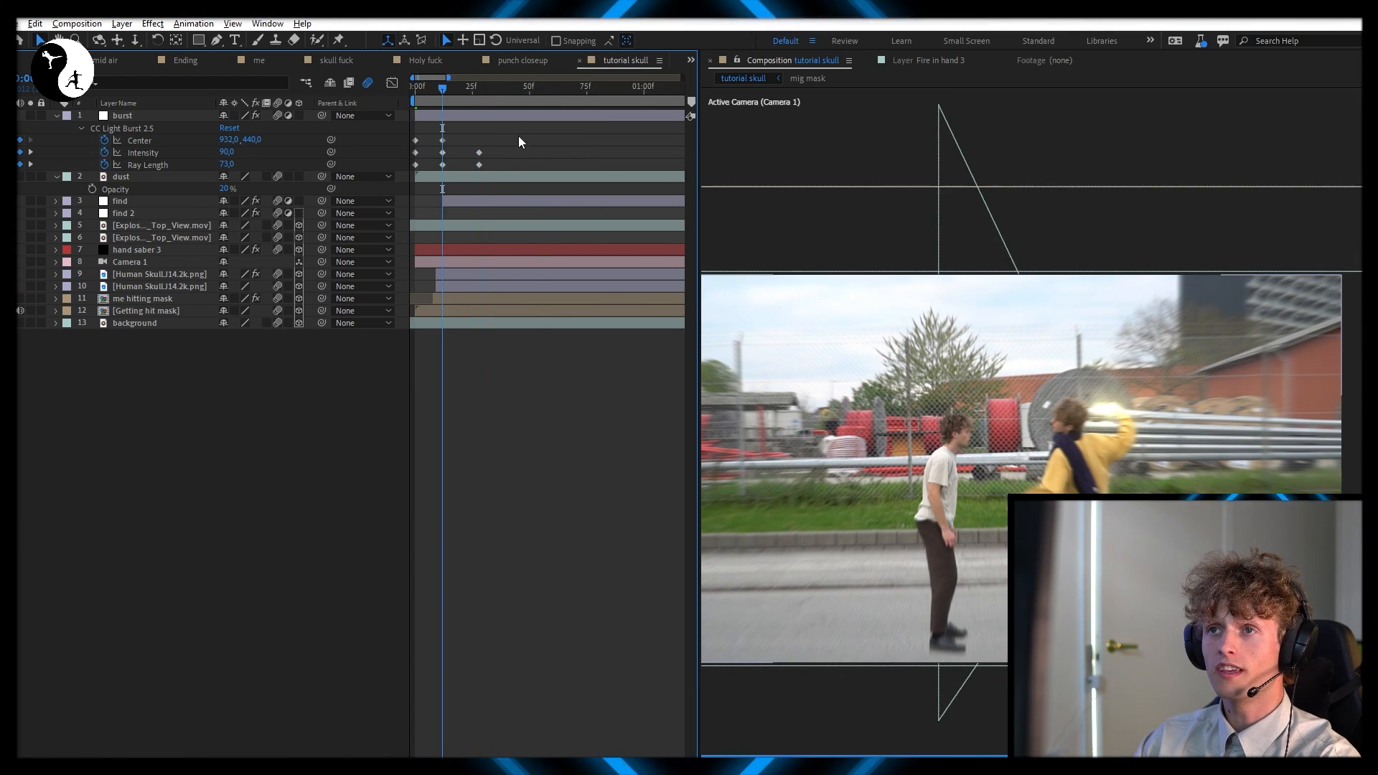
scroll(432, 151, right, 3)
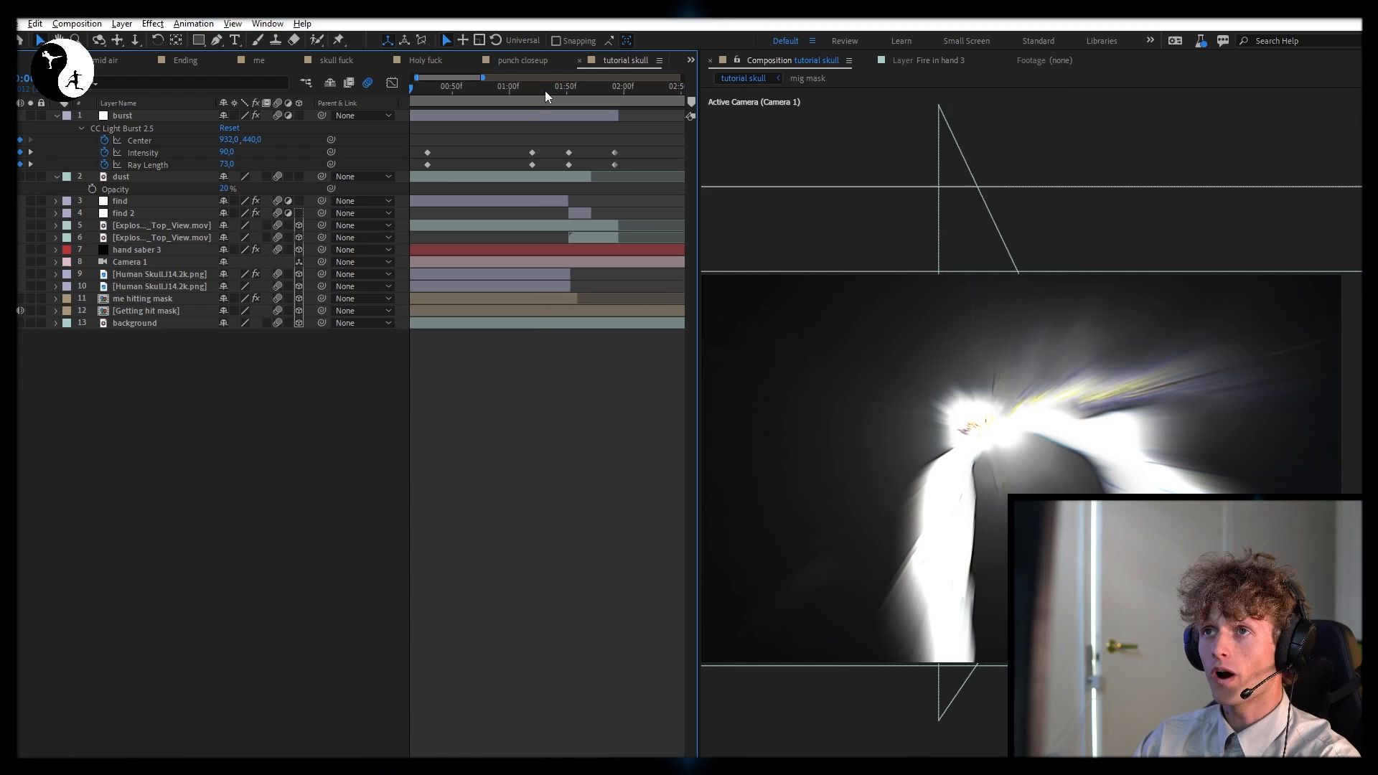
drag(538, 91, 571, 104)
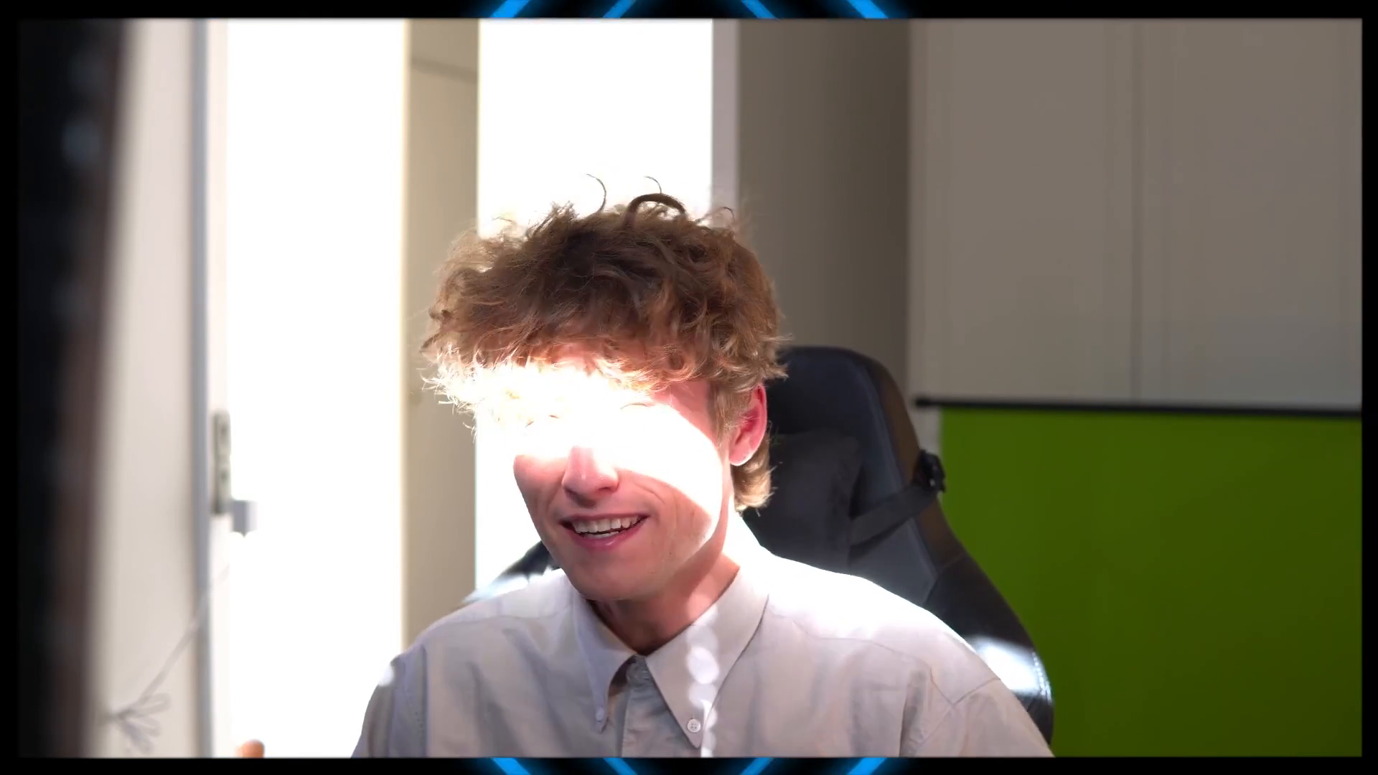